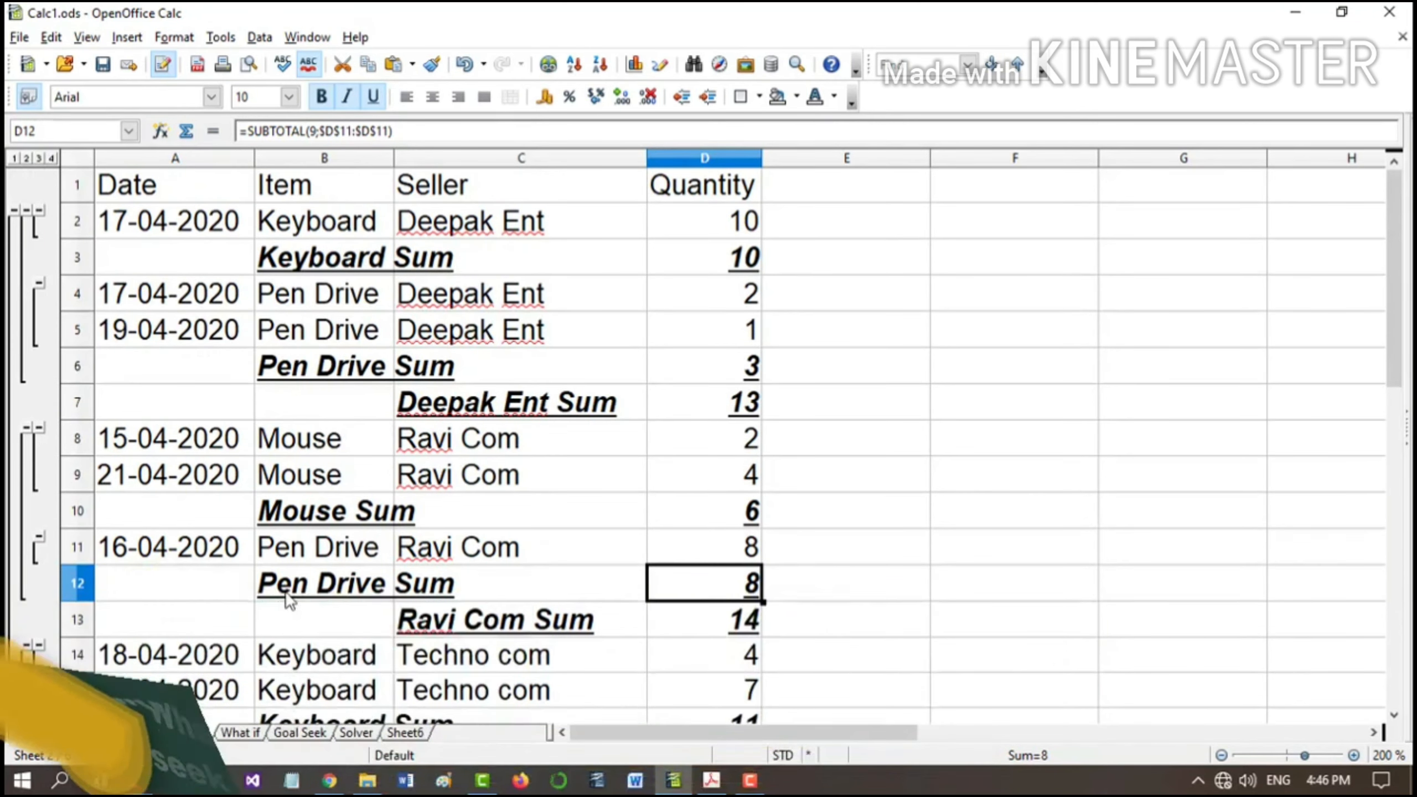
# Step: Open the What if sheet and review the principal amount, rate of interest and time period in the Scenarios block
pyautogui.click(239, 732)
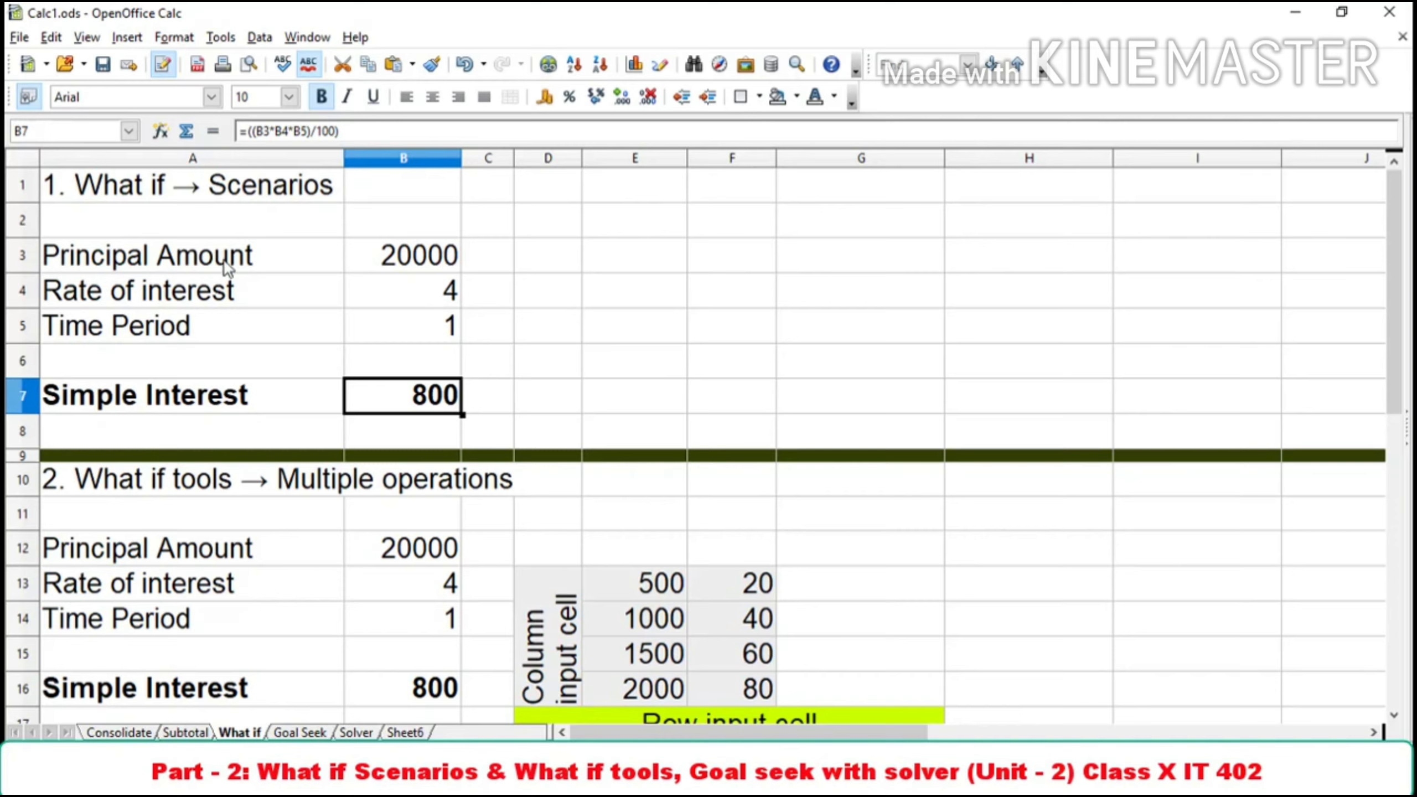
pyautogui.click(183, 265)
pyautogui.click(438, 270)
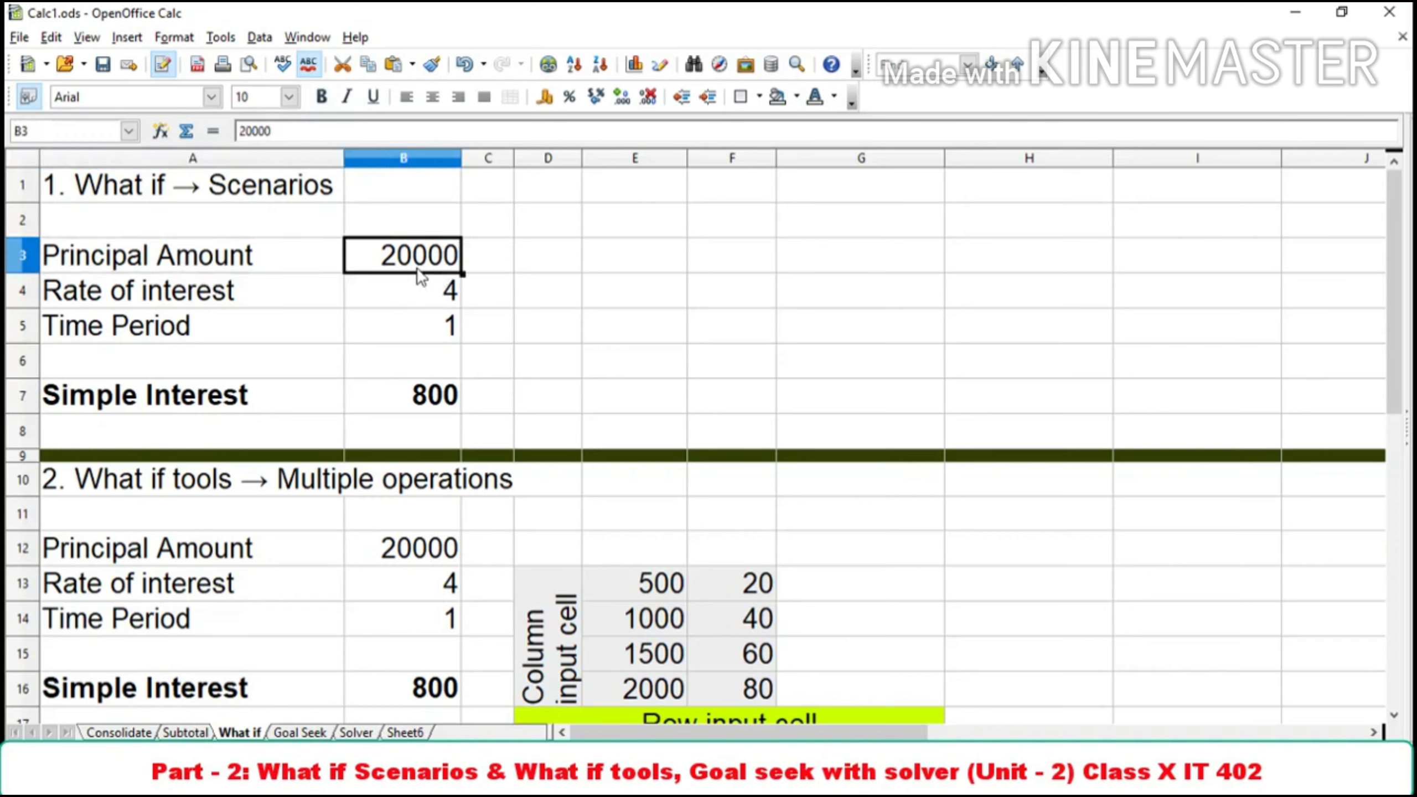
pyautogui.click(204, 306)
pyautogui.click(389, 302)
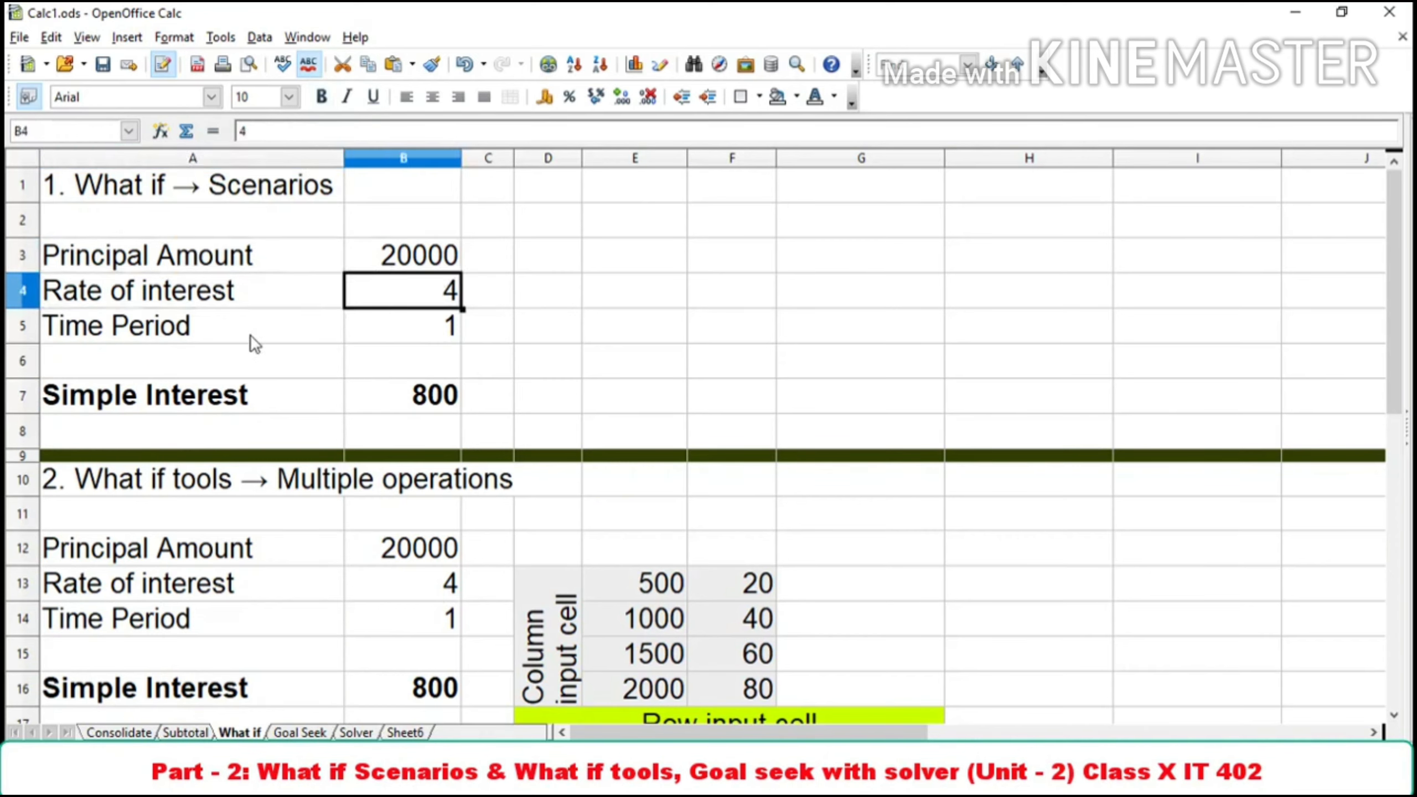
pyautogui.click(298, 343)
pyautogui.click(398, 343)
pyautogui.click(260, 402)
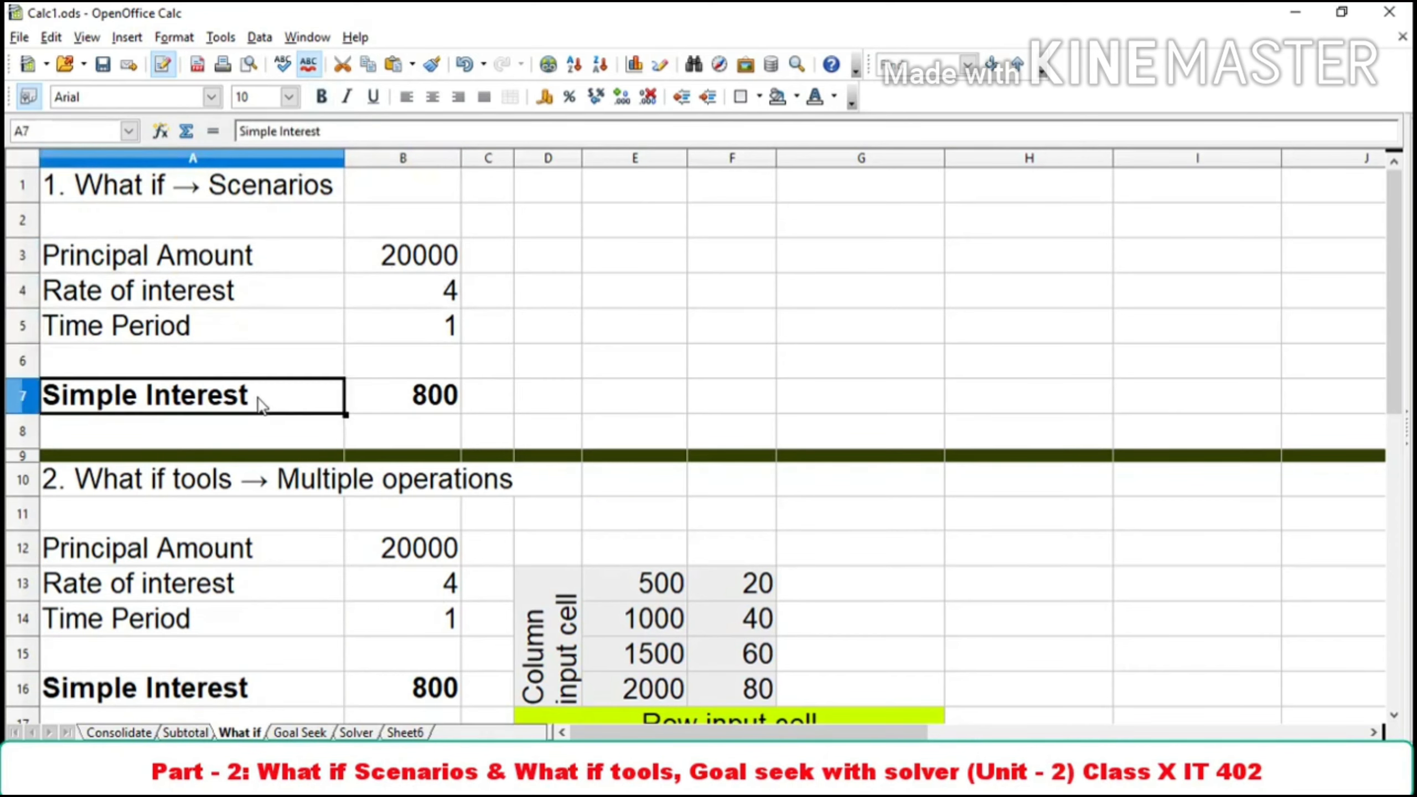
# Step: Inspect the Simple Interest formula in cell B7 of the Scenarios block without changing it
pyautogui.click(403, 401)
pyautogui.doubleClick(402, 402)
pyautogui.click(403, 398)
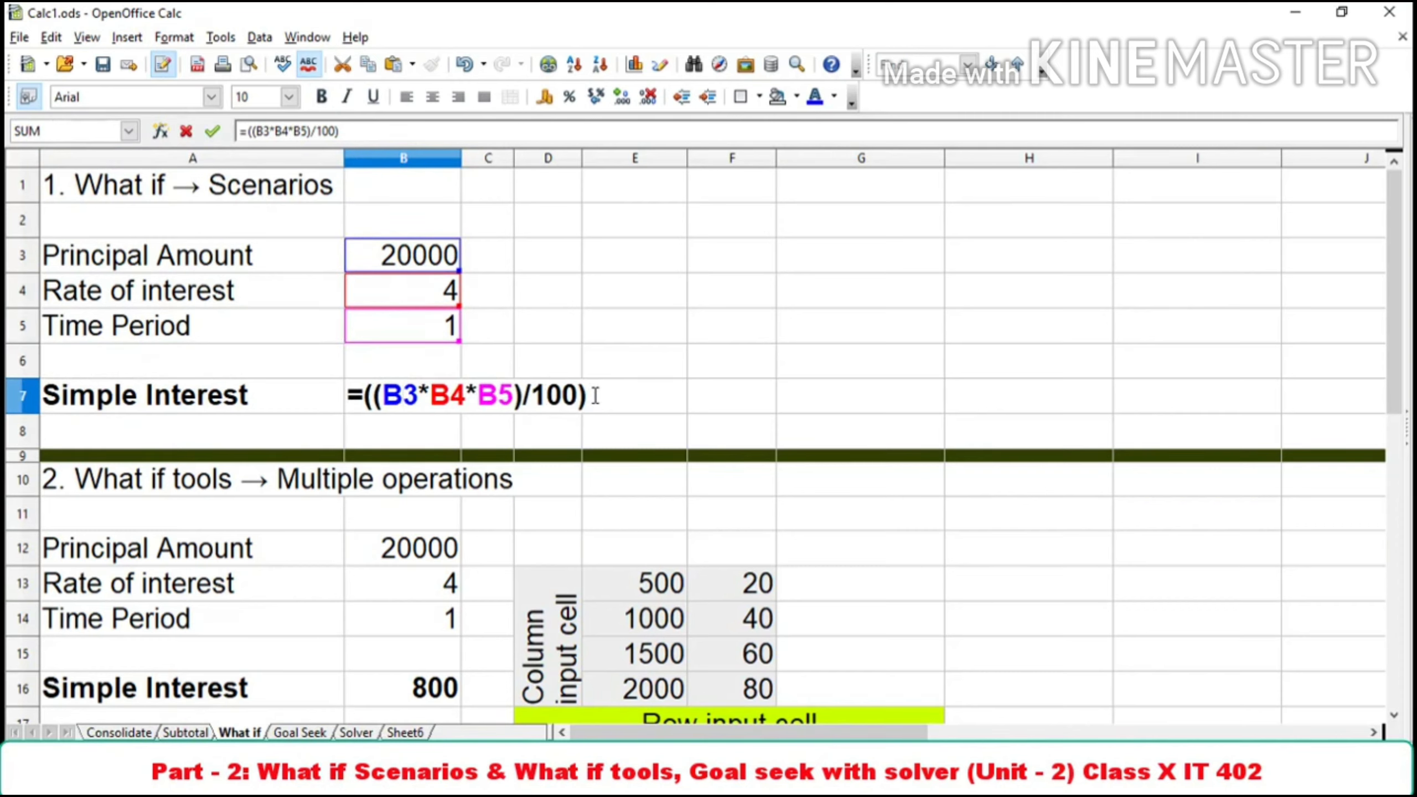
pyautogui.press('Return')
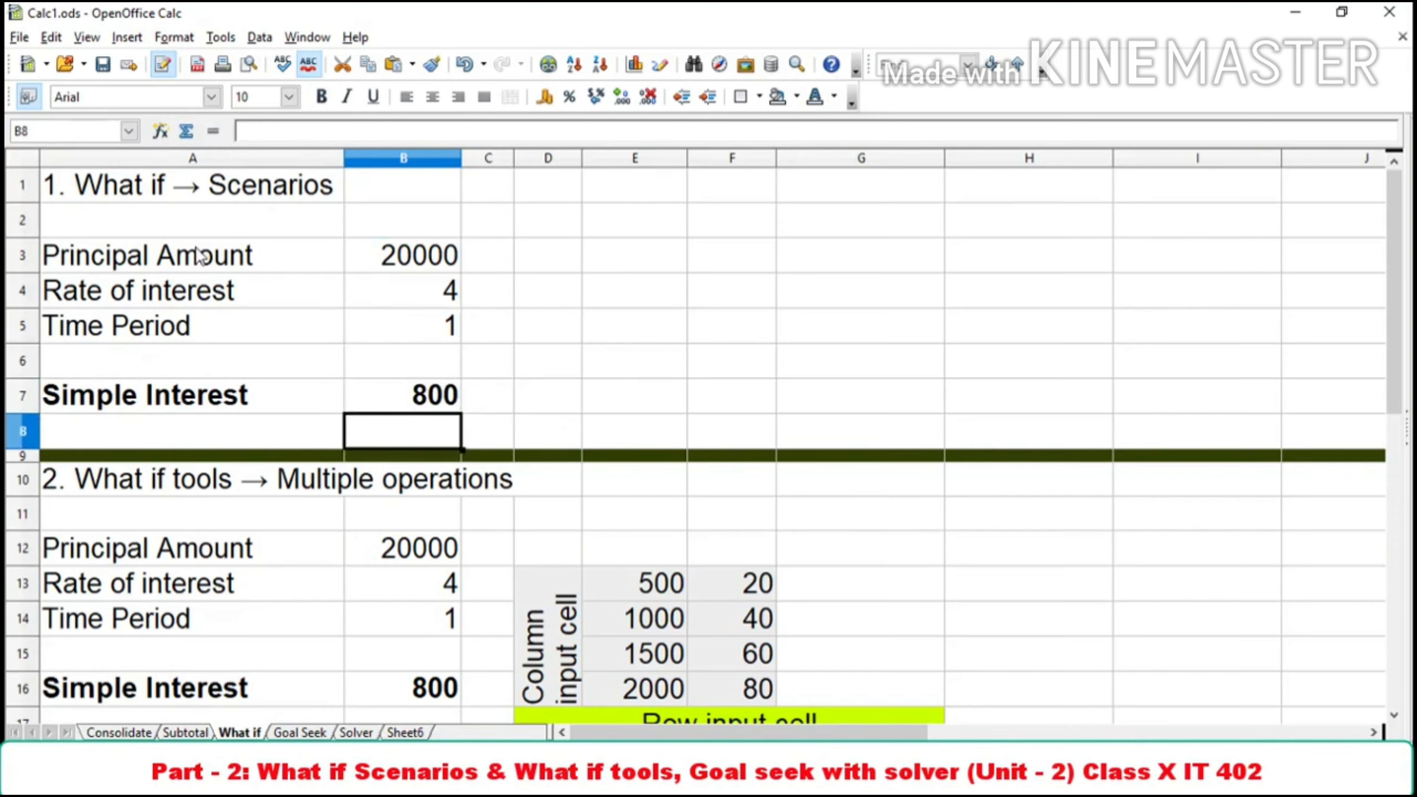
# Step: Create a scenario named st1 from A3:B7, adding 200000 on a new line of its comment
pyautogui.moveTo(199, 256); pyautogui.dragTo(422, 410)
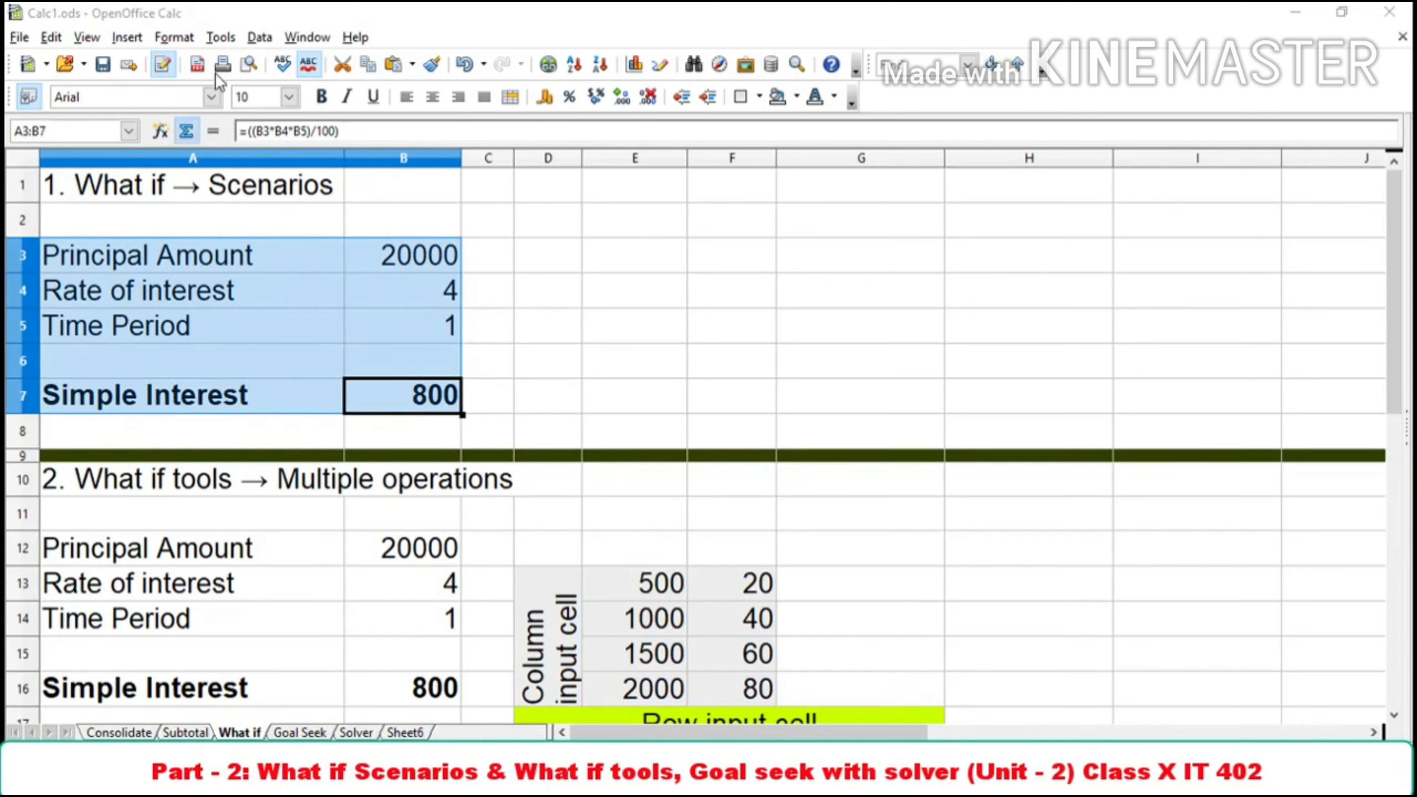
pyautogui.click(221, 41)
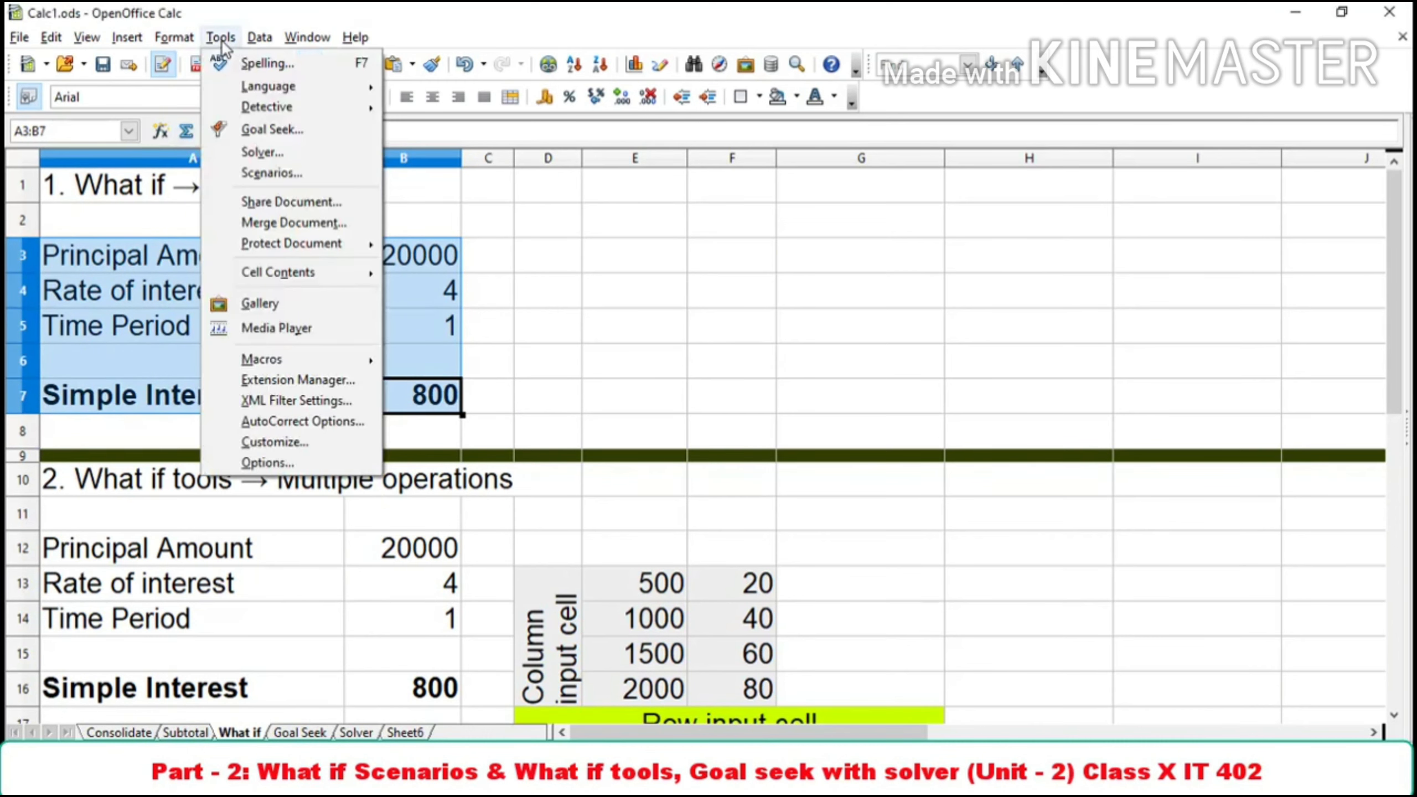
pyautogui.click(260, 174)
pyautogui.moveTo(536, 231); pyautogui.dragTo(759, 177)
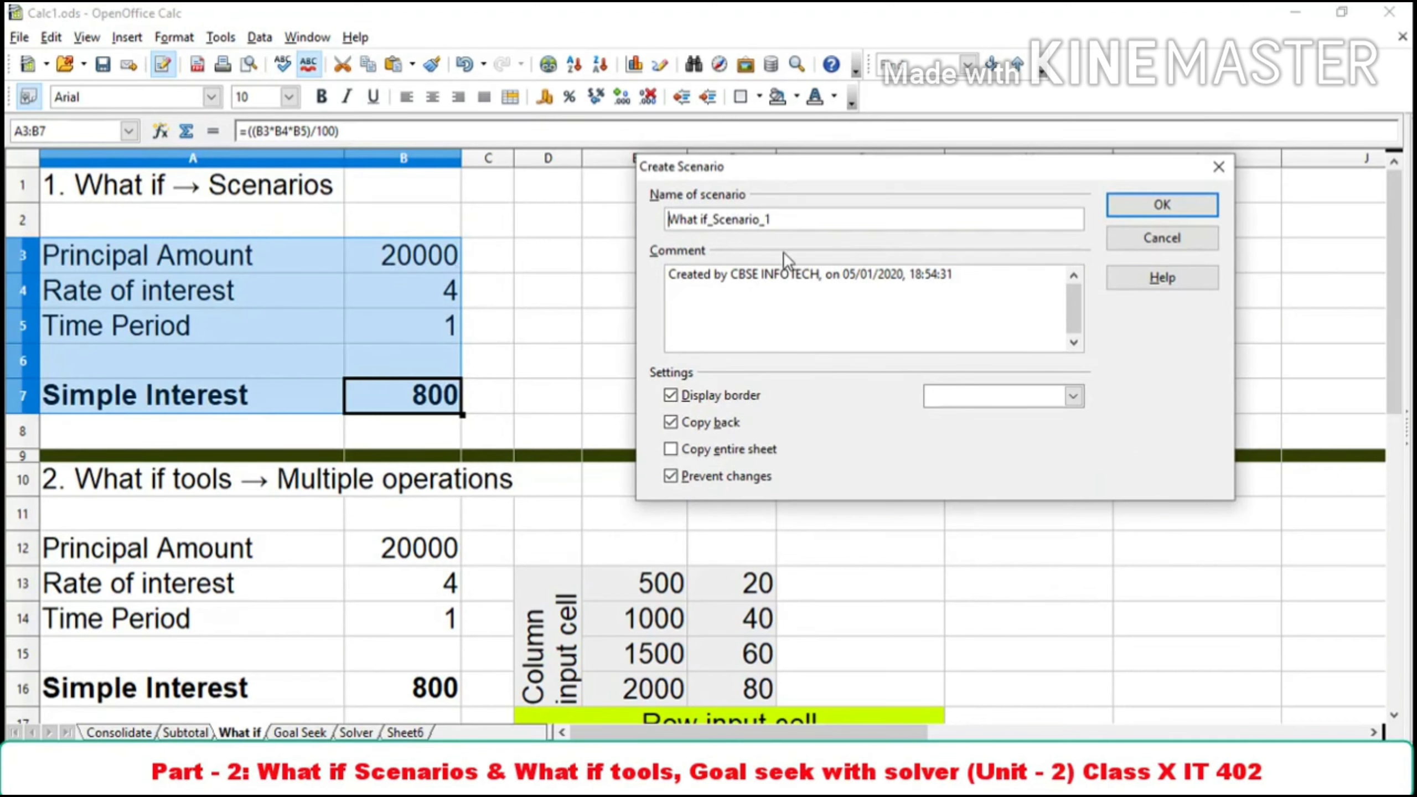
pyautogui.moveTo(787, 220); pyautogui.dragTo(663, 220)
pyautogui.write('st1')
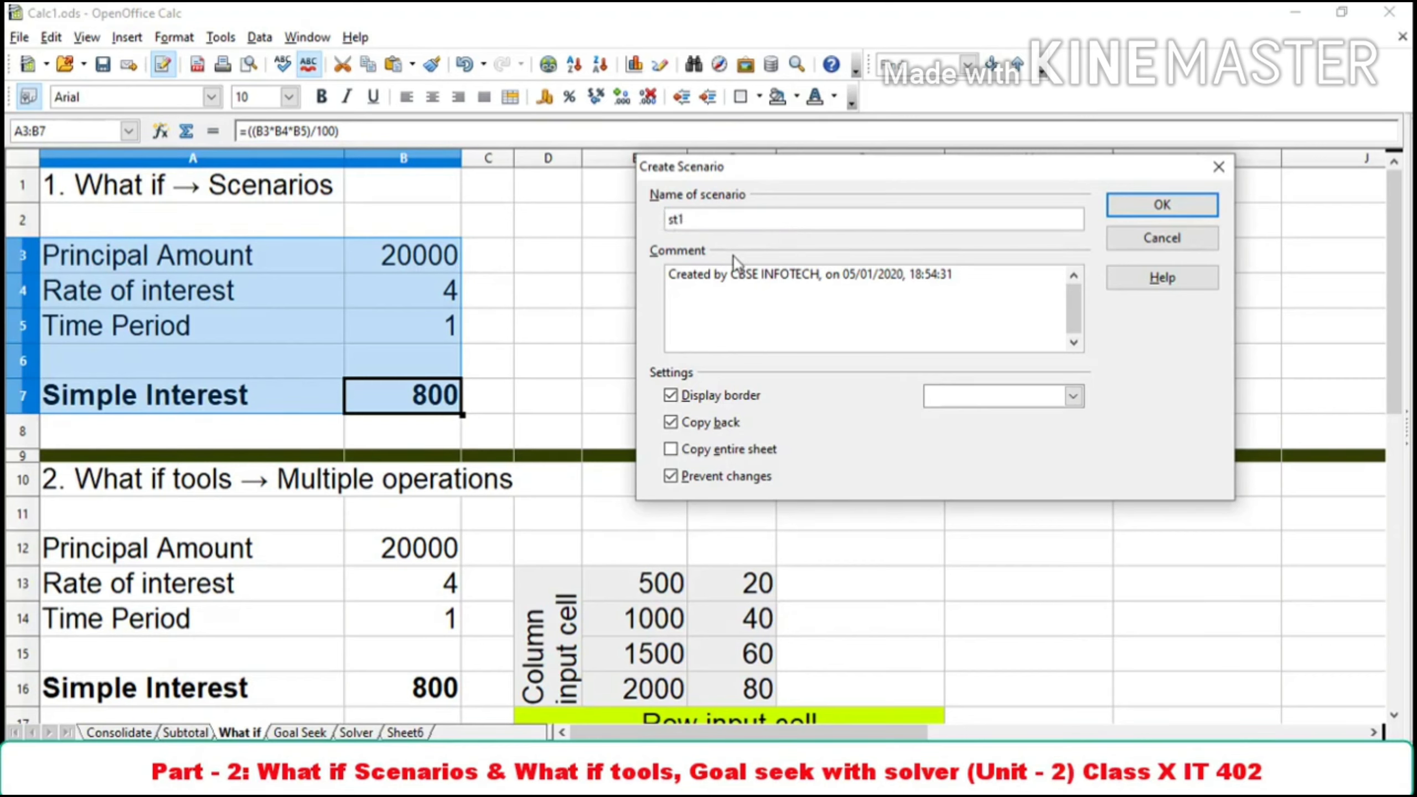
pyautogui.click(969, 274)
pyautogui.press('Return')
pyautogui.write('200000')
pyautogui.click(1161, 205)
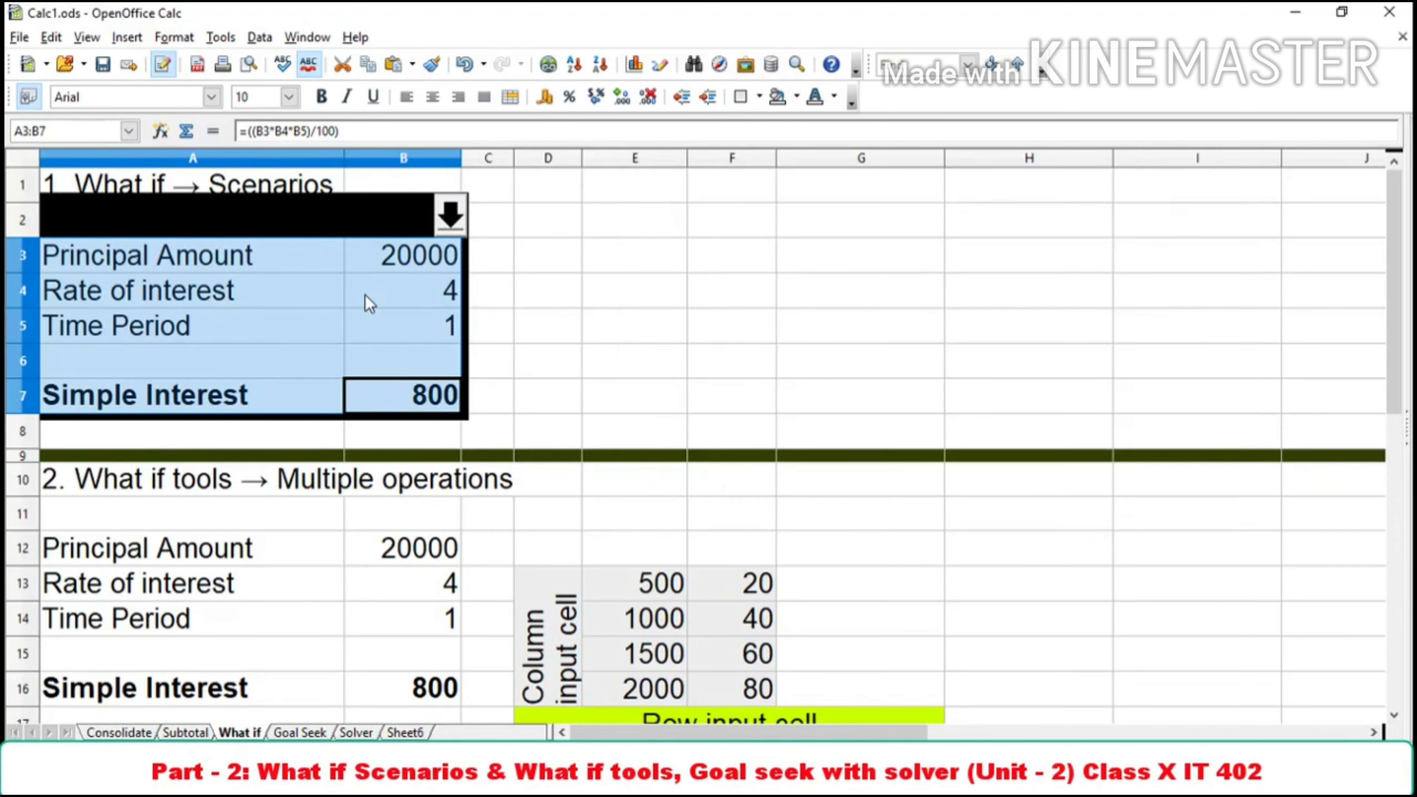
# Step: Set the principal amount in cell B3 to 10000
pyautogui.click(397, 265)
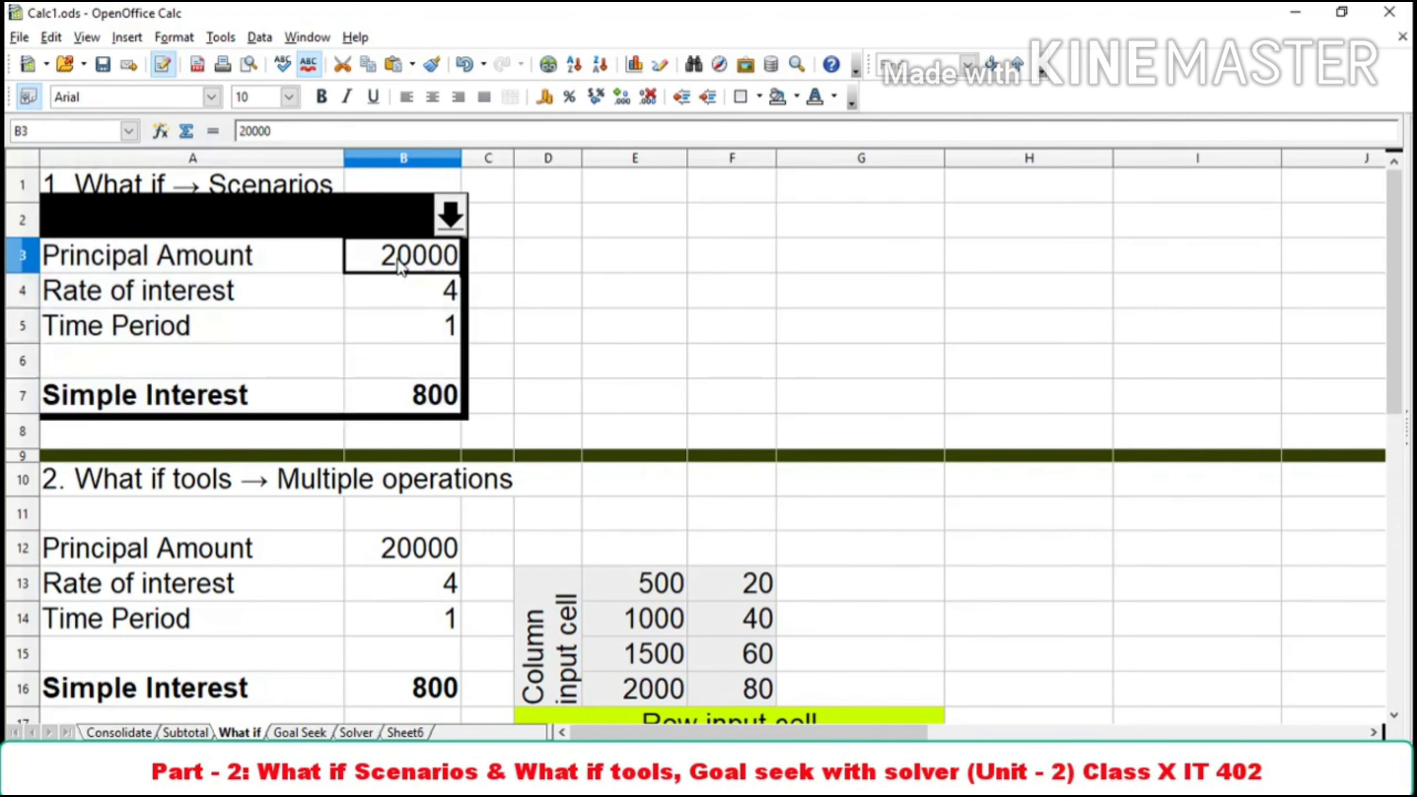
pyautogui.write('10000')
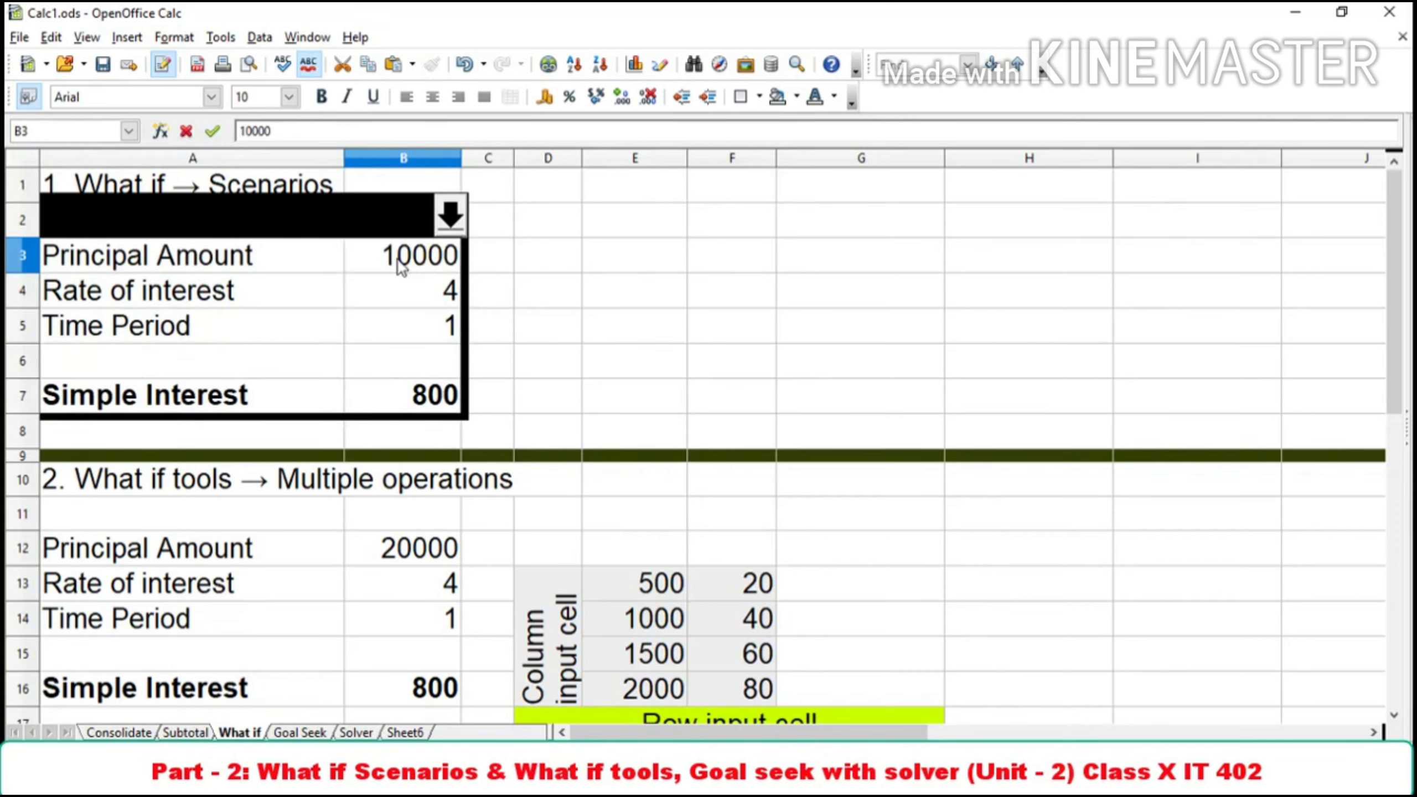
pyautogui.press('Return')
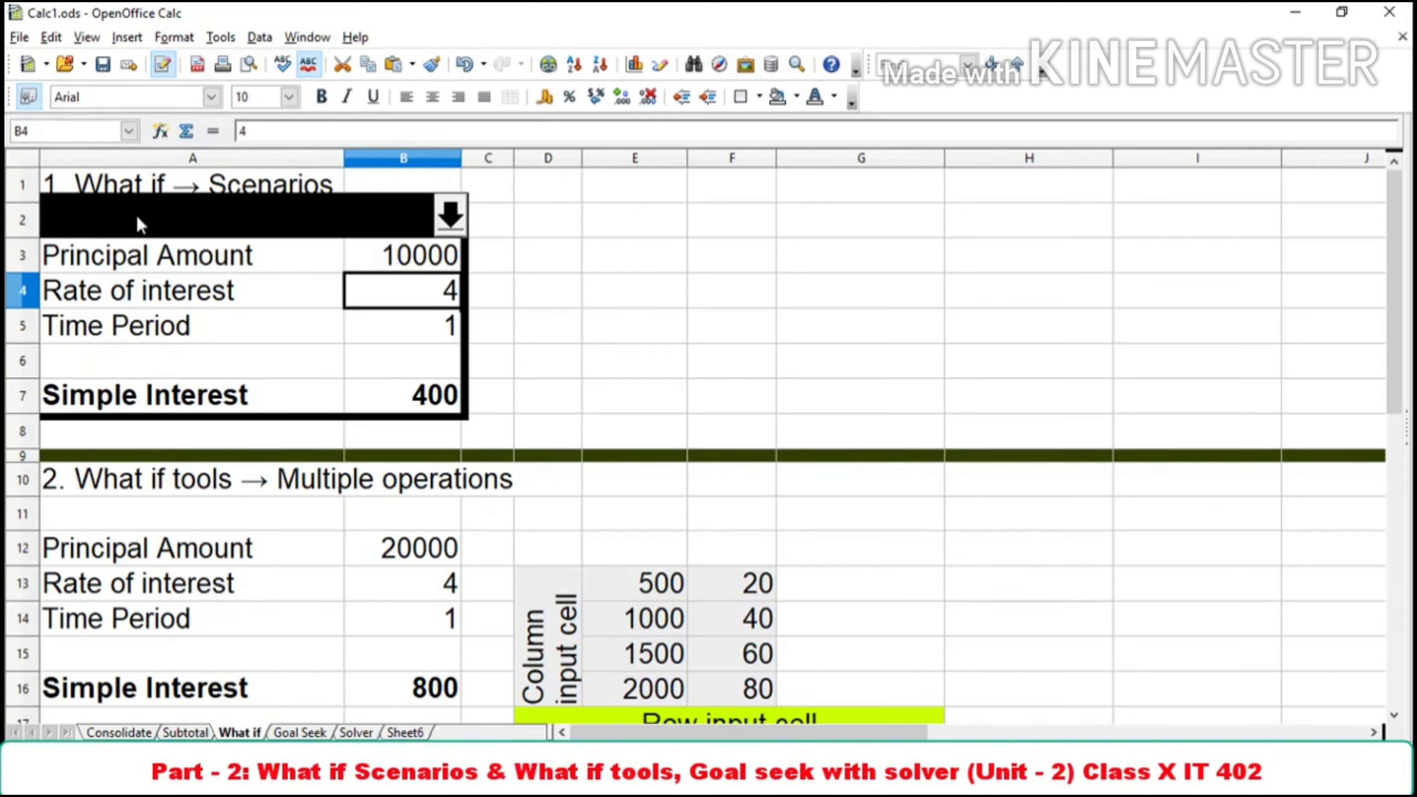
# Step: Create a scenario named st2 from A2:B7, adding 10,000 on a new line of its comment
pyautogui.moveTo(136, 215); pyautogui.dragTo(391, 405)
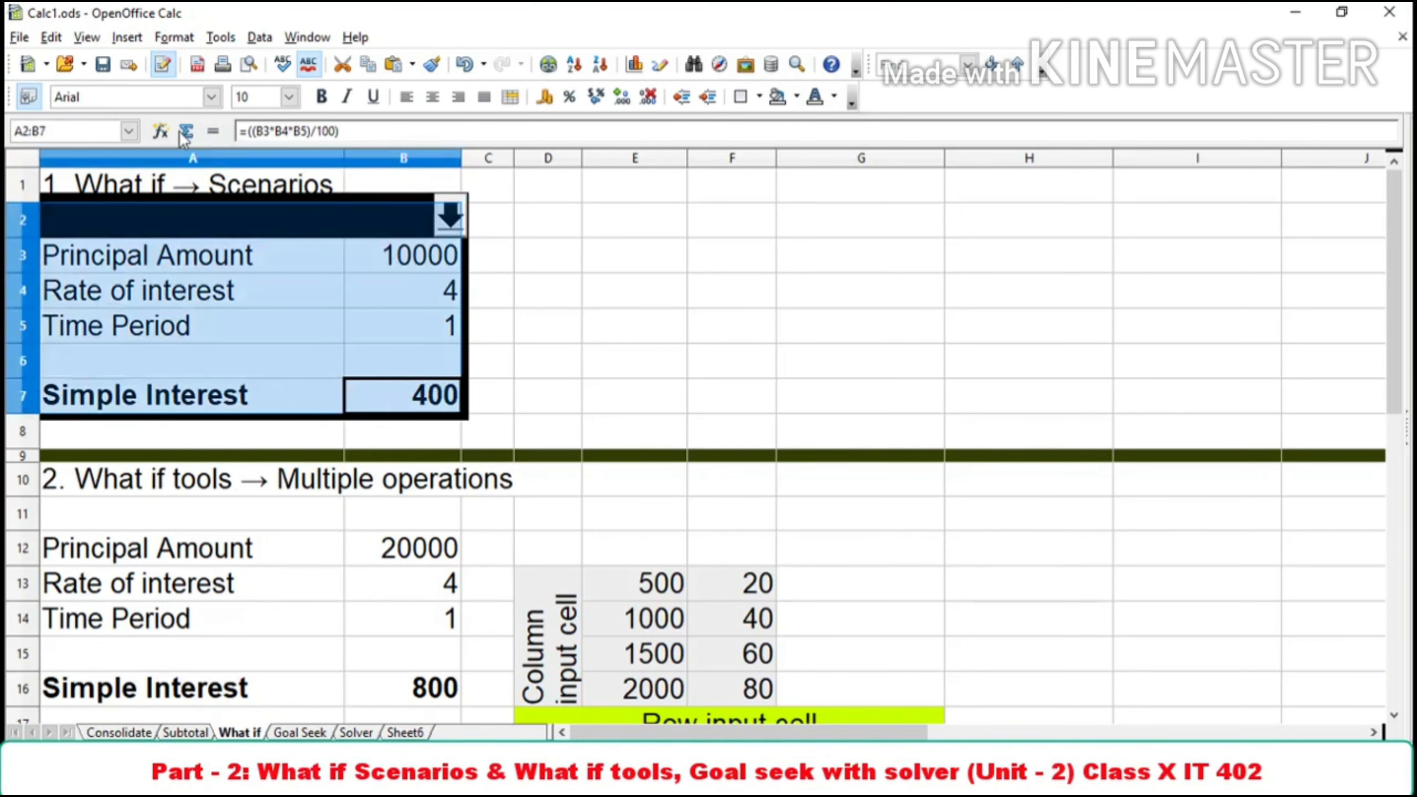
pyautogui.click(220, 37)
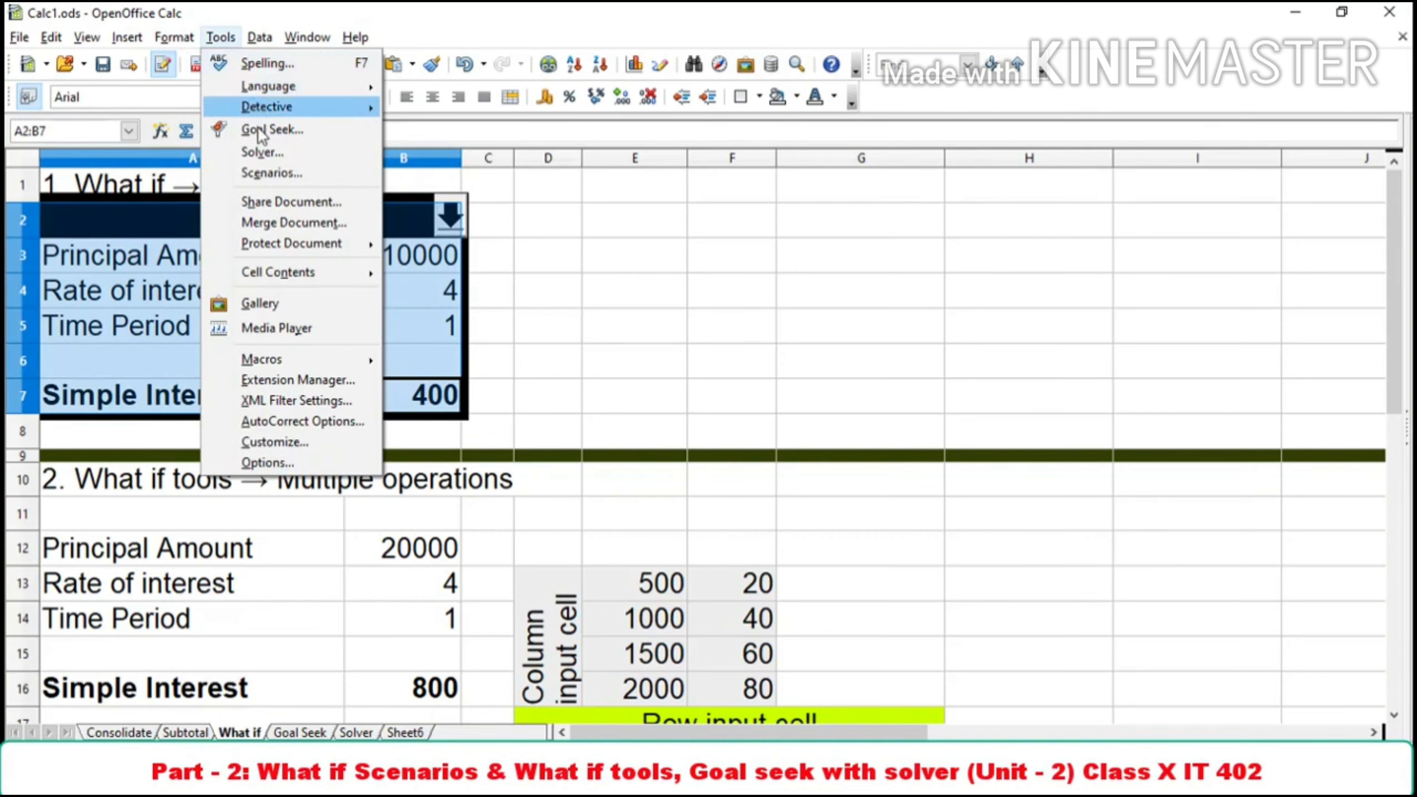
pyautogui.click(268, 173)
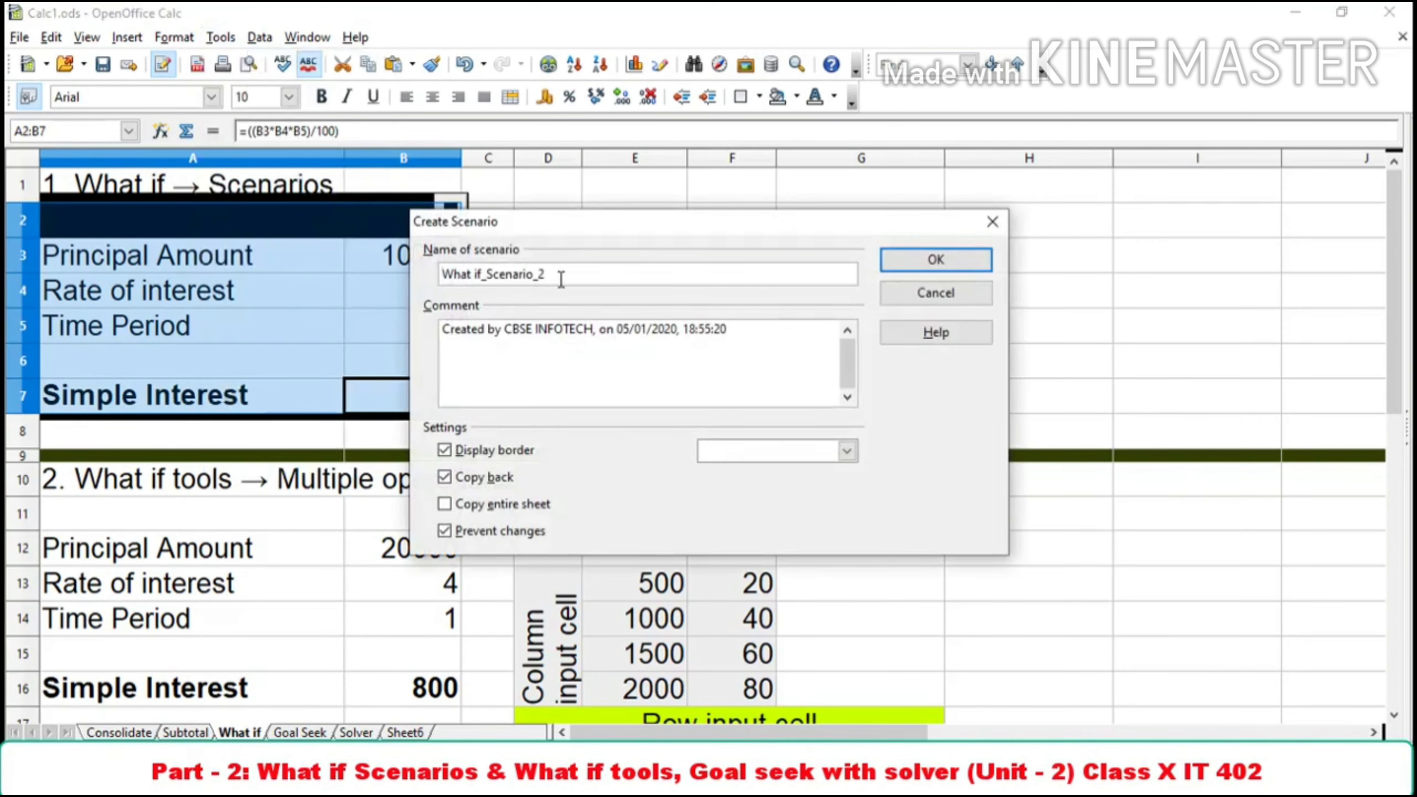
pyautogui.moveTo(561, 279); pyautogui.dragTo(423, 281)
pyautogui.write('st2')
pyautogui.click(765, 343)
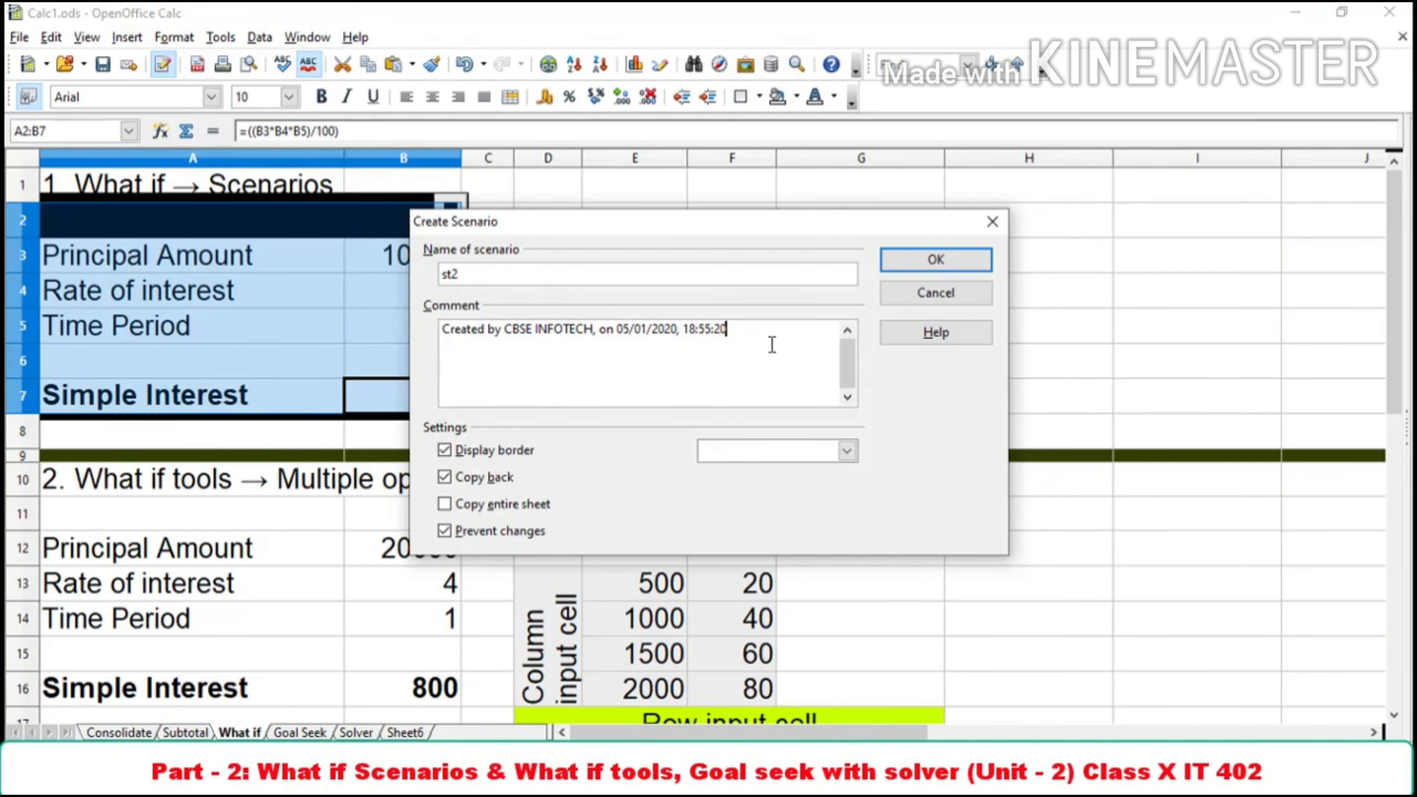
pyautogui.press('Return')
pyautogui.write('10,000')
pyautogui.click(973, 263)
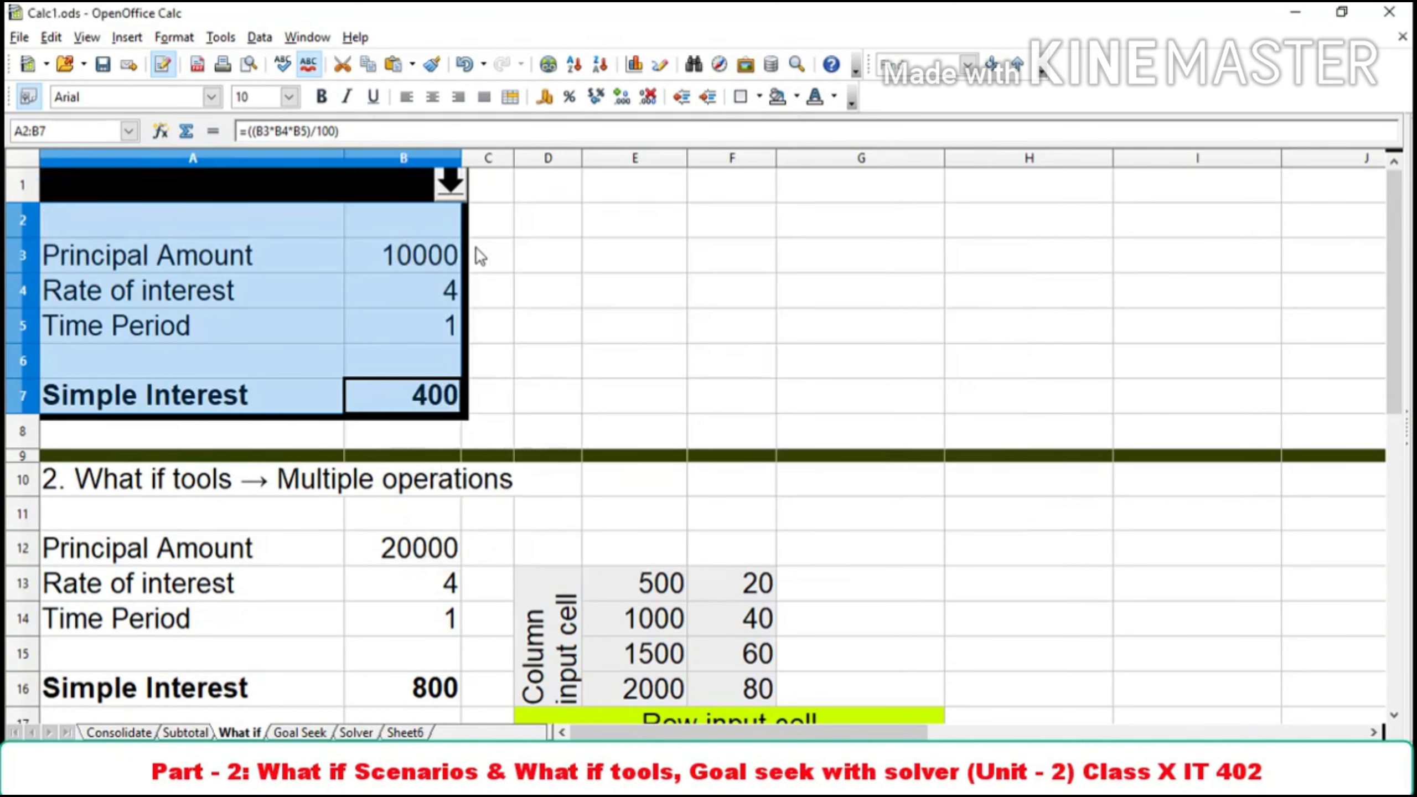
# Step: Set the principal amount in cell B3 to 500
pyautogui.click(419, 255)
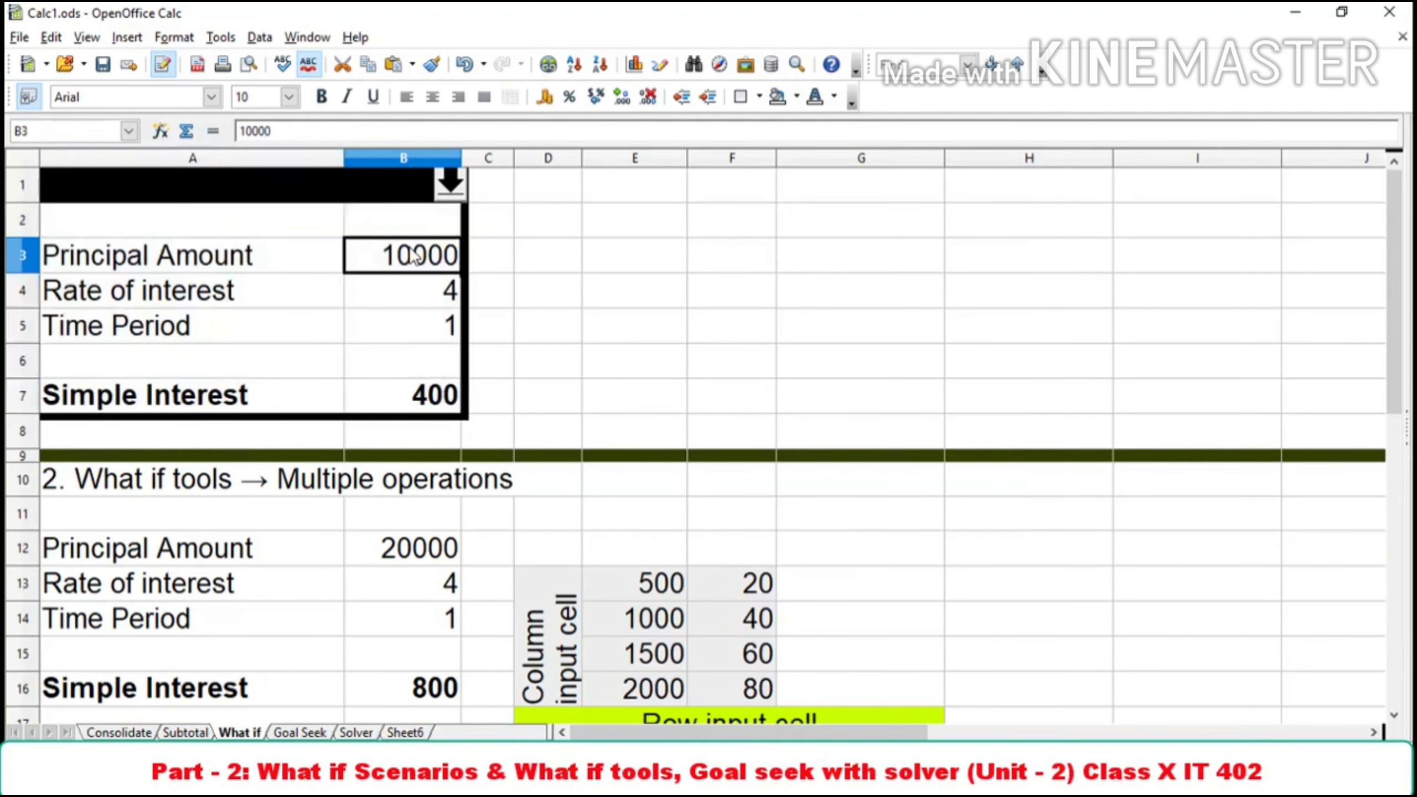
pyautogui.write('500')
pyautogui.press('Return')
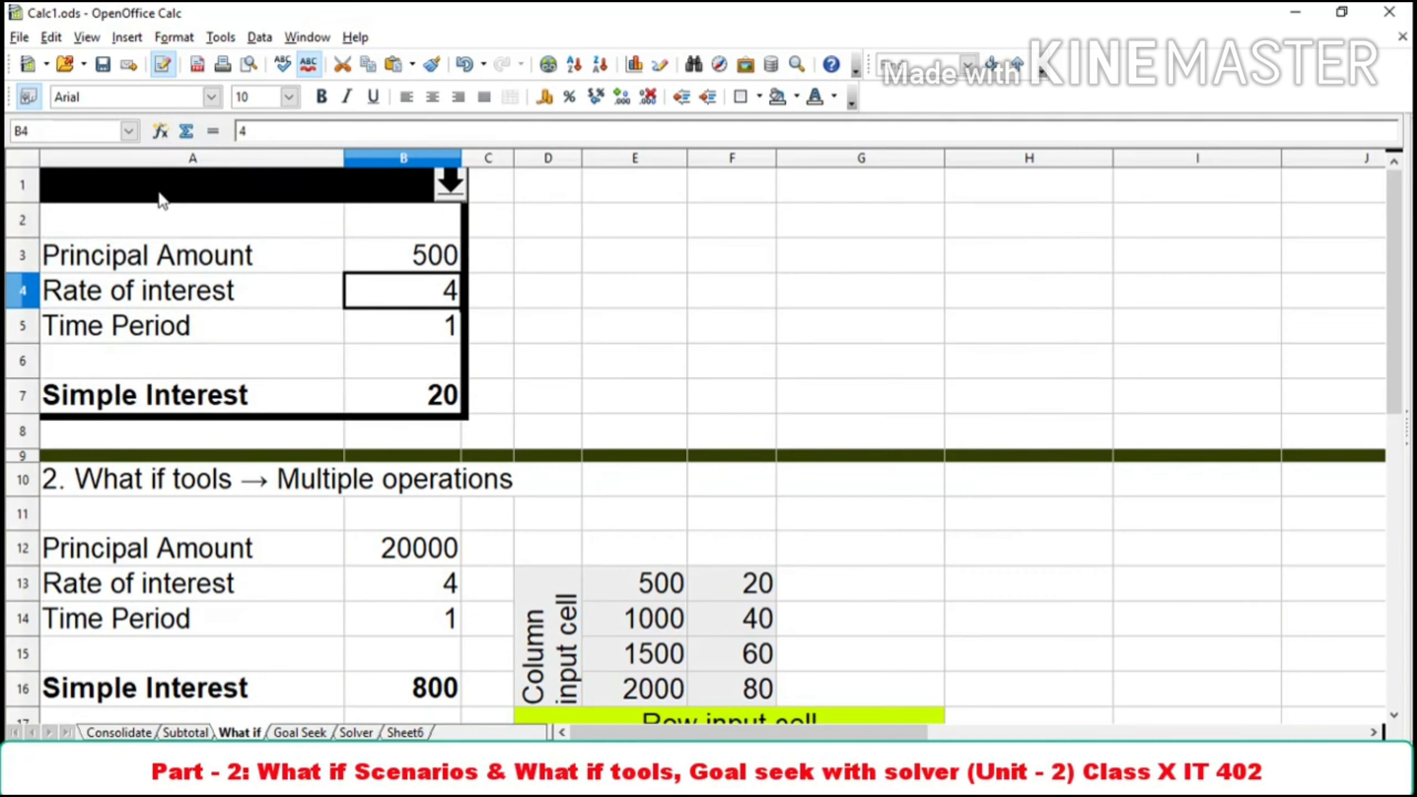
# Step: Create a scenario named st3 from A1:B7 with an orange border, adding 500 on a new line of its comment
pyautogui.moveTo(161, 198); pyautogui.dragTo(383, 390)
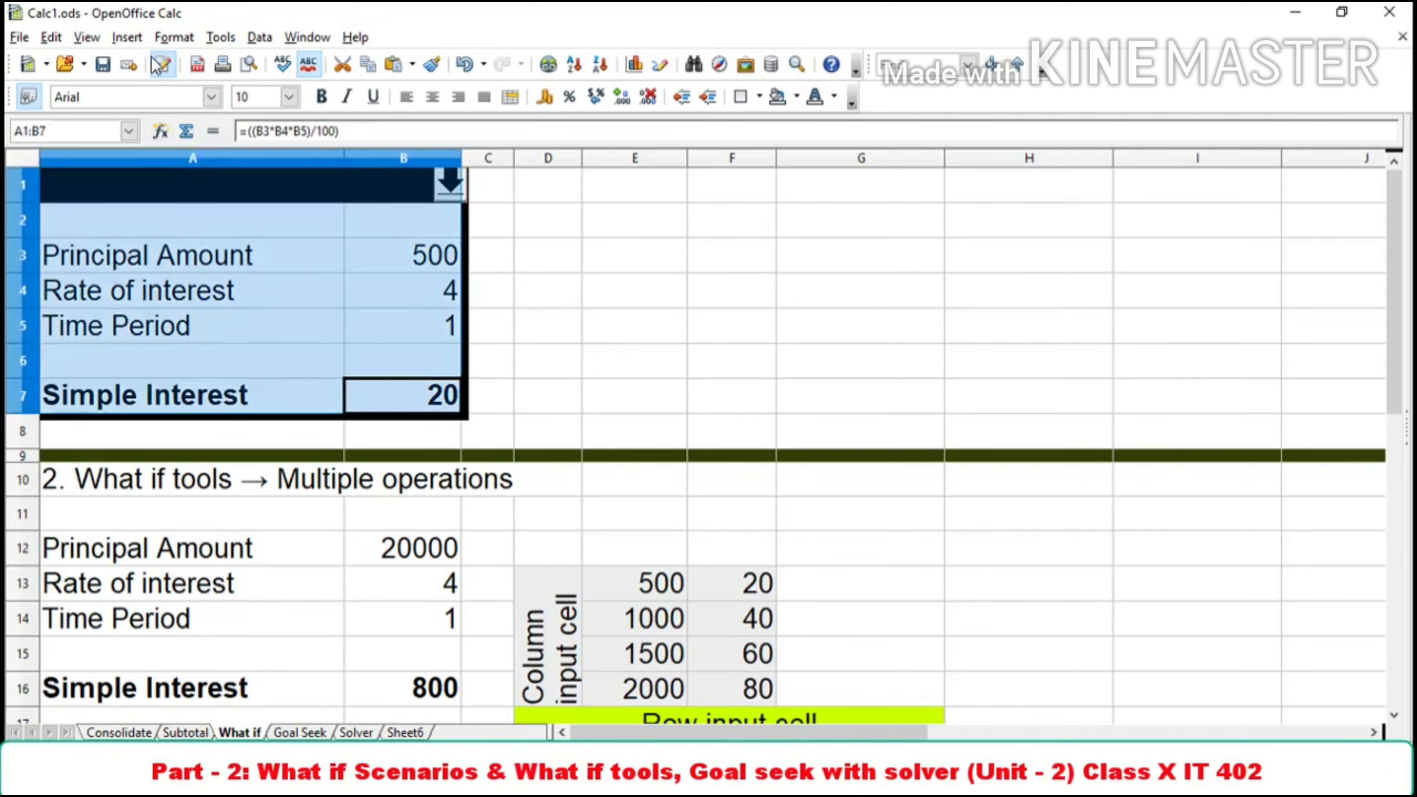
pyautogui.click(226, 38)
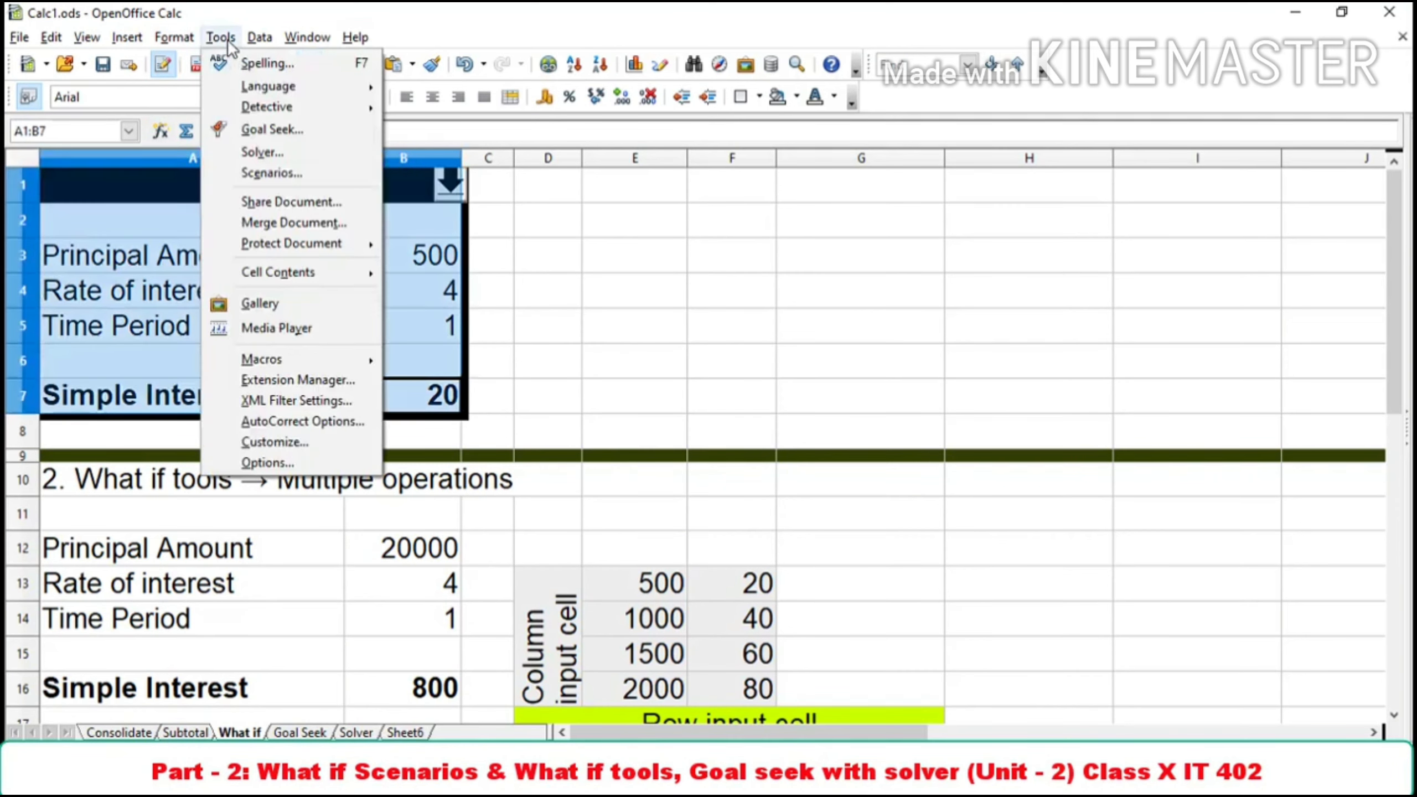
pyautogui.click(270, 174)
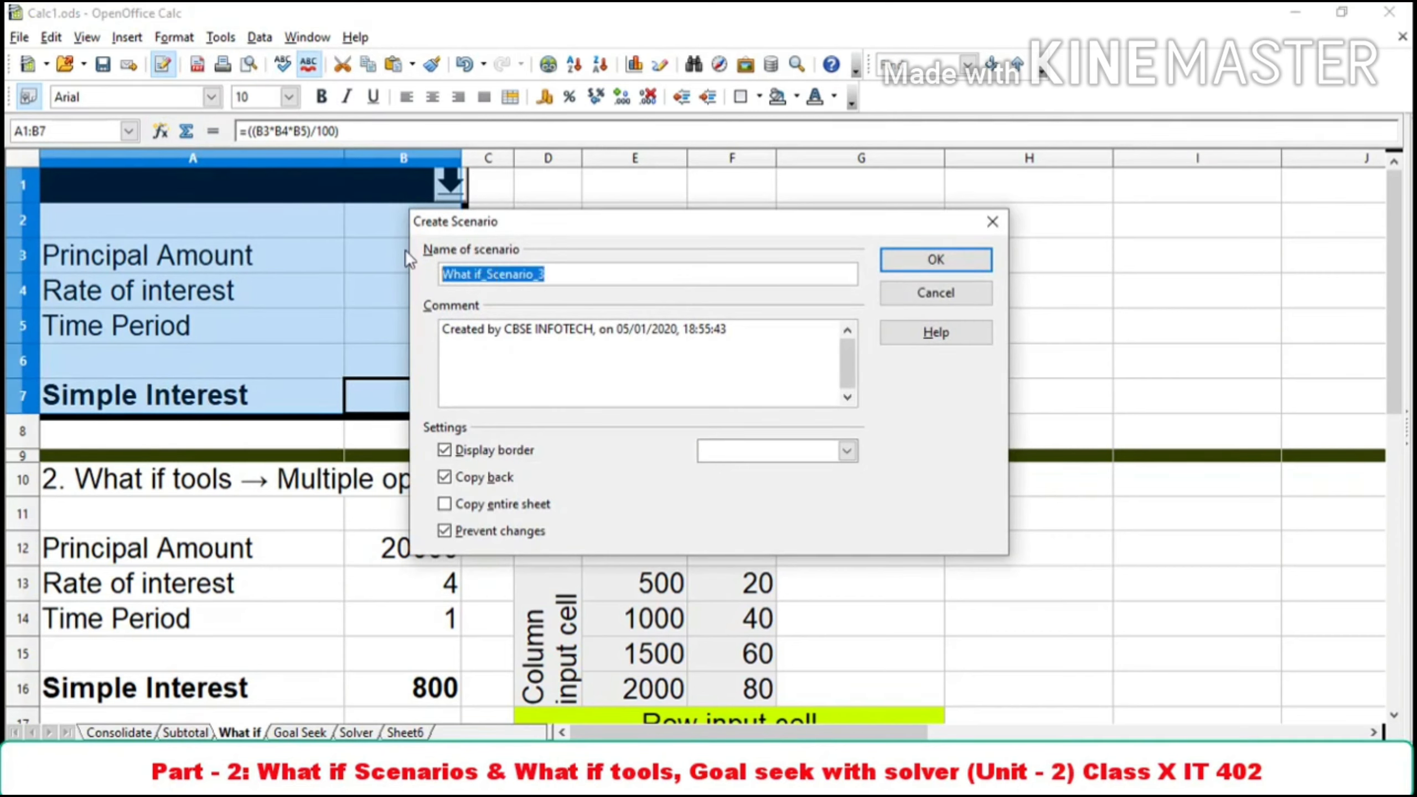
pyautogui.write('st3')
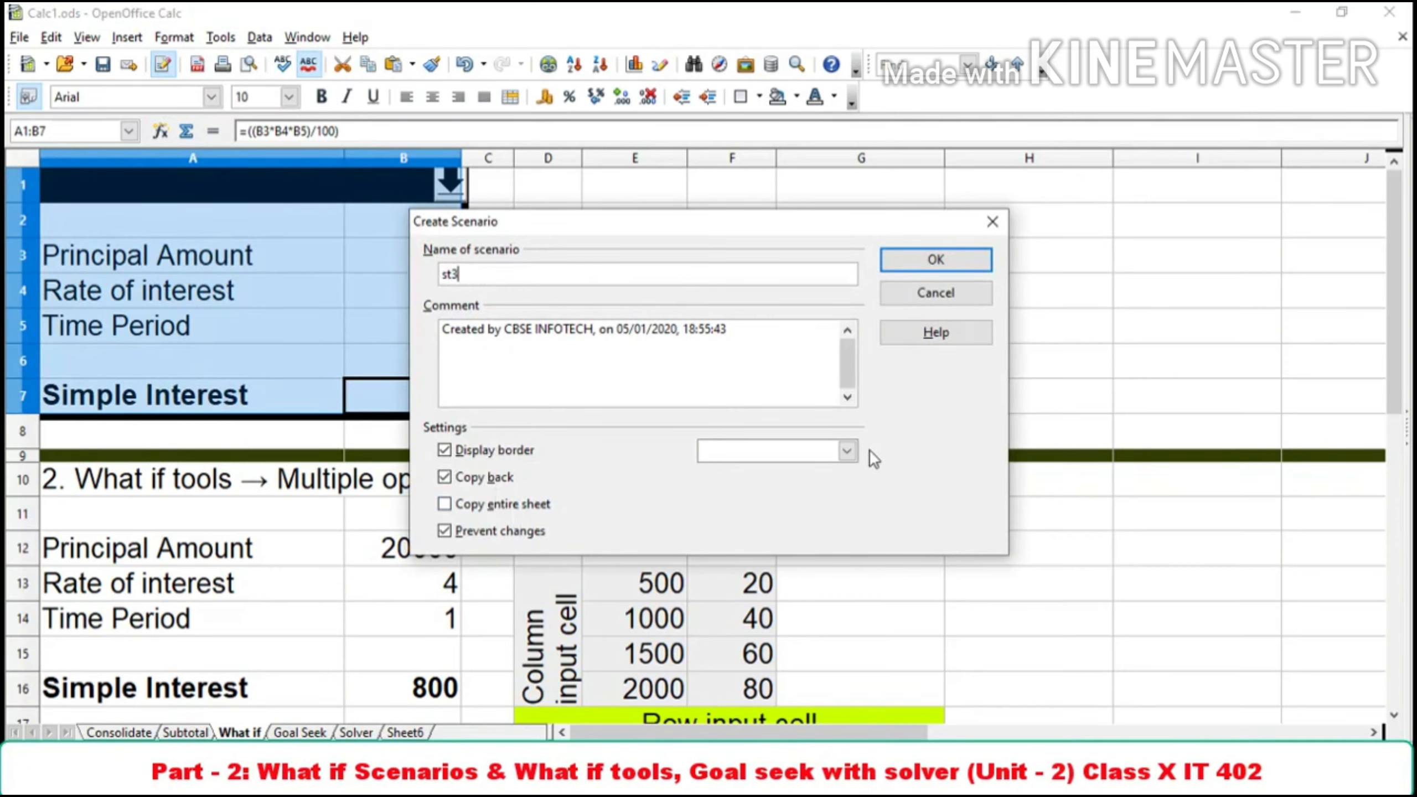
pyautogui.click(847, 451)
pyautogui.scroll(-3, 799, 553)
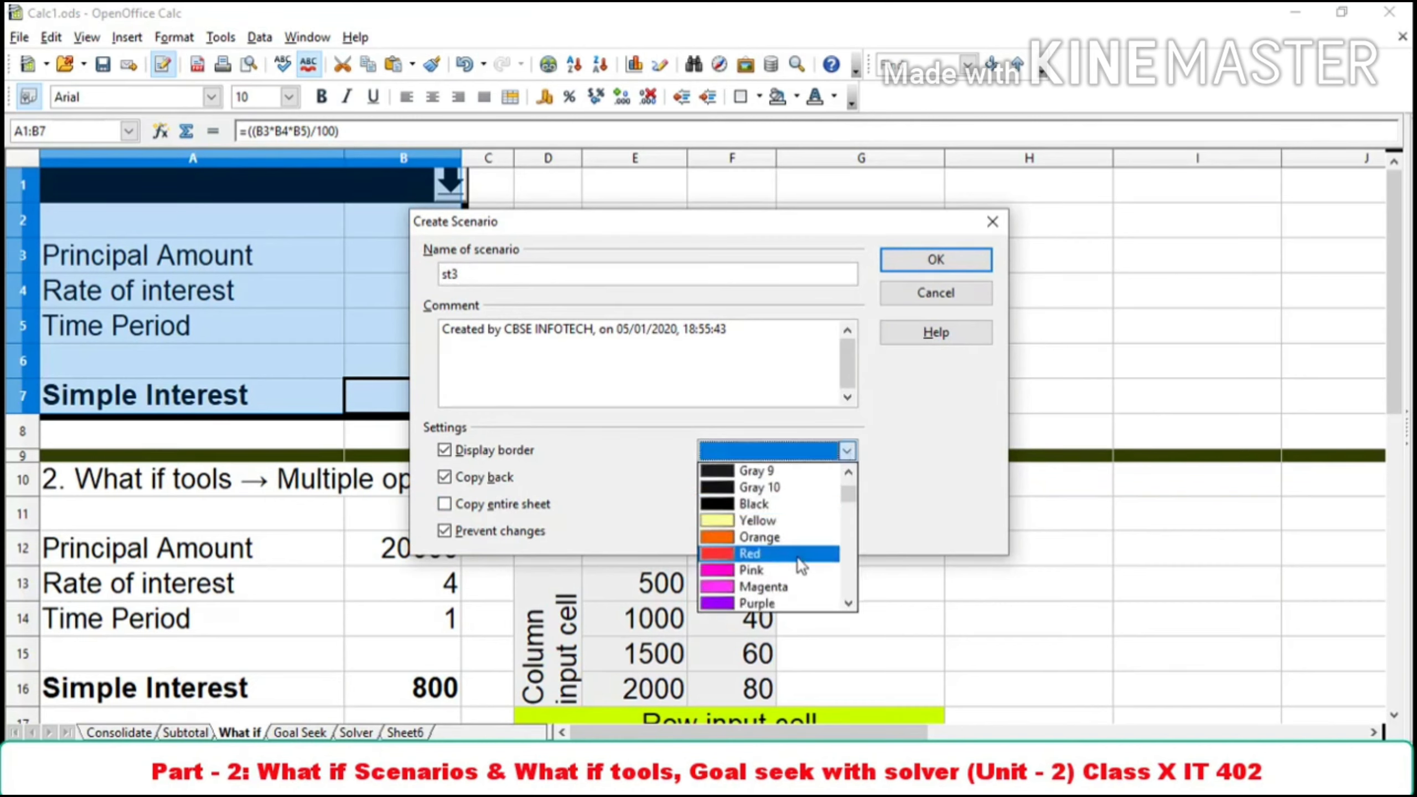
pyautogui.click(766, 540)
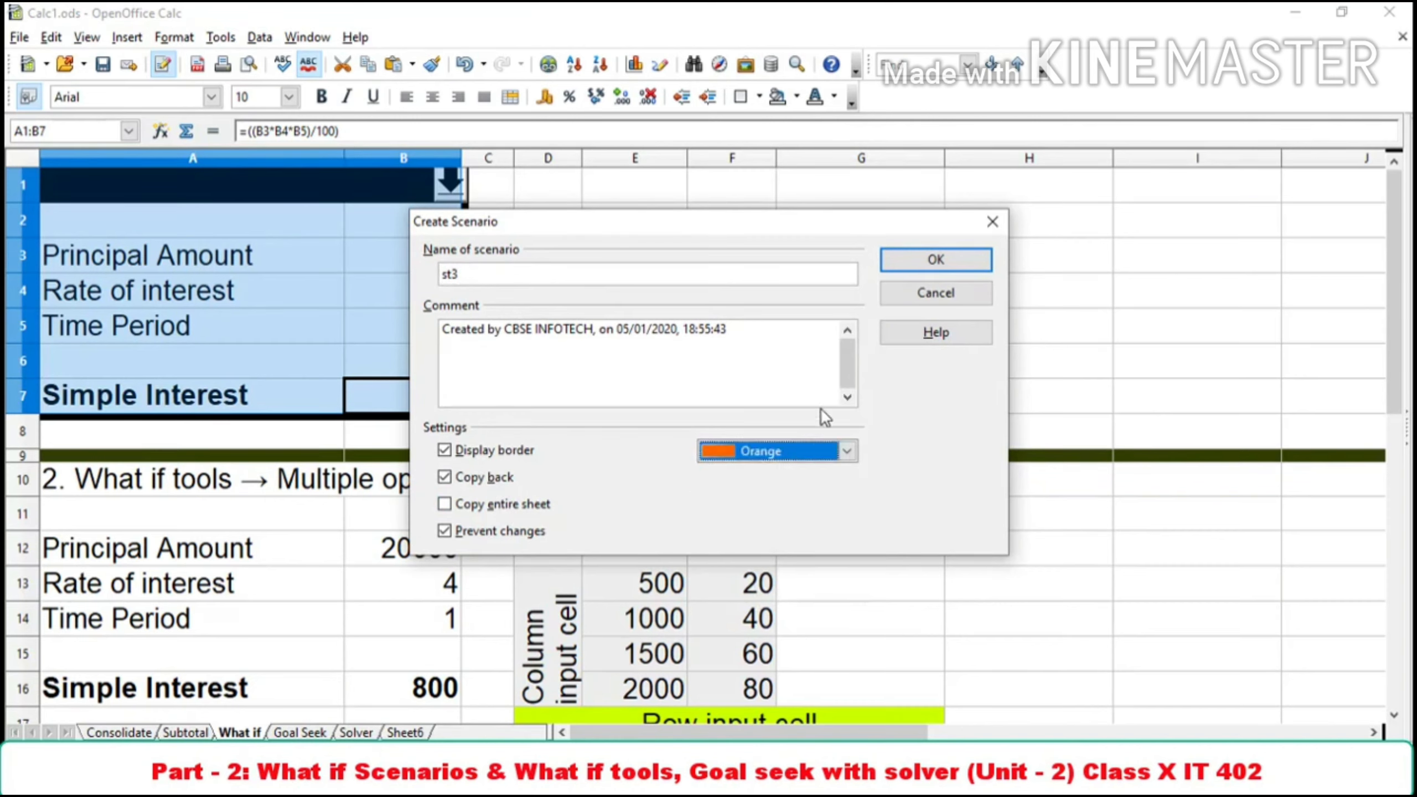
pyautogui.click(733, 345)
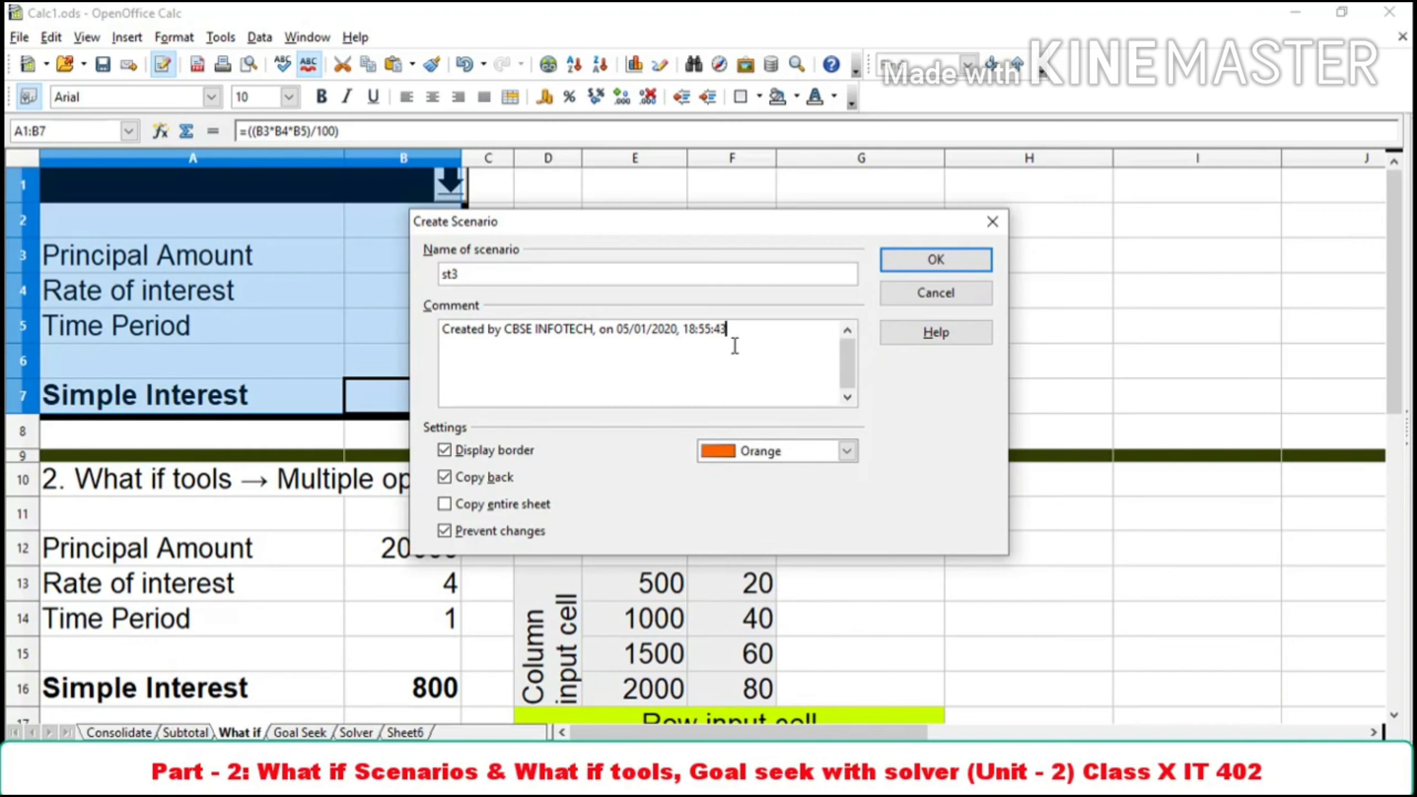
pyautogui.press('Return')
pyautogui.write('500')
pyautogui.click(926, 262)
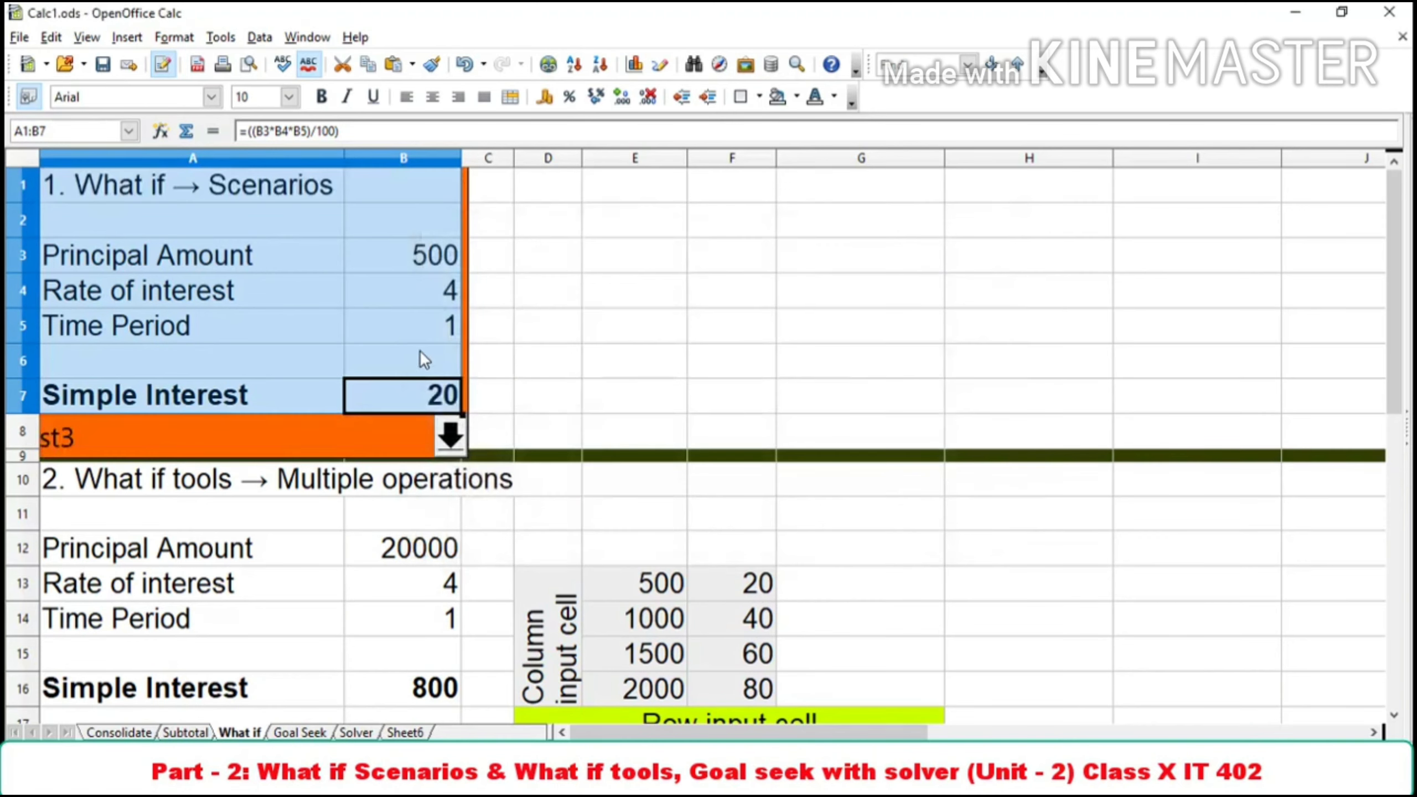
# Step: Switch among scenarios st1, st2 and st3 to compare their principal amounts and simple interest
pyautogui.click(449, 436)
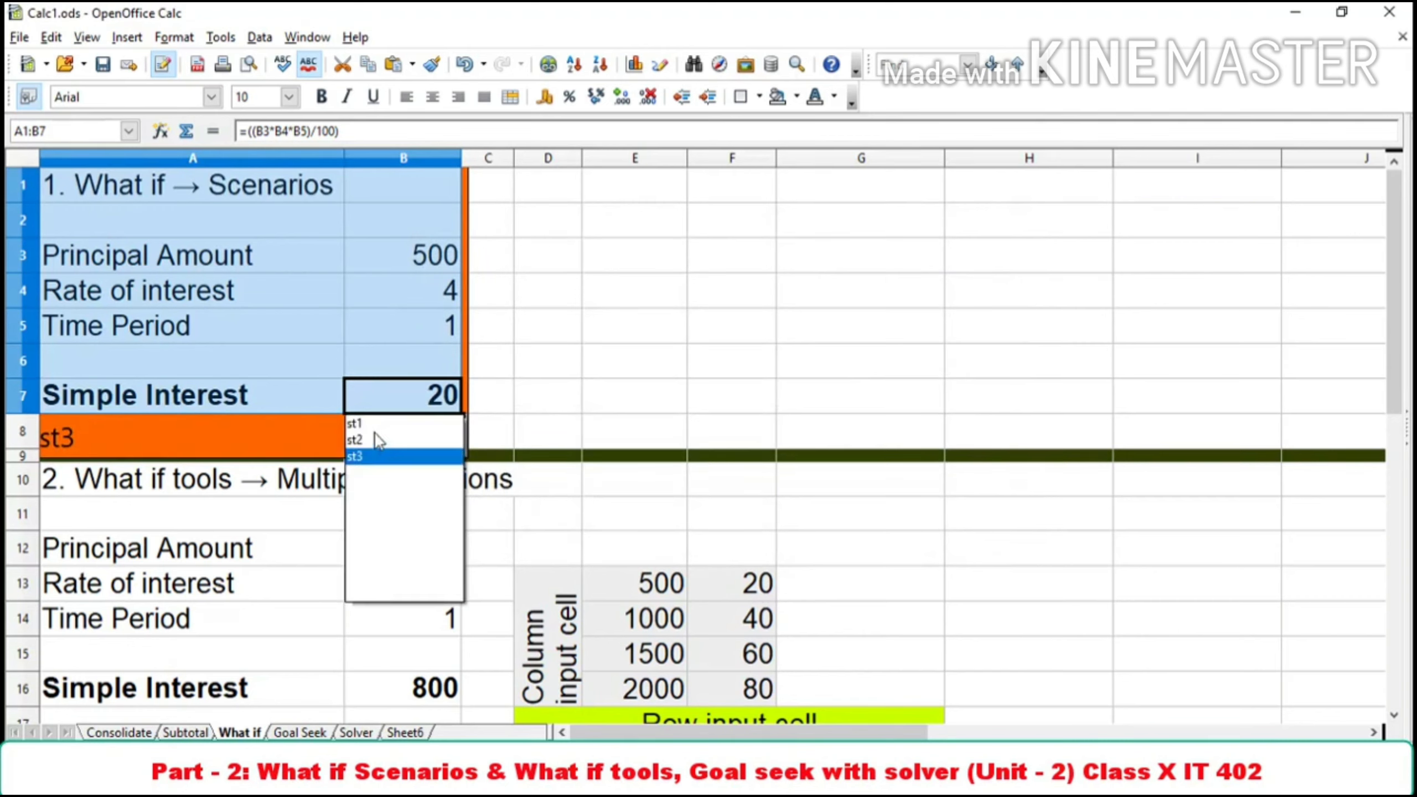
pyautogui.click(365, 458)
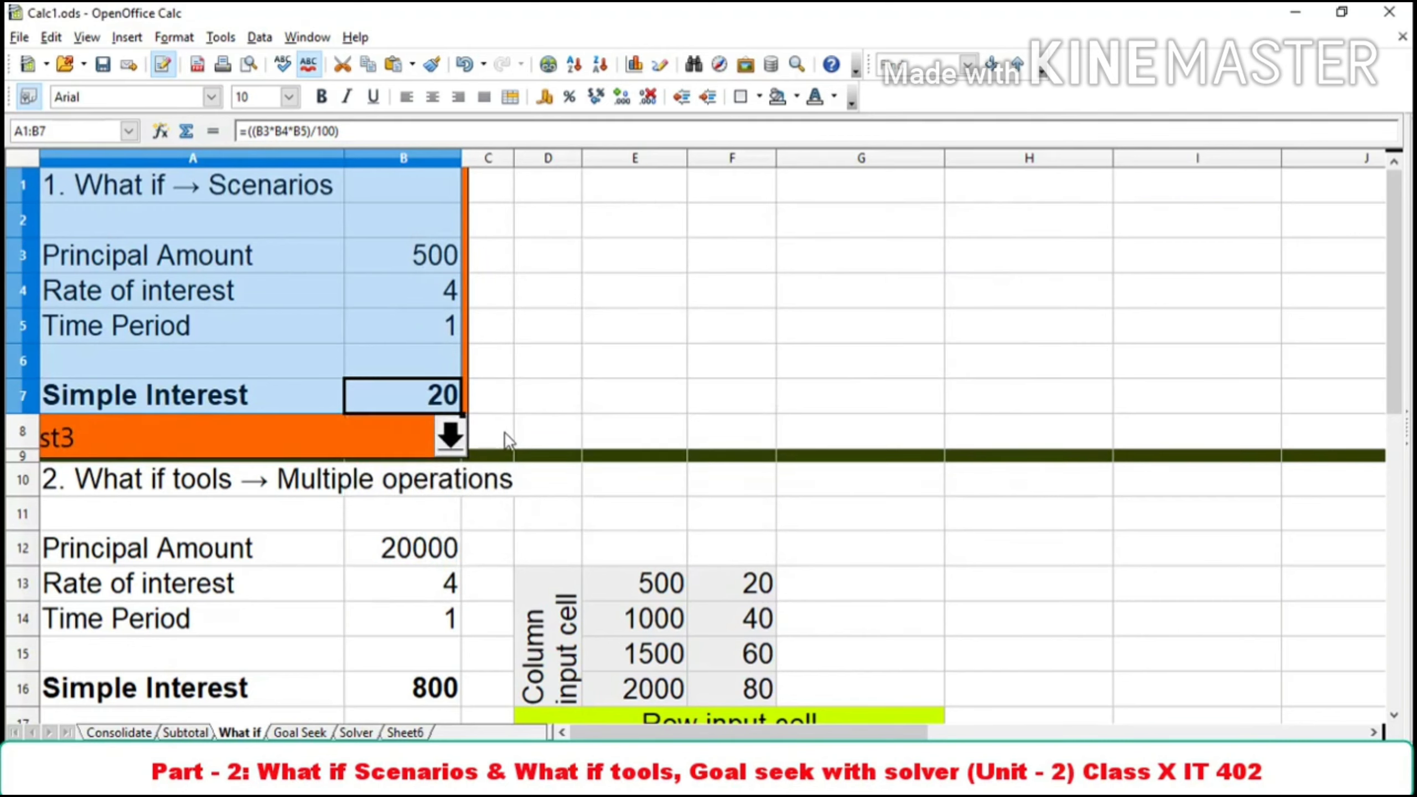
pyautogui.click(450, 441)
pyautogui.click(381, 424)
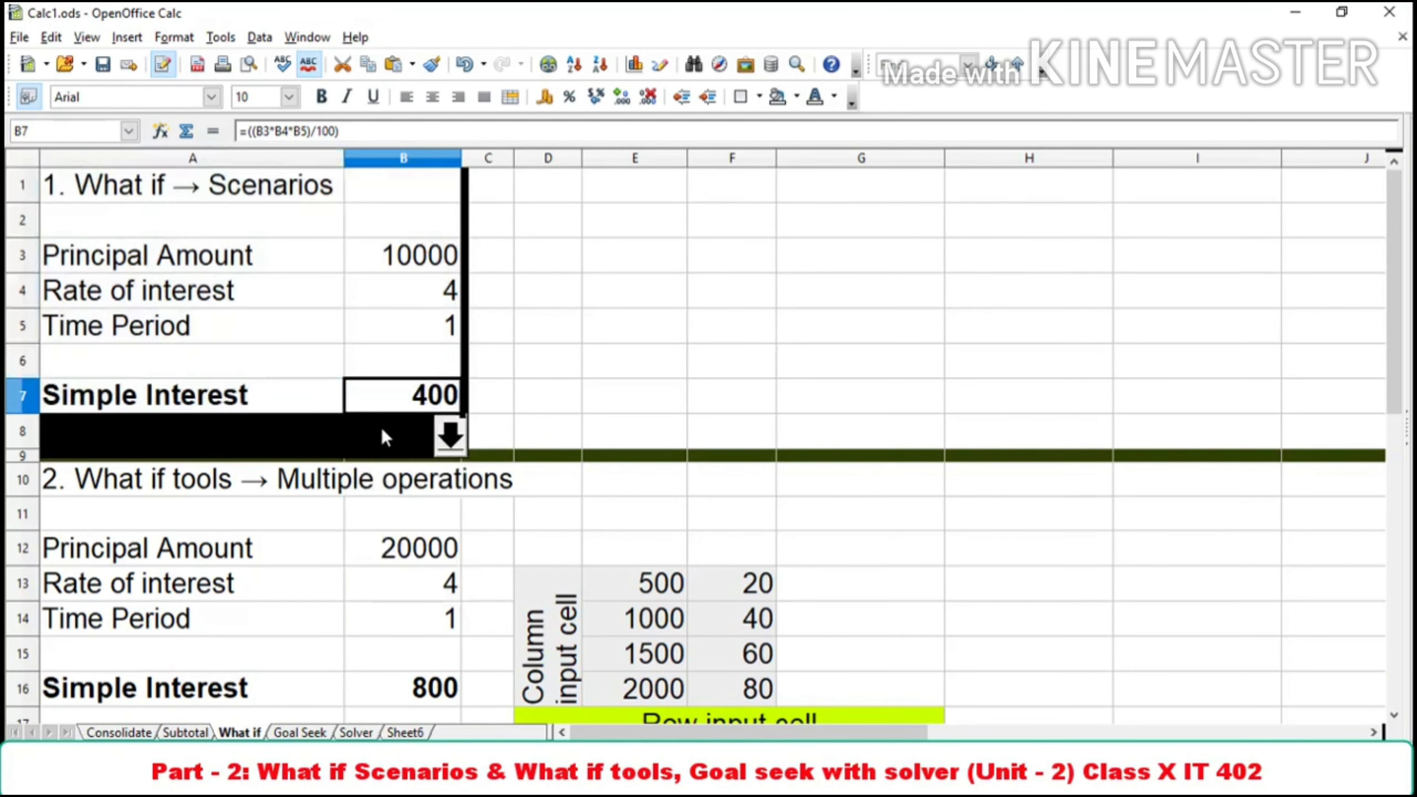
pyautogui.click(456, 419)
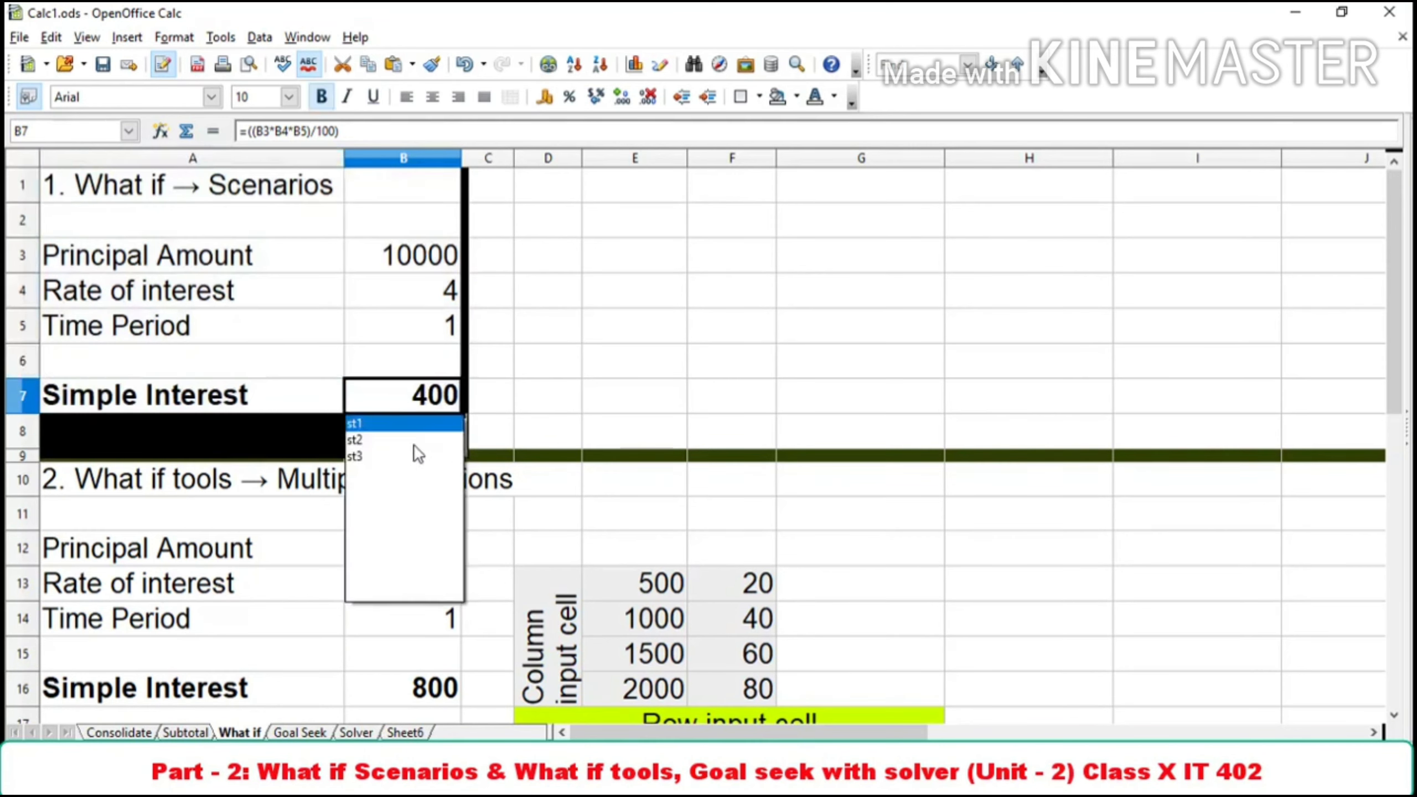
pyautogui.click(388, 441)
pyautogui.click(447, 439)
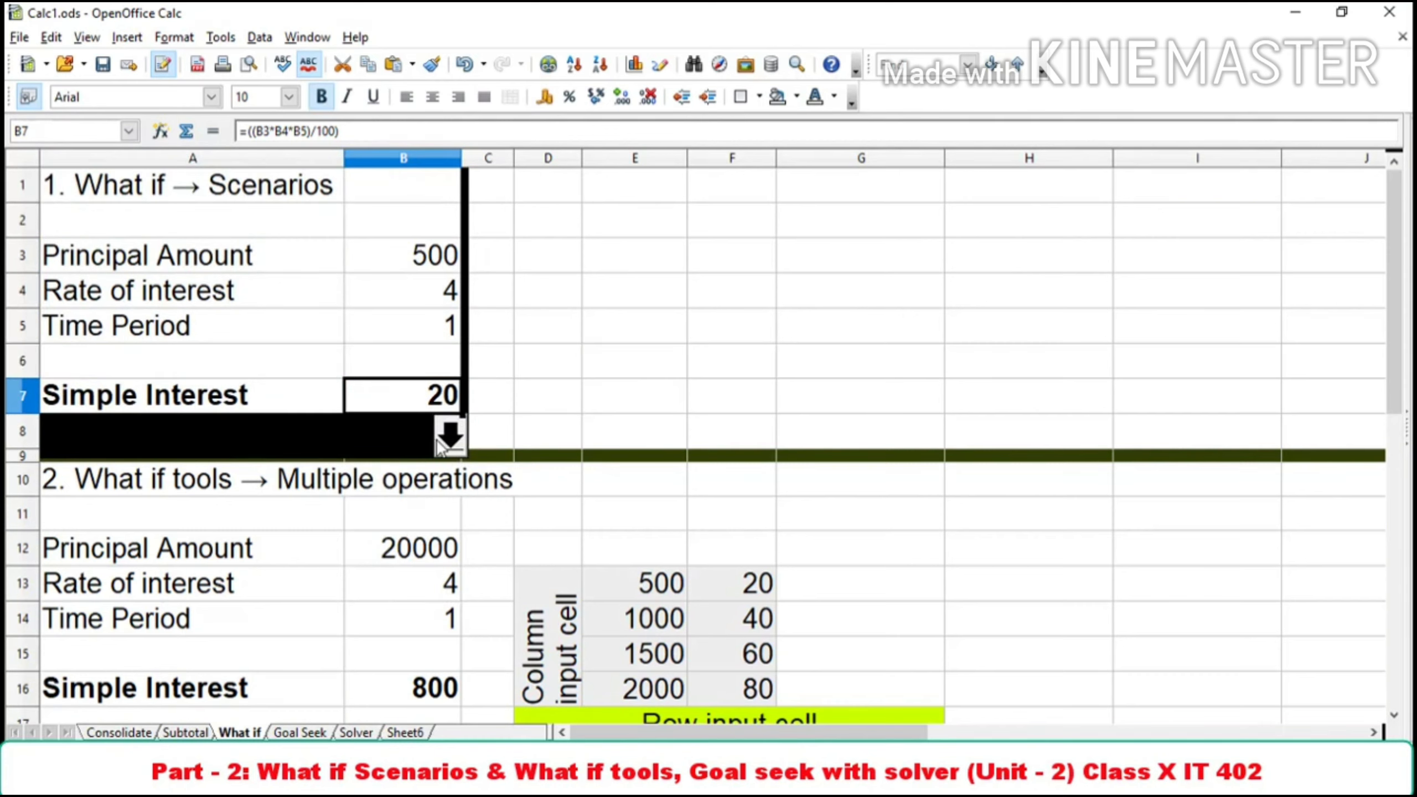
pyautogui.click(365, 458)
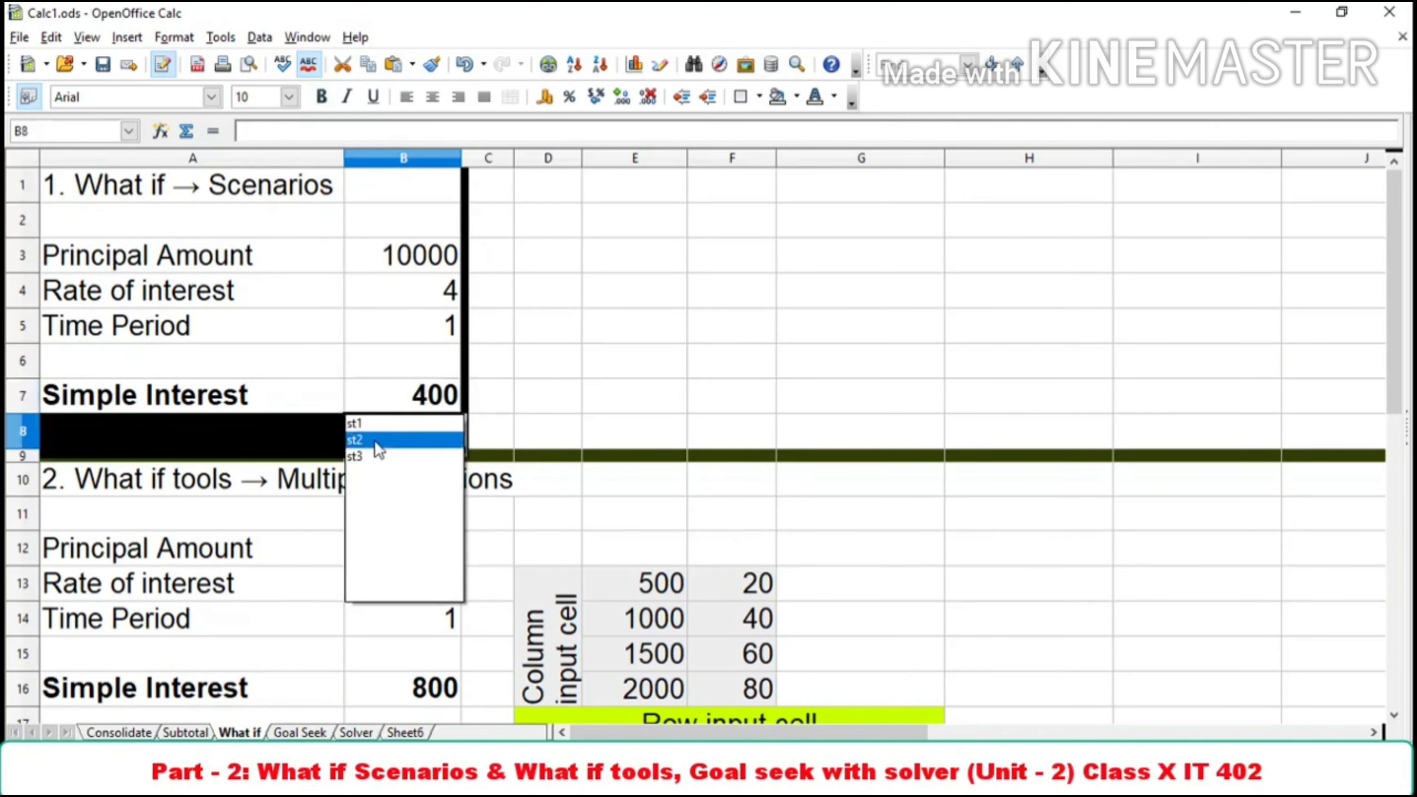
# Step: Apply scenario st2 and return the simple interest range to scenario st3
pyautogui.click(374, 441)
pyautogui.click(447, 432)
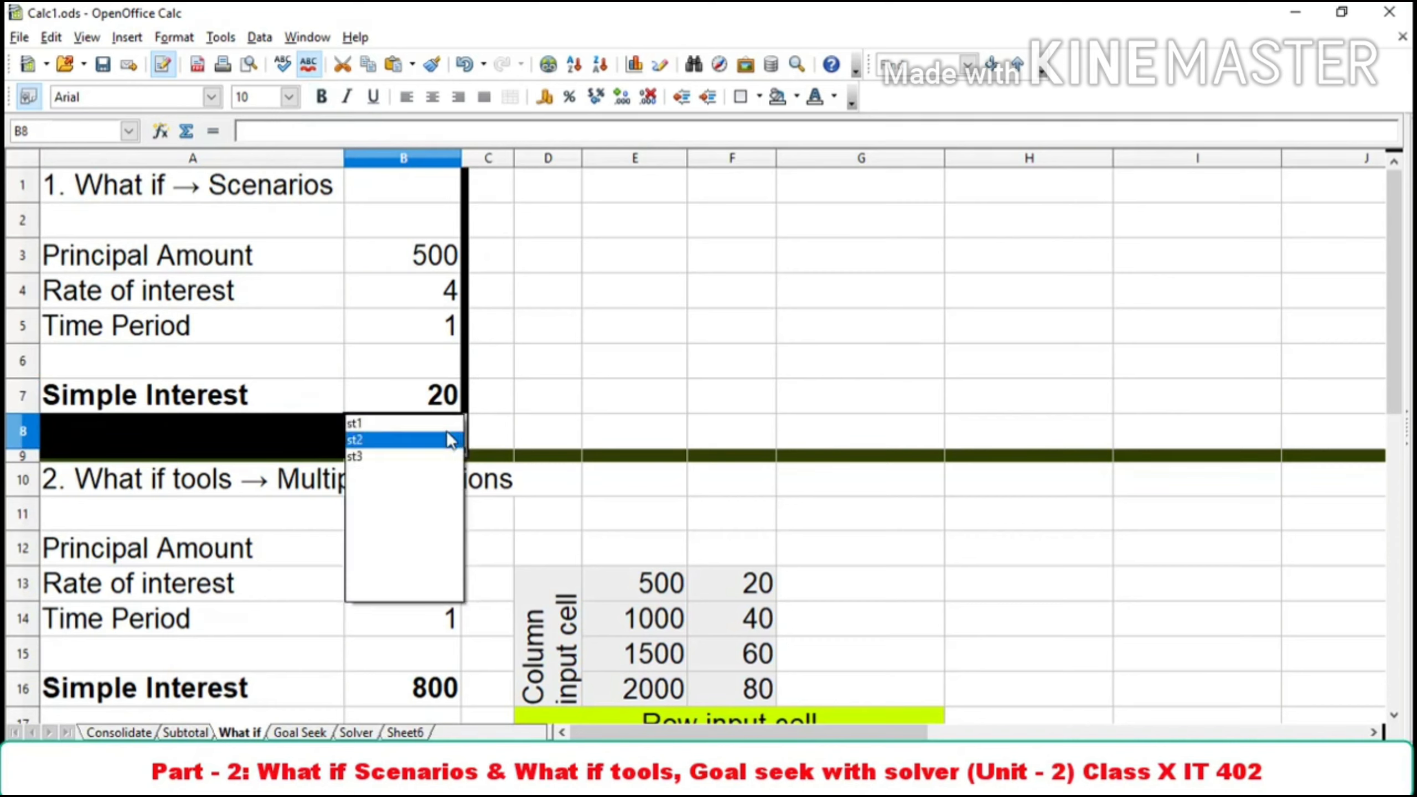
pyautogui.click(375, 456)
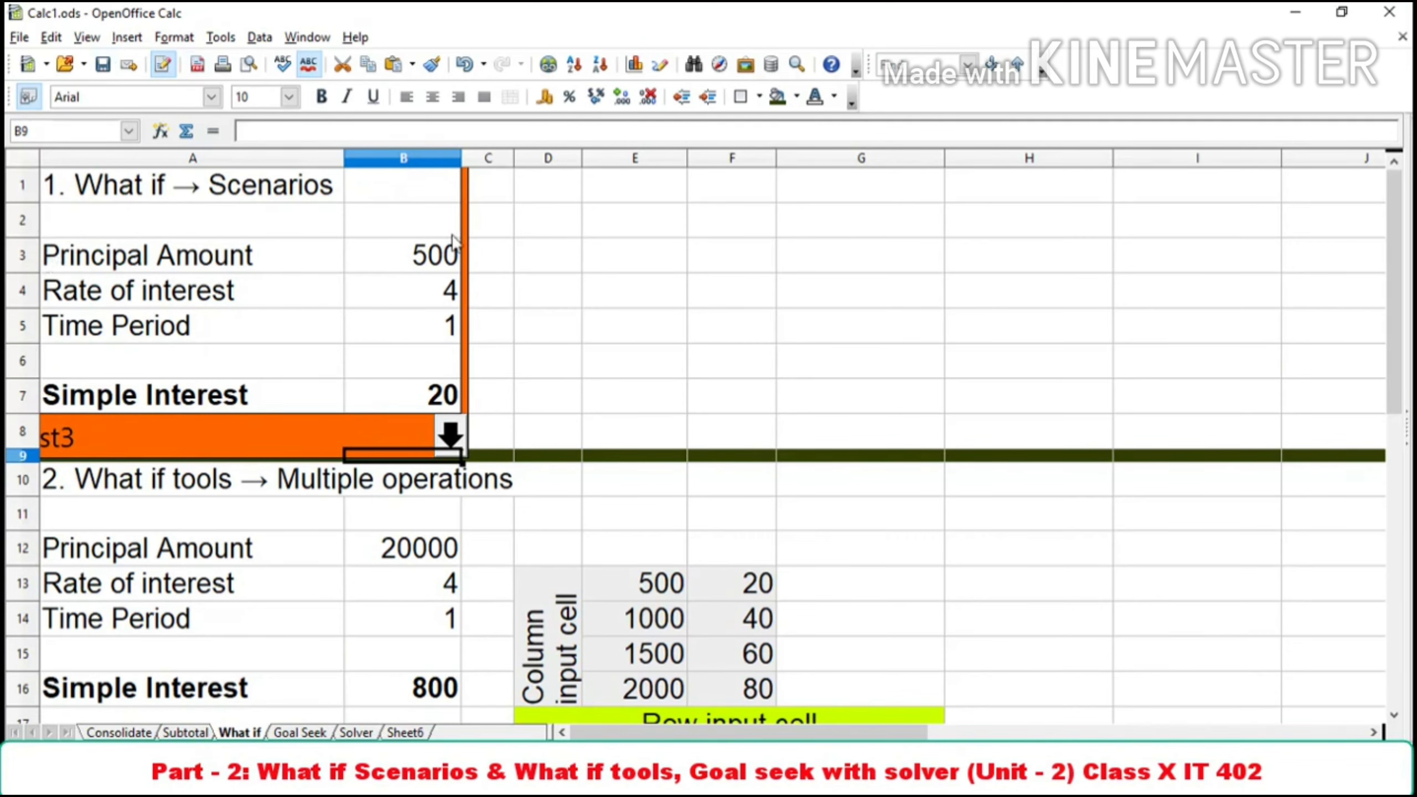
pyautogui.click(1341, 12)
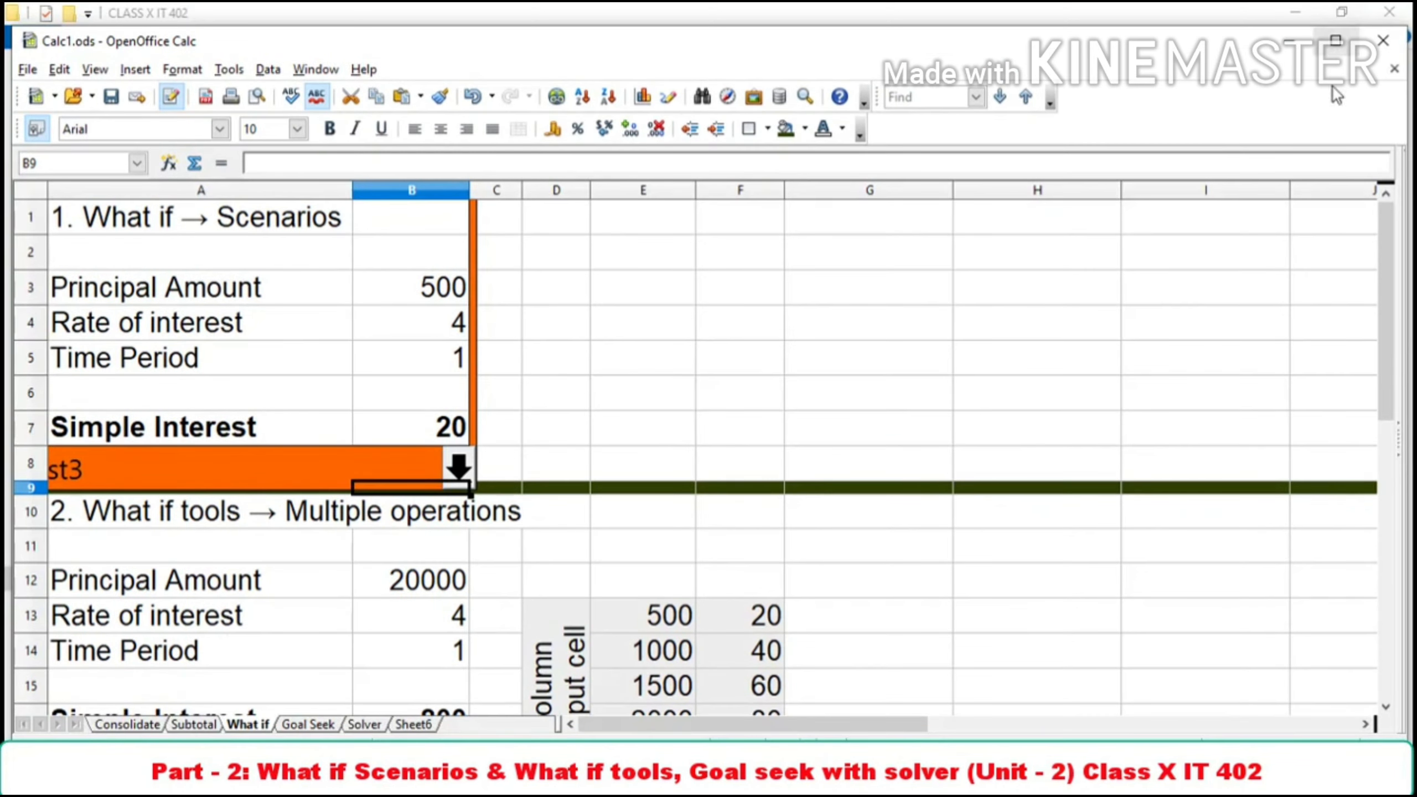
pyautogui.click(391, 332)
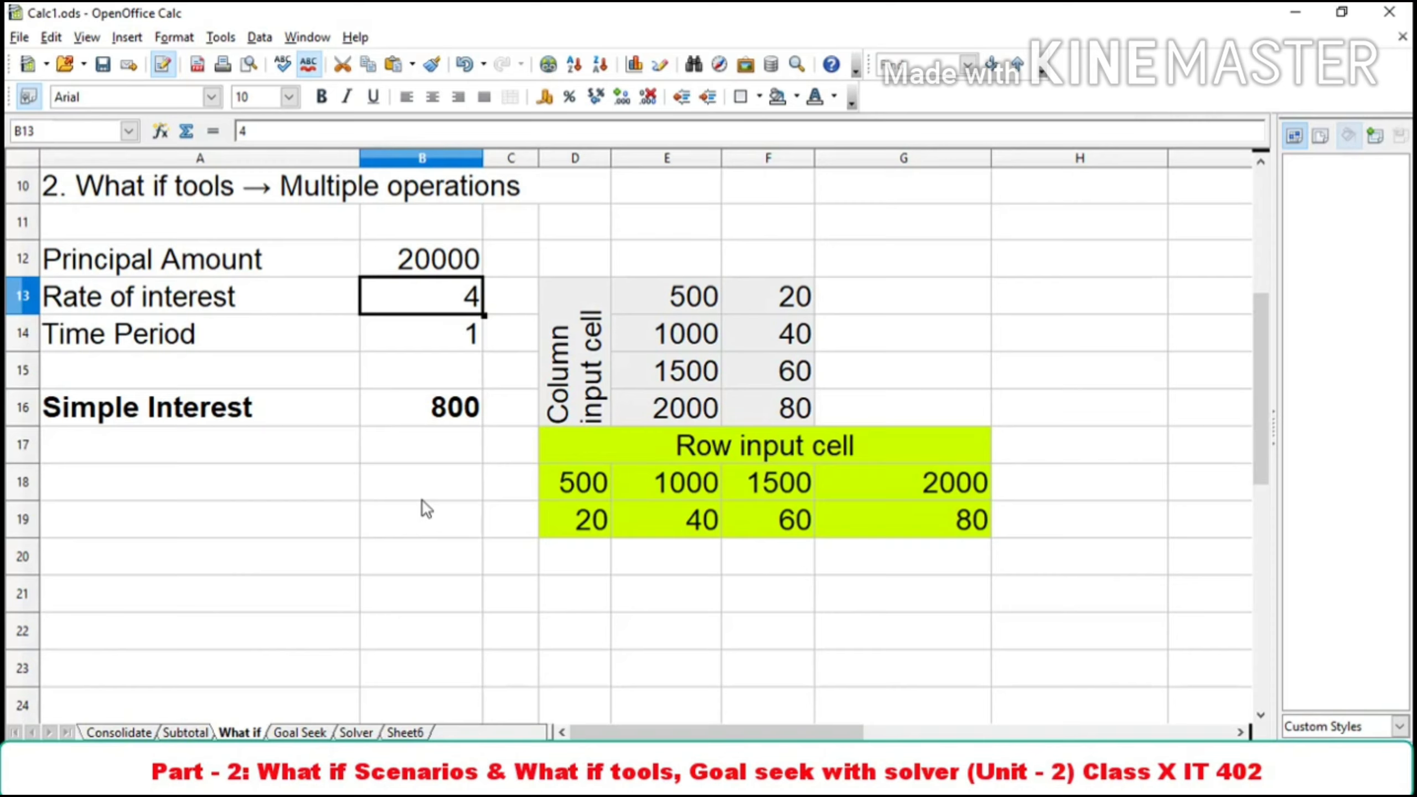
# Step: Examine the input labels of the Multiple operations section and the simple interest formula in B16
pyautogui.click(159, 262)
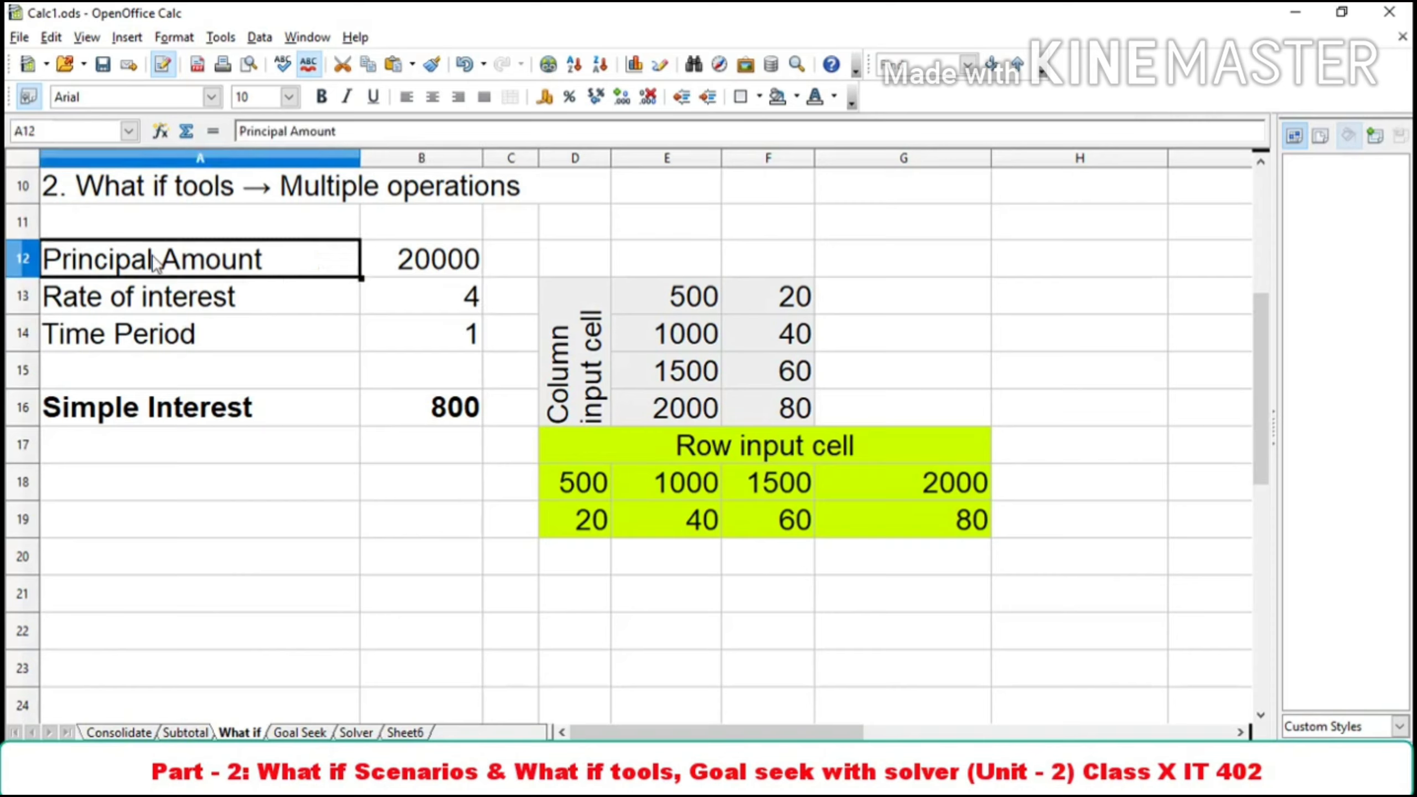
pyautogui.click(160, 303)
pyautogui.click(160, 341)
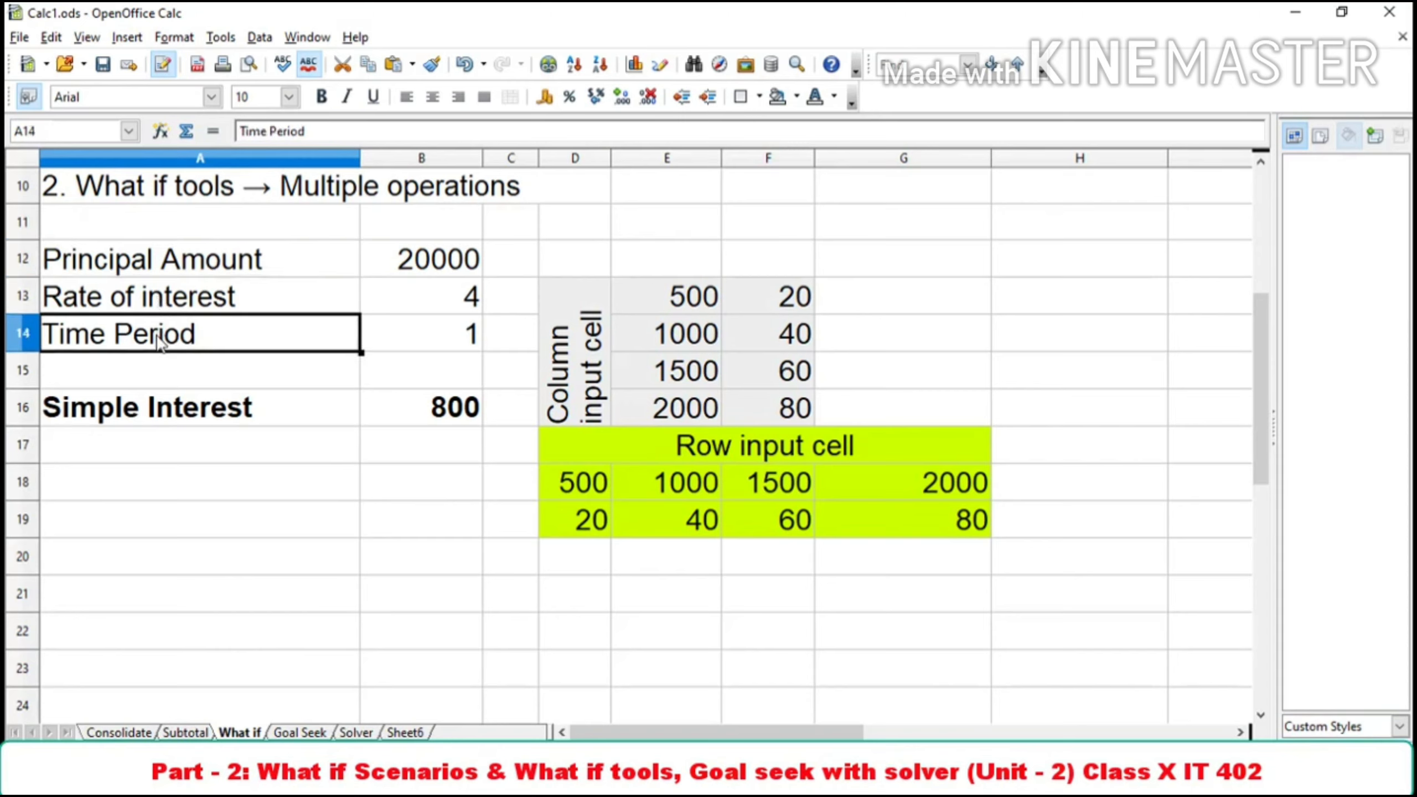
pyautogui.click(412, 405)
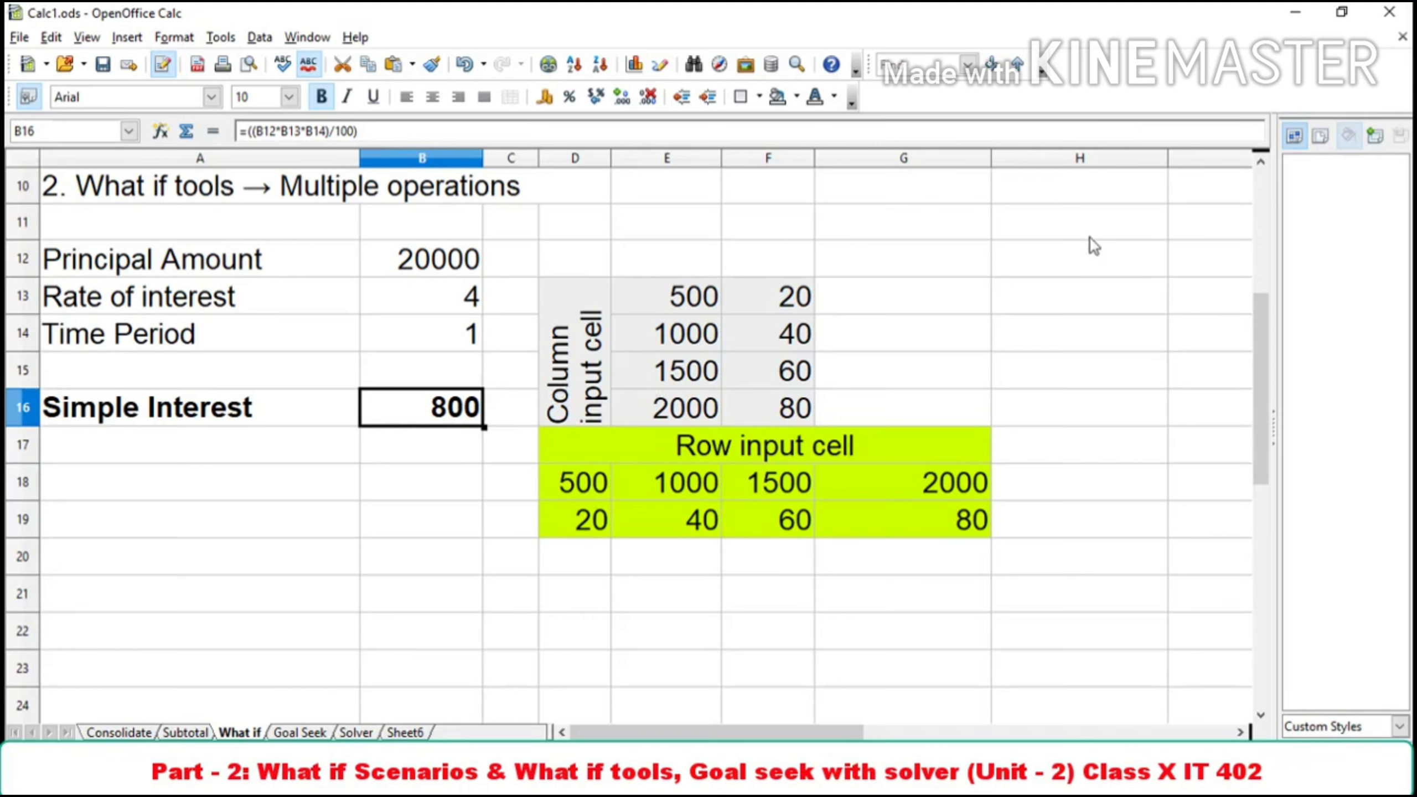
# Step: Enter the principal amounts 1200, 1400 and 1600 down cells G11 to G13
pyautogui.click(942, 225)
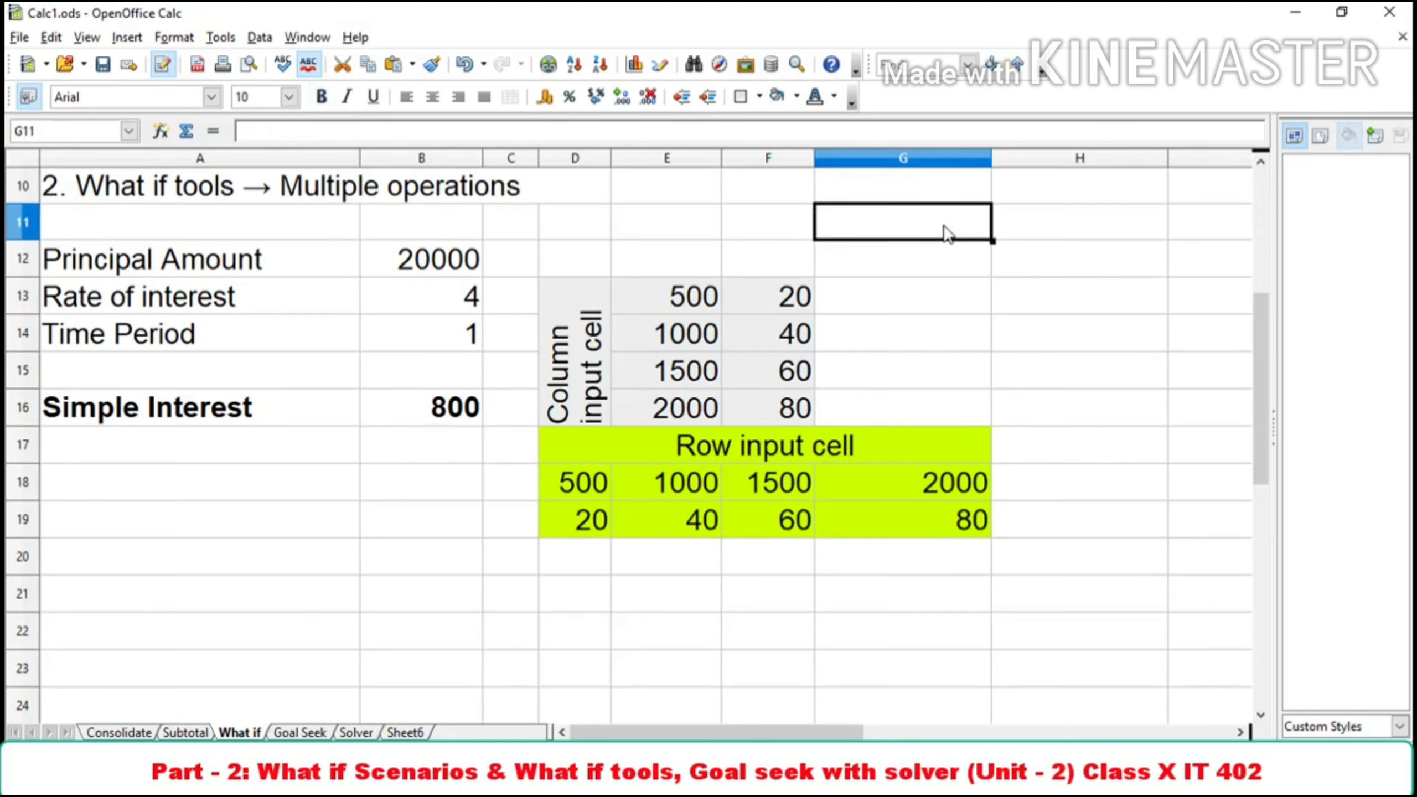
pyautogui.write('1200')
pyautogui.press('Return')
pyautogui.write('1400')
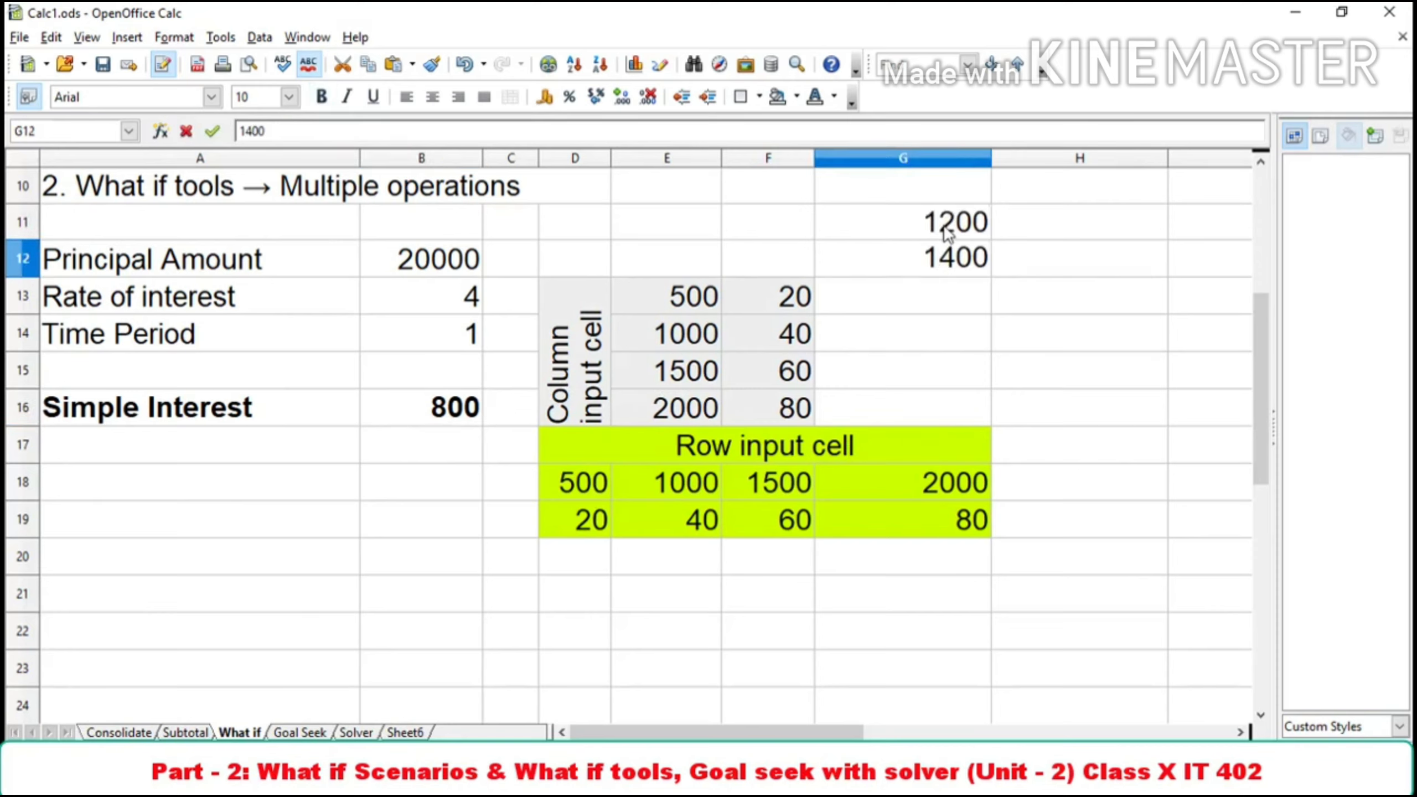
pyautogui.press('Return')
pyautogui.write('1600')
pyautogui.press('Return')
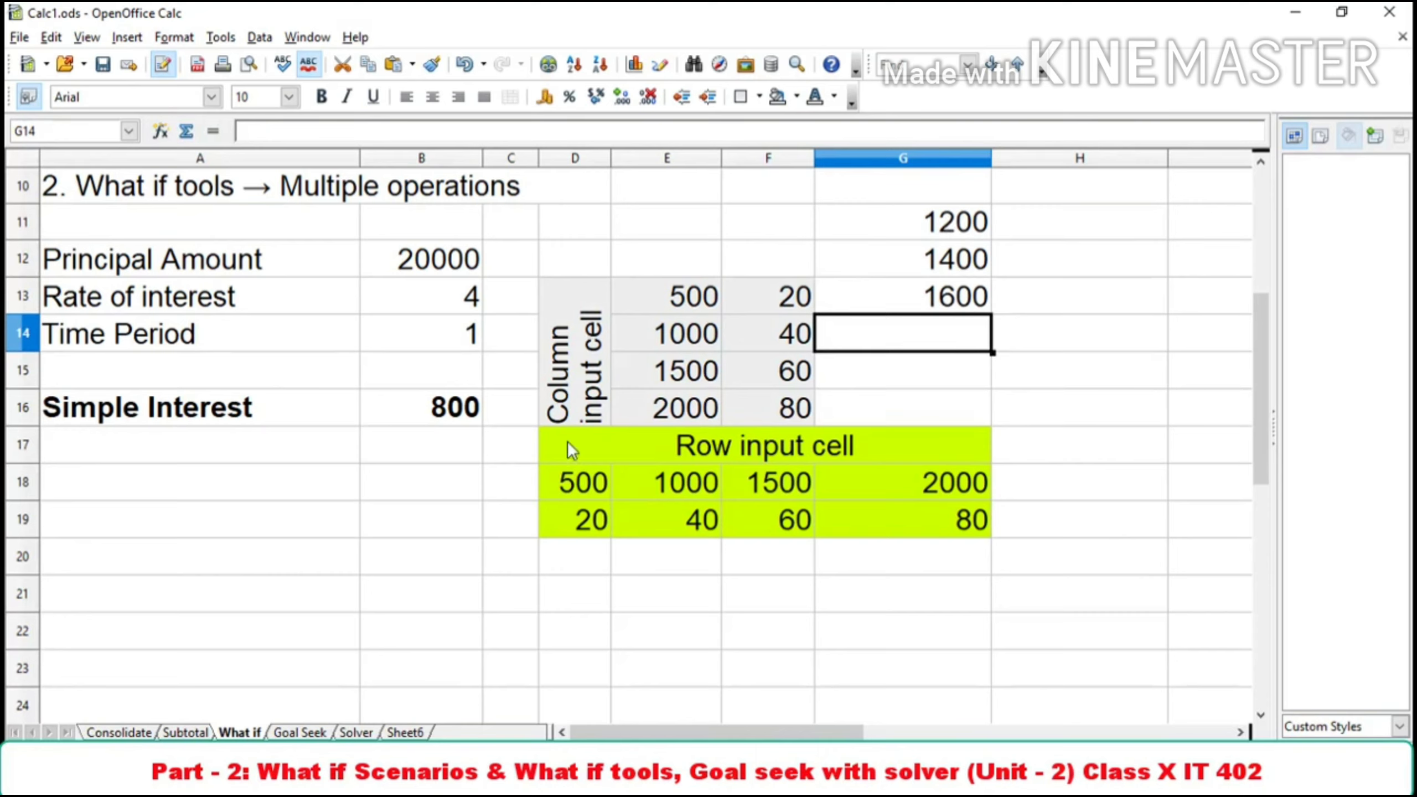
# Step: Review the first two principal amounts and their interest values in the existing column input example
pyautogui.click(692, 309)
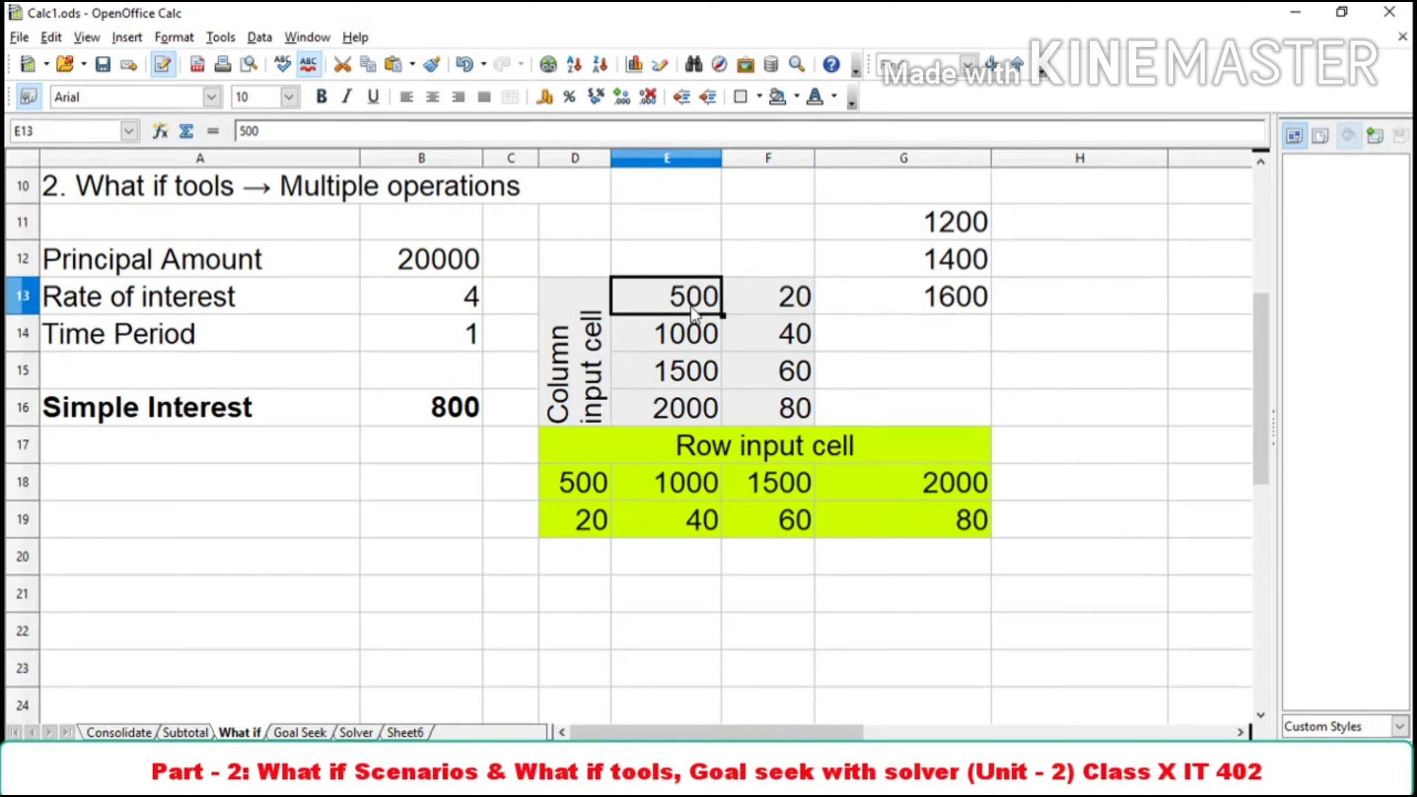
pyautogui.click(816, 313)
pyautogui.click(677, 338)
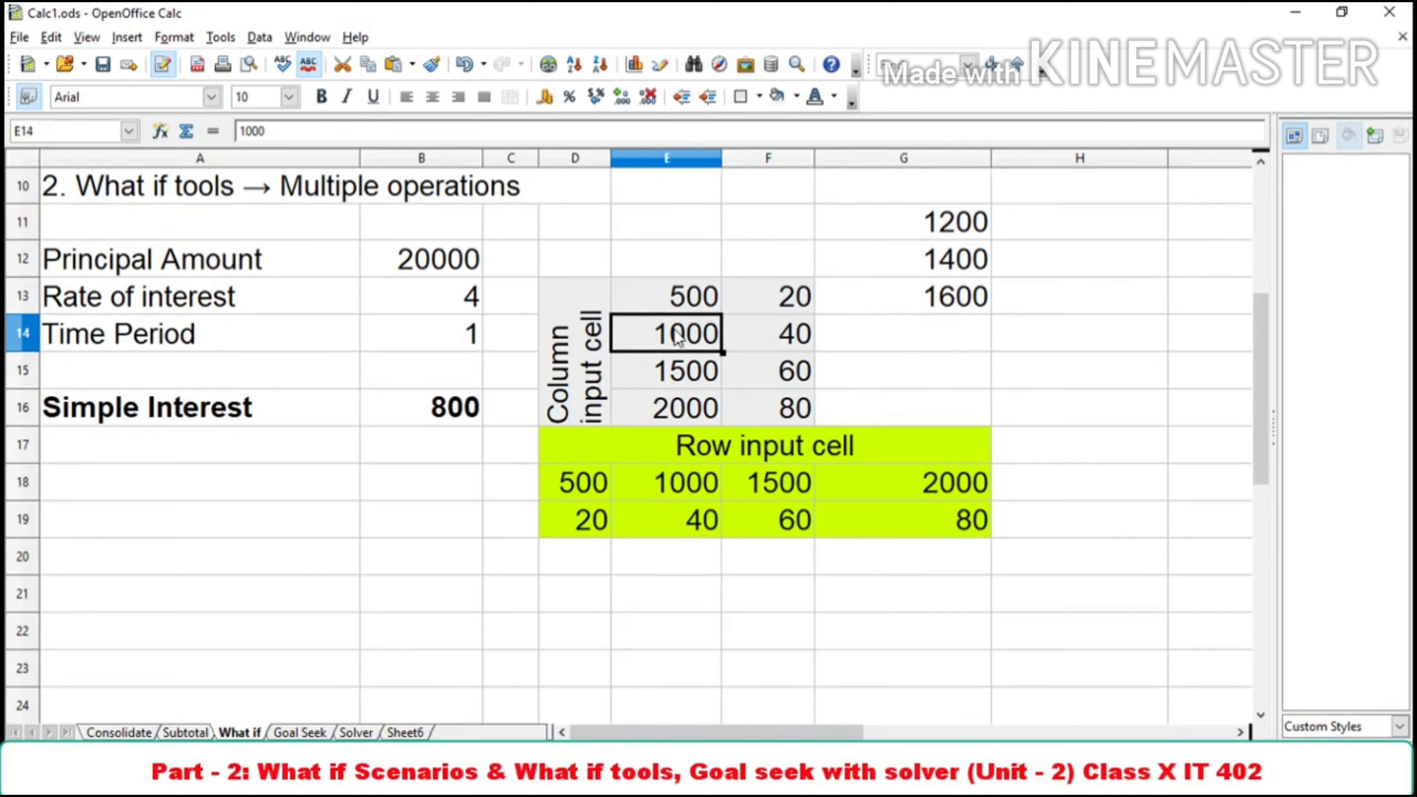
pyautogui.click(811, 333)
# Step: Run Multiple Operations on G11:H13 with formula cell B16 and column input cell B12, and inspect the first result
pyautogui.click(923, 225)
pyautogui.moveTo(930, 240); pyautogui.dragTo(1028, 308)
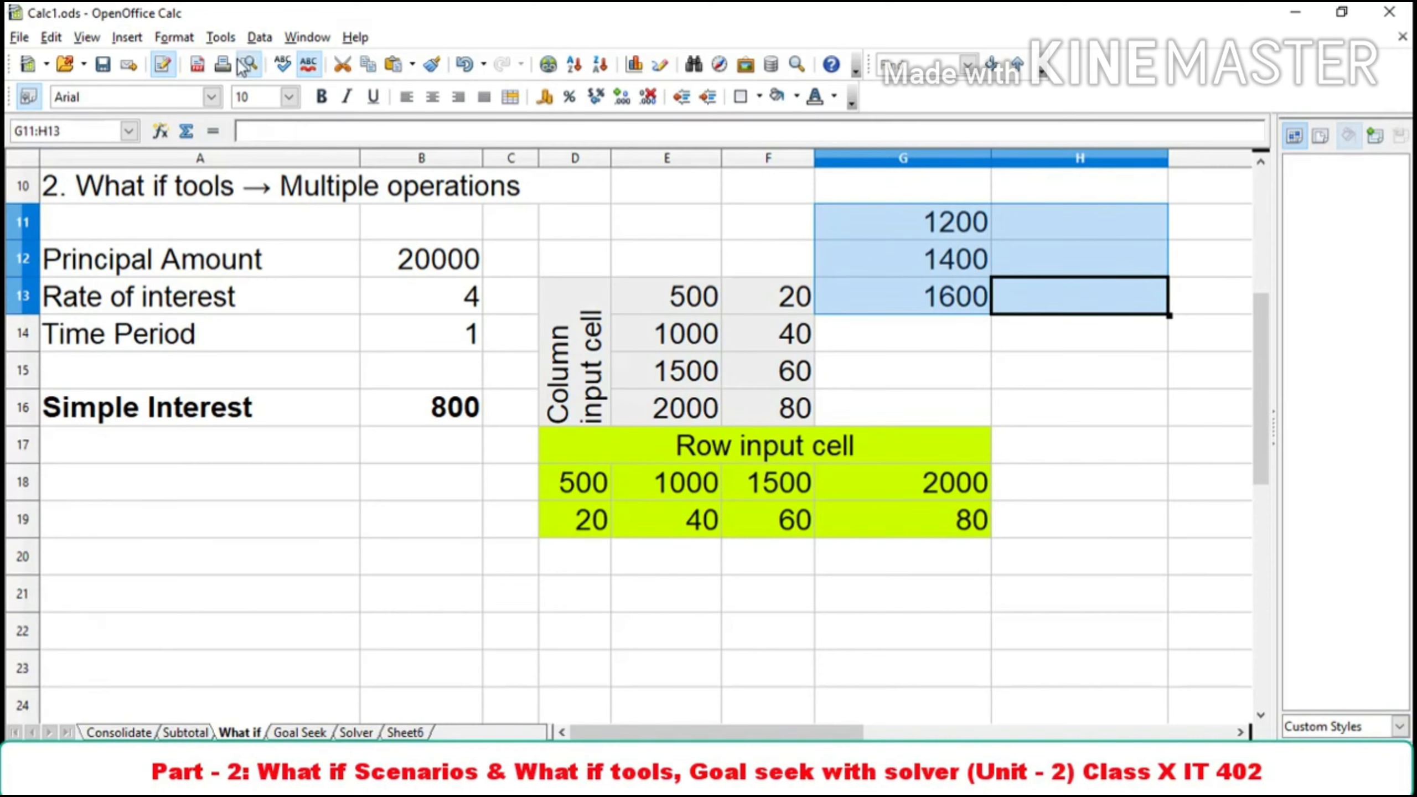
pyautogui.click(260, 39)
pyautogui.click(354, 198)
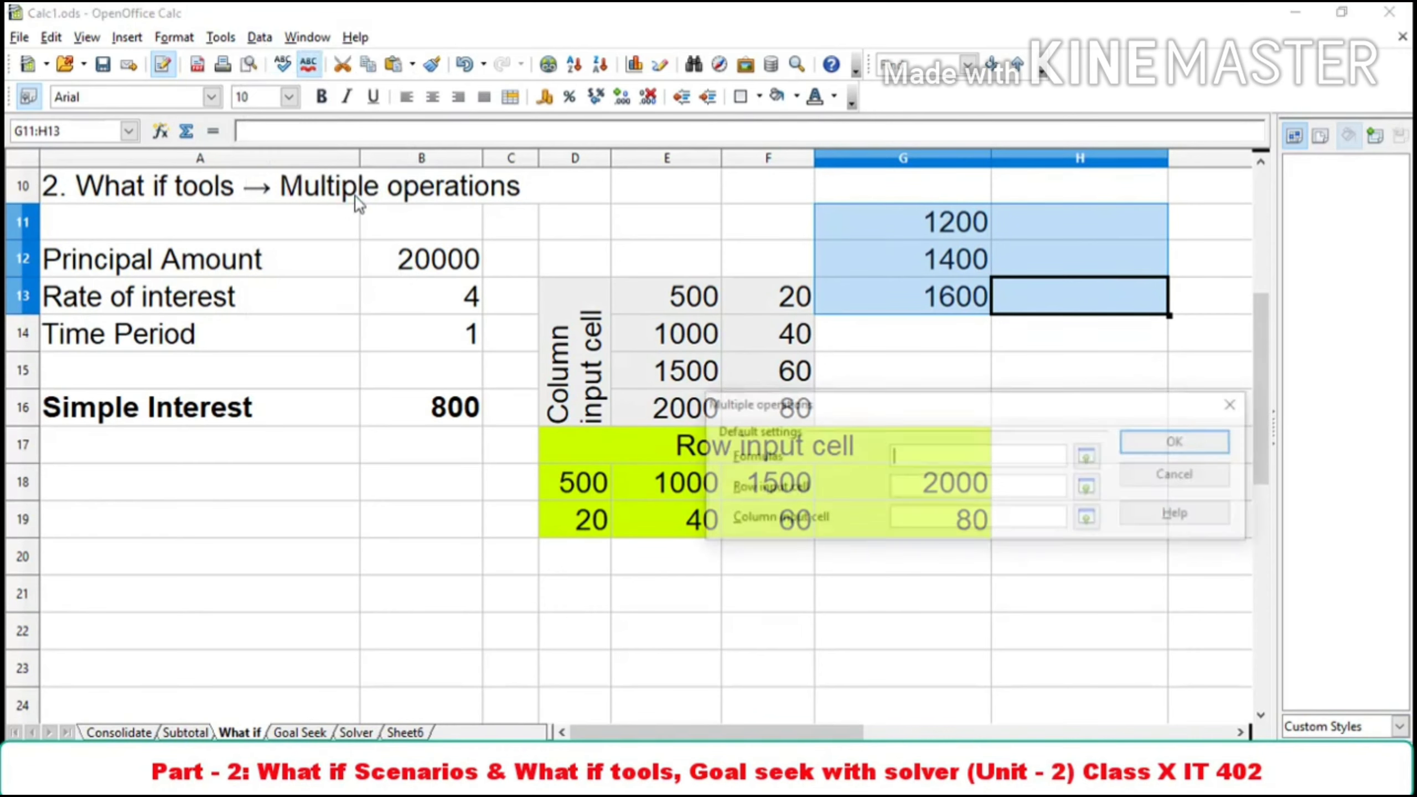
pyautogui.moveTo(853, 409); pyautogui.dragTo(766, 396)
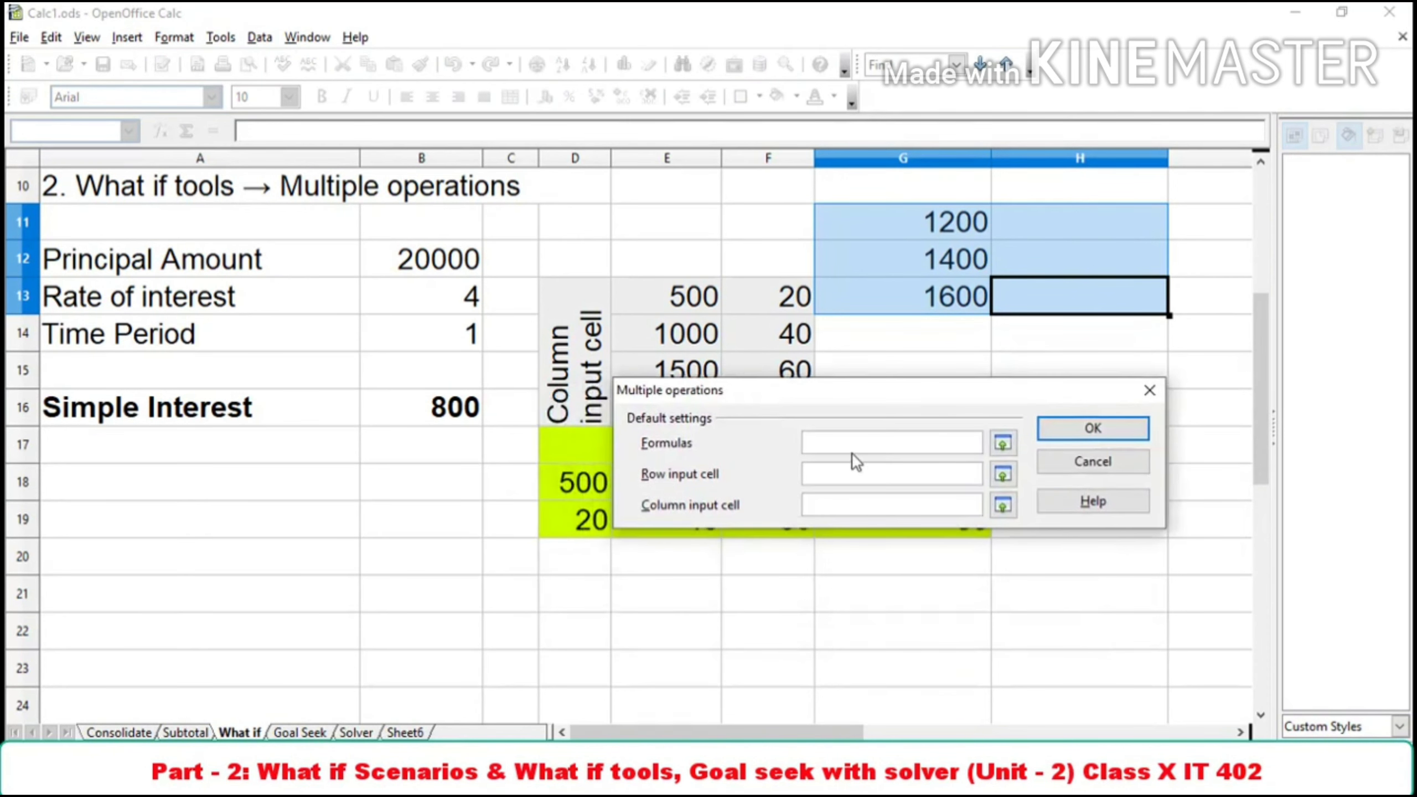
pyautogui.click(440, 421)
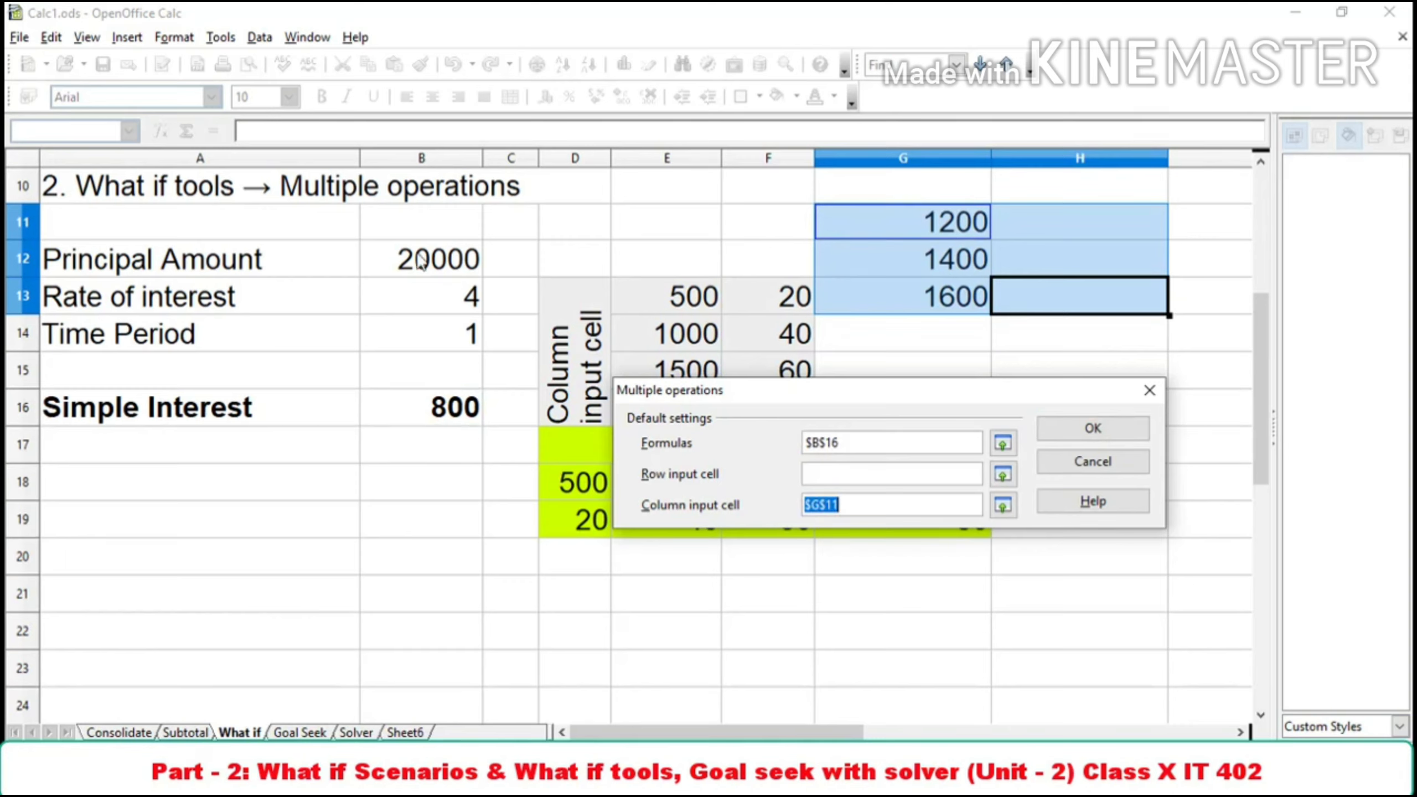
pyautogui.click(452, 275)
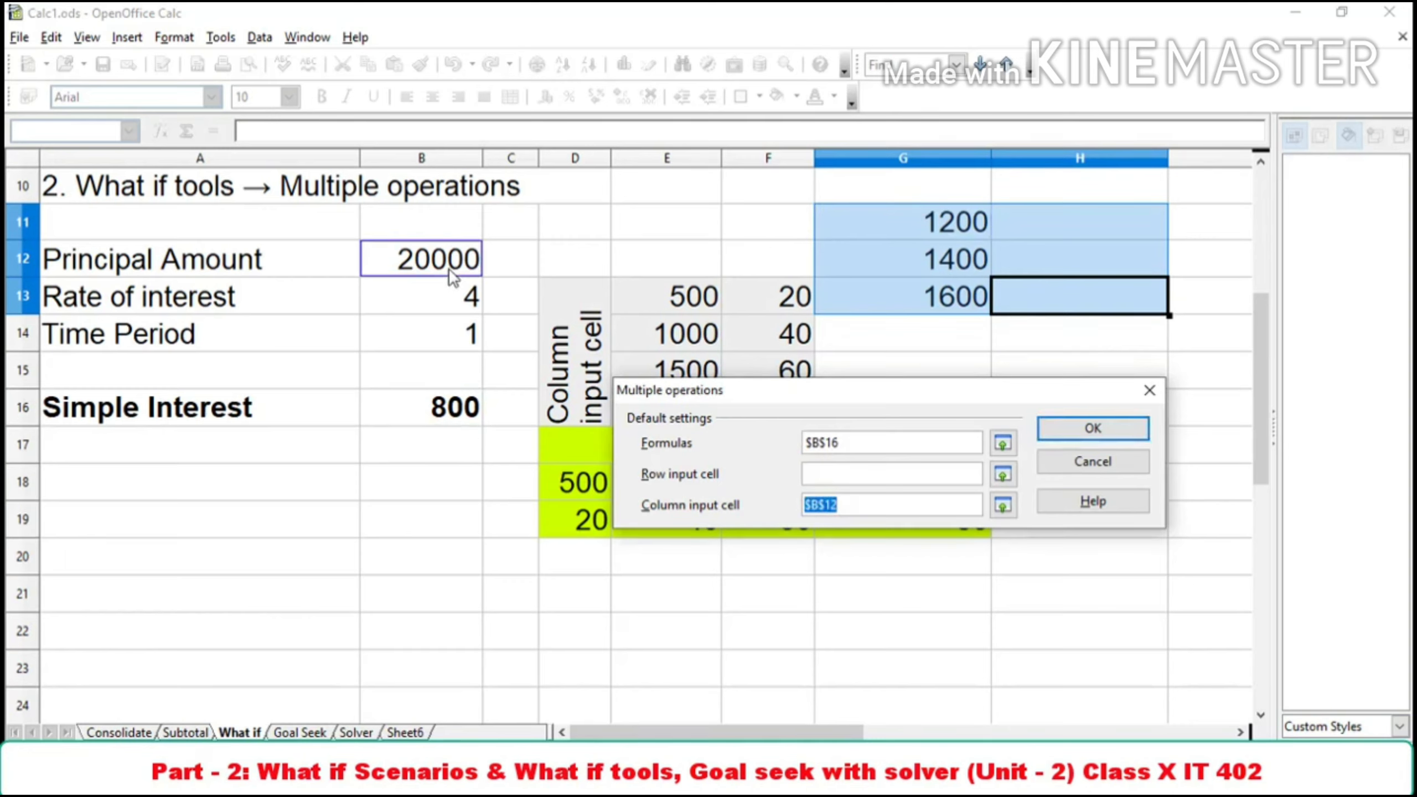
pyautogui.click(1092, 428)
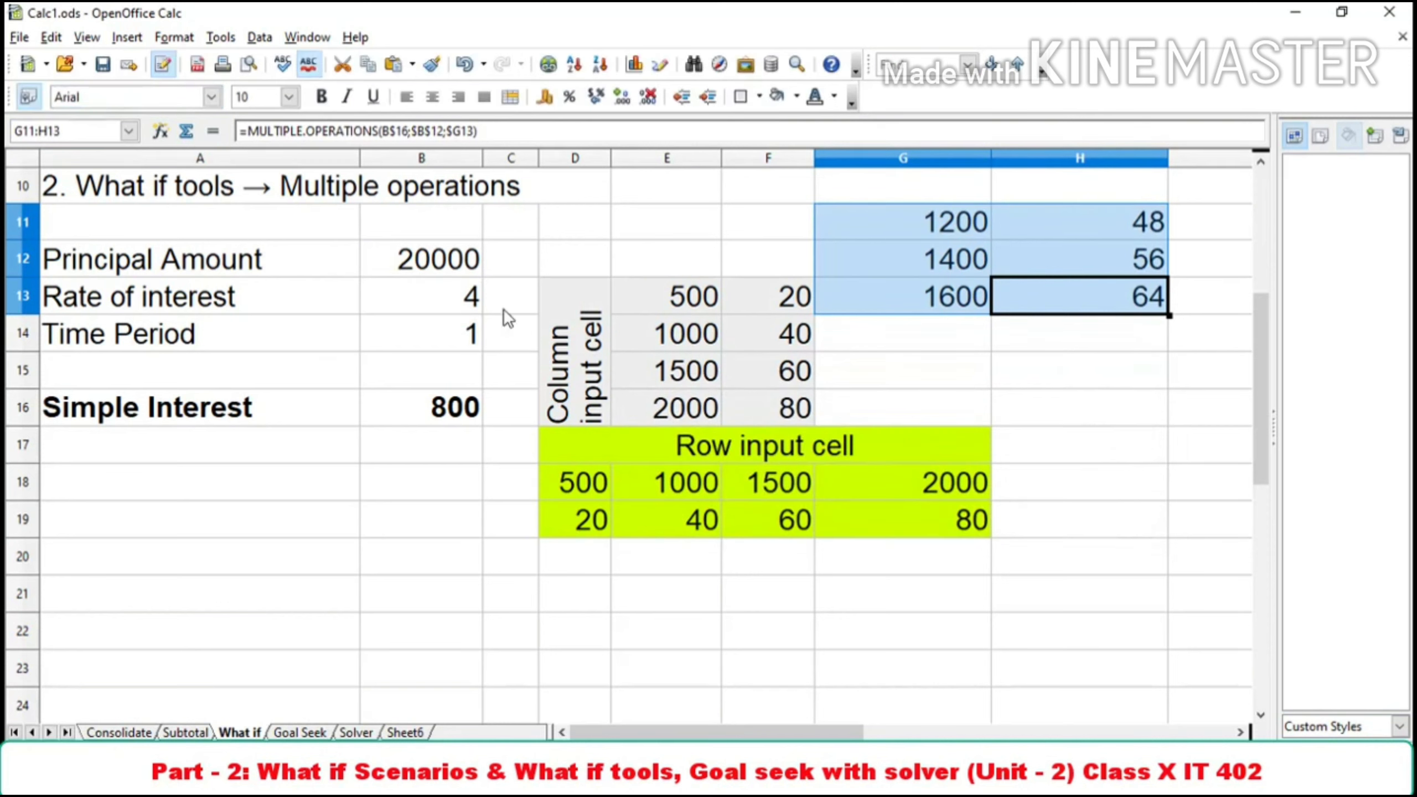
pyautogui.click(937, 226)
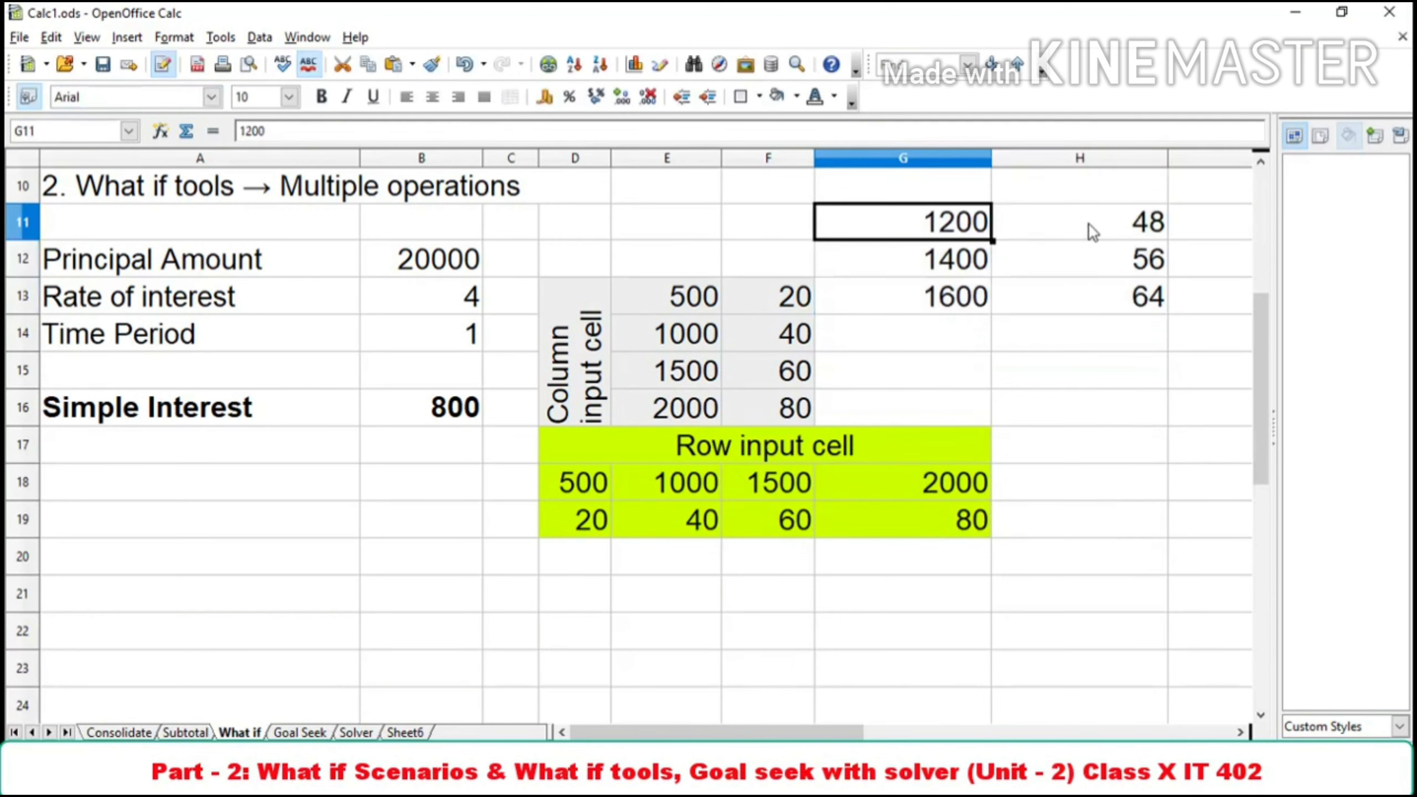
pyautogui.click(1146, 227)
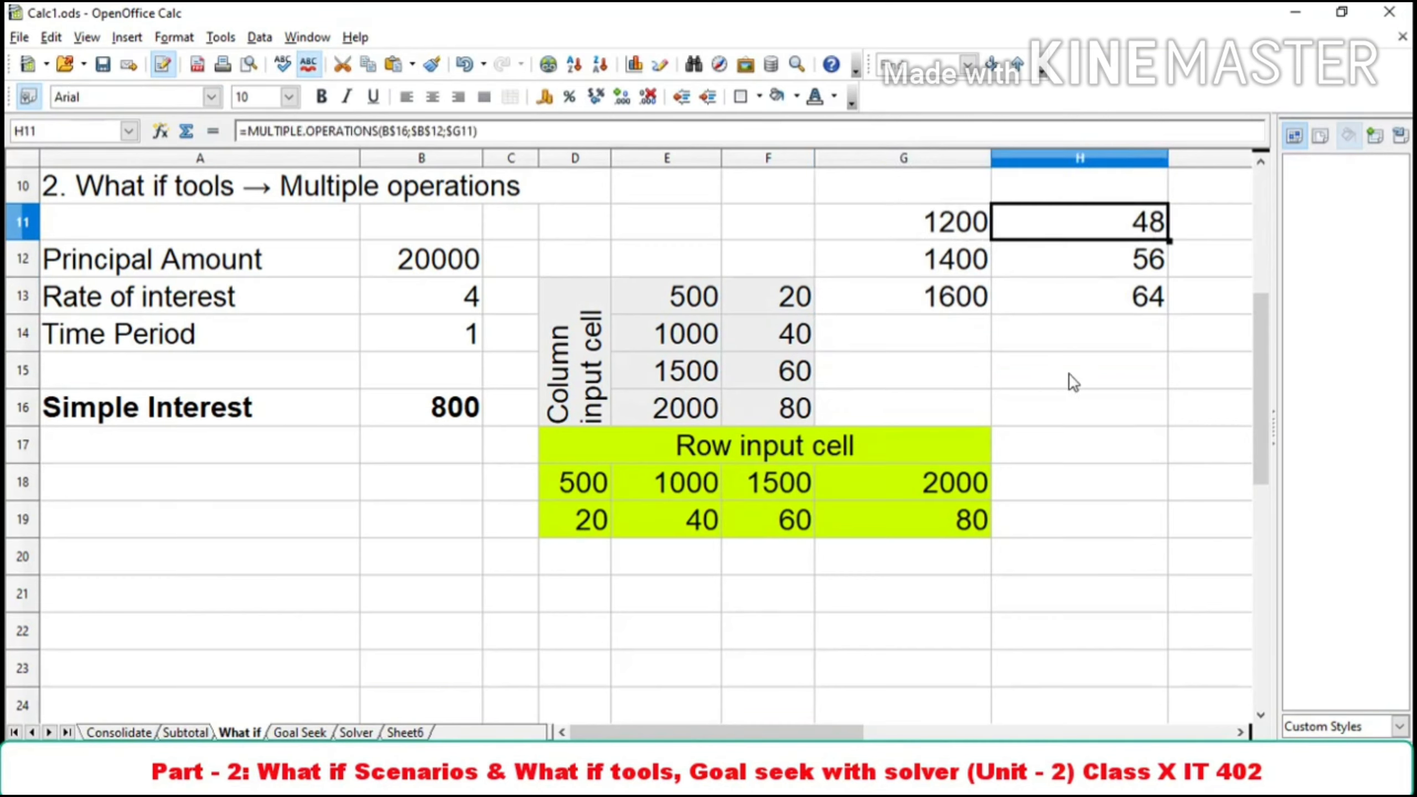
# Step: Enter the principal amounts 1200, 1400, 1600 and 1800 across cells D21 to G21
pyautogui.click(597, 595)
pyautogui.write('1200')
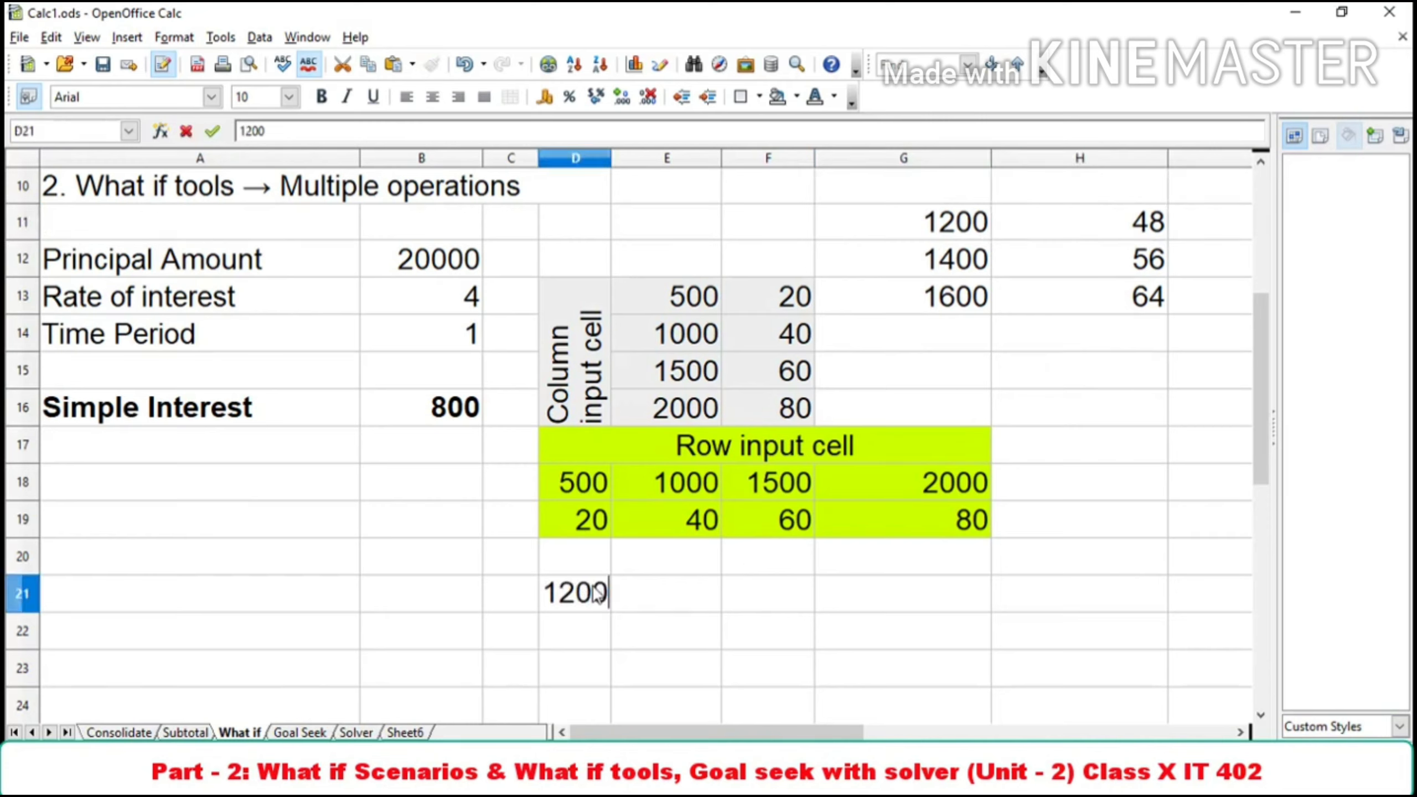
pyautogui.press('Tab')
pyautogui.write('1400')
pyautogui.press('Tab')
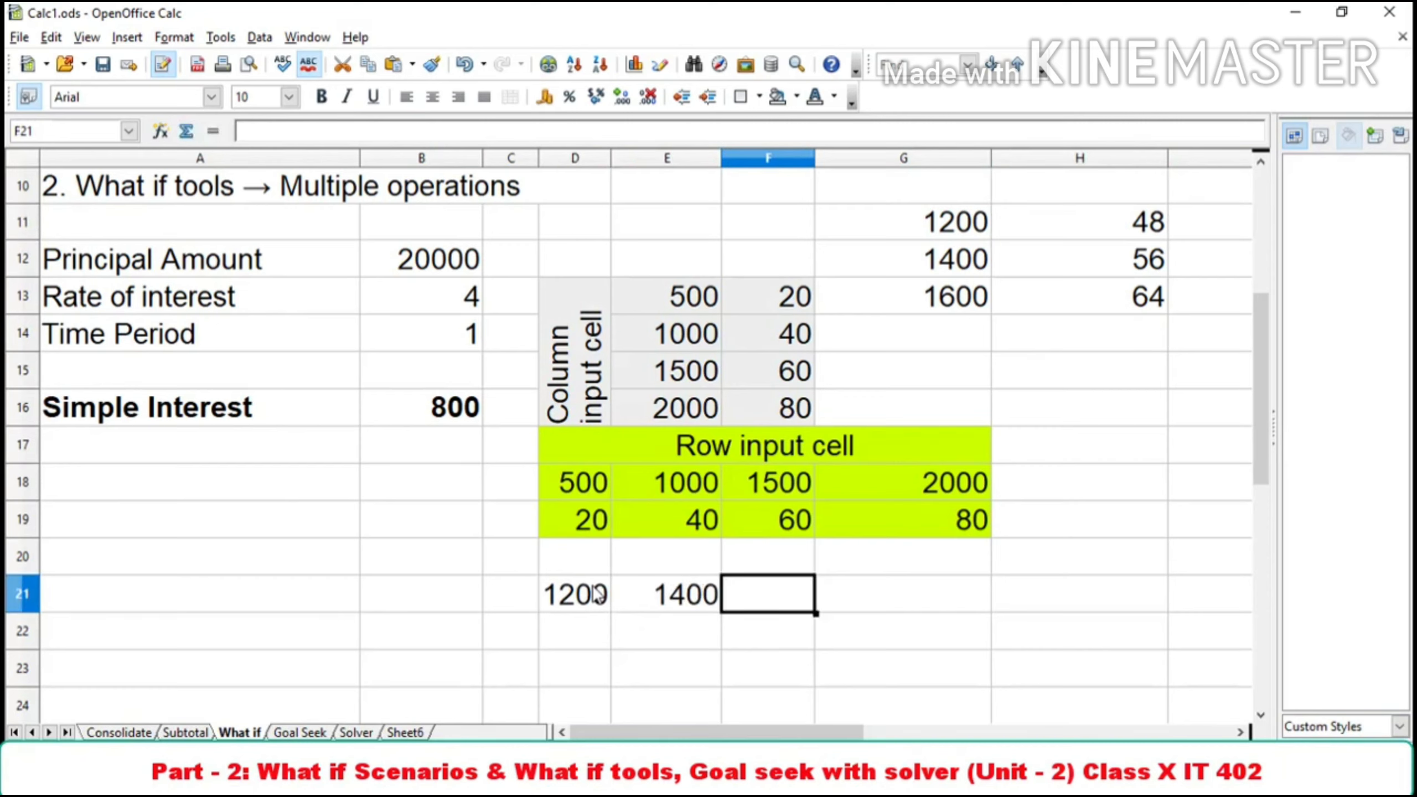
pyautogui.write('1600')
pyautogui.press('Tab')
pyautogui.write('1800')
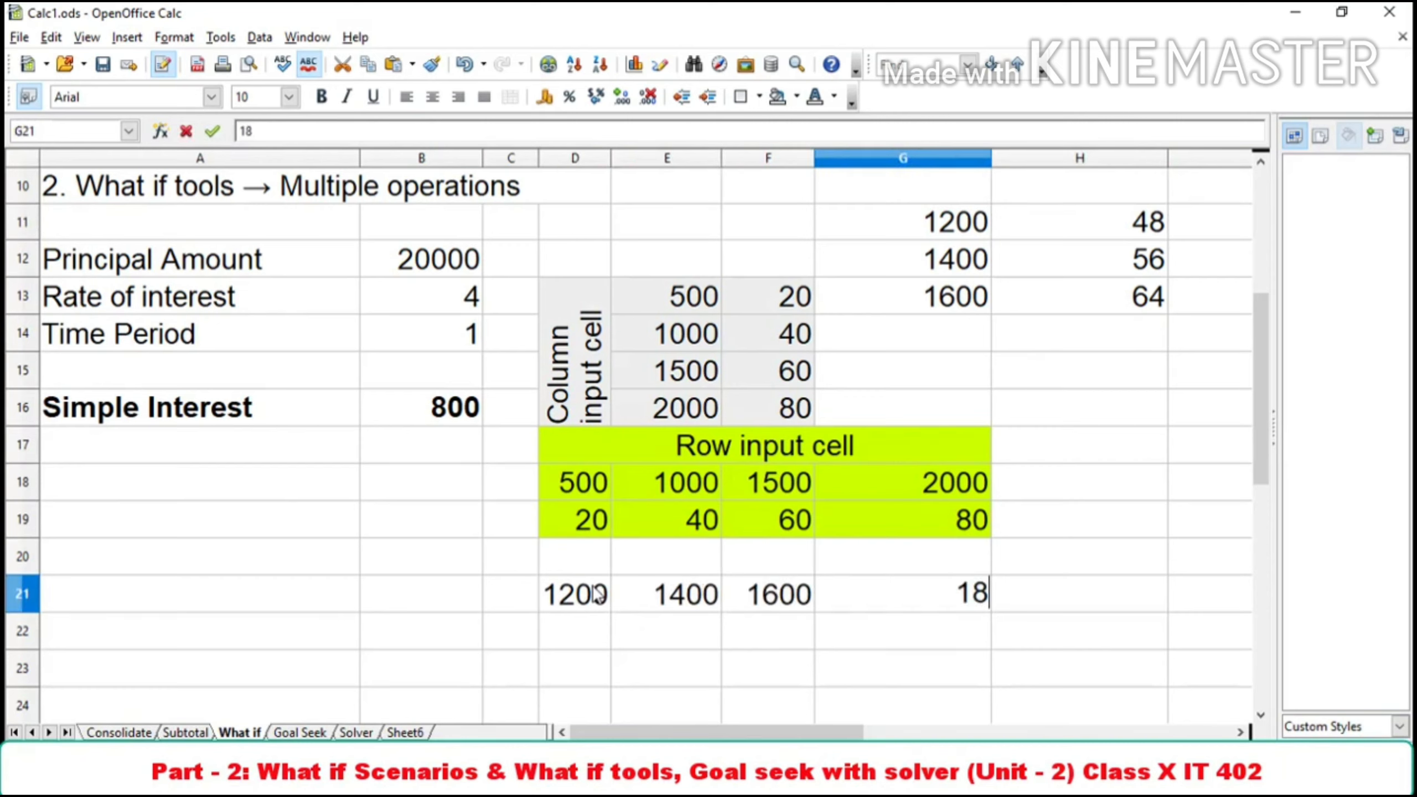
pyautogui.press('Return')
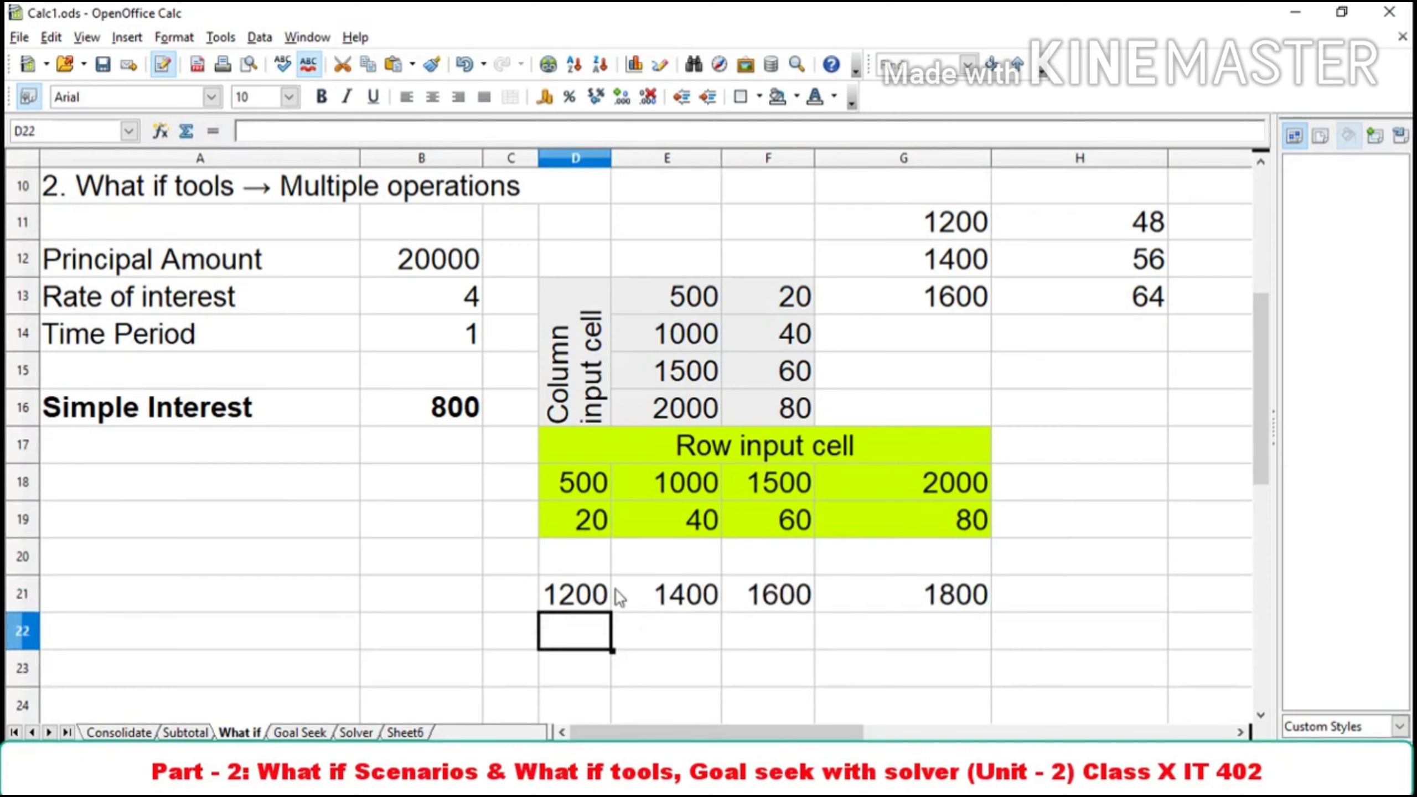
# Step: Run Multiple Operations on D21:G22 with formula cell B16 and row input cell B12
pyautogui.click(599, 608)
pyautogui.moveTo(603, 613); pyautogui.dragTo(968, 639)
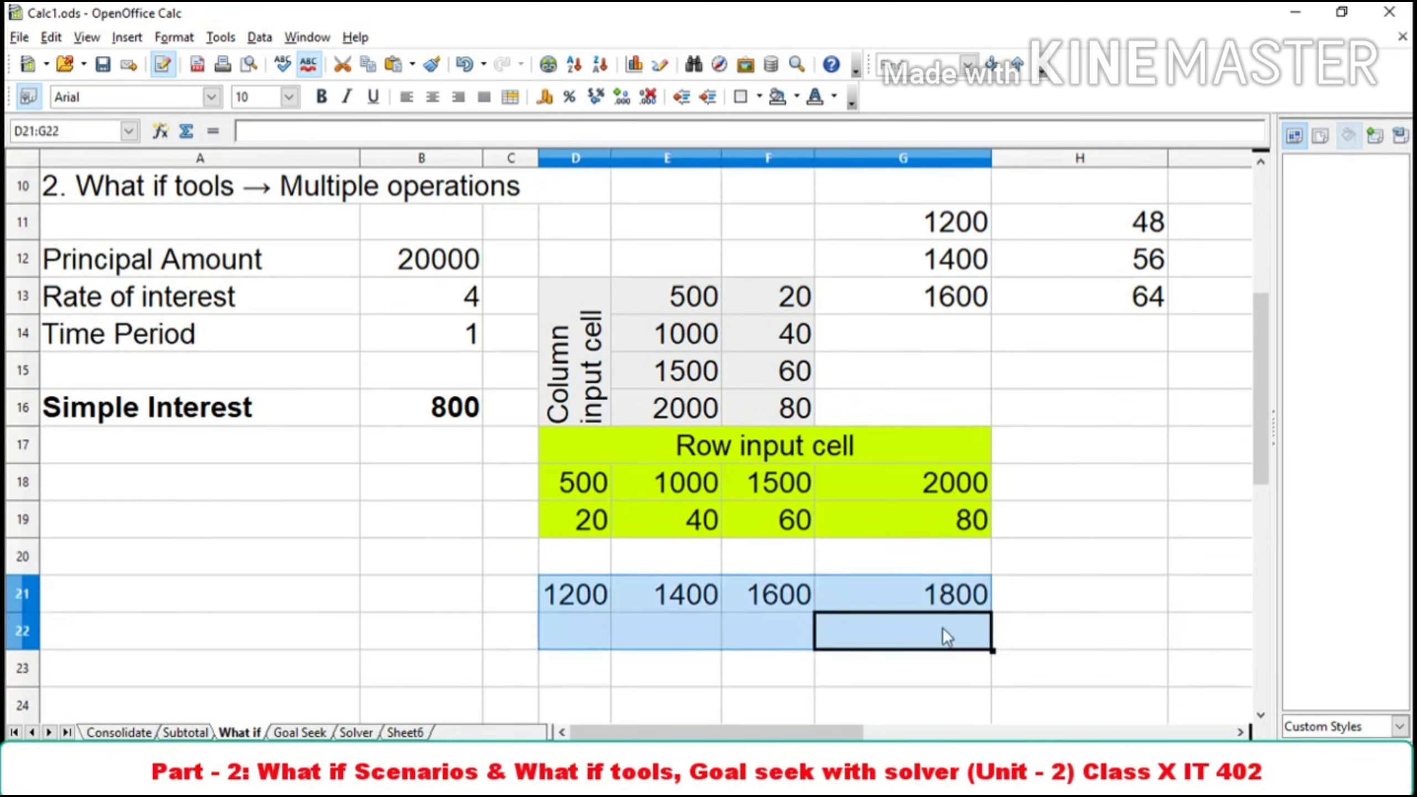
pyautogui.click(259, 37)
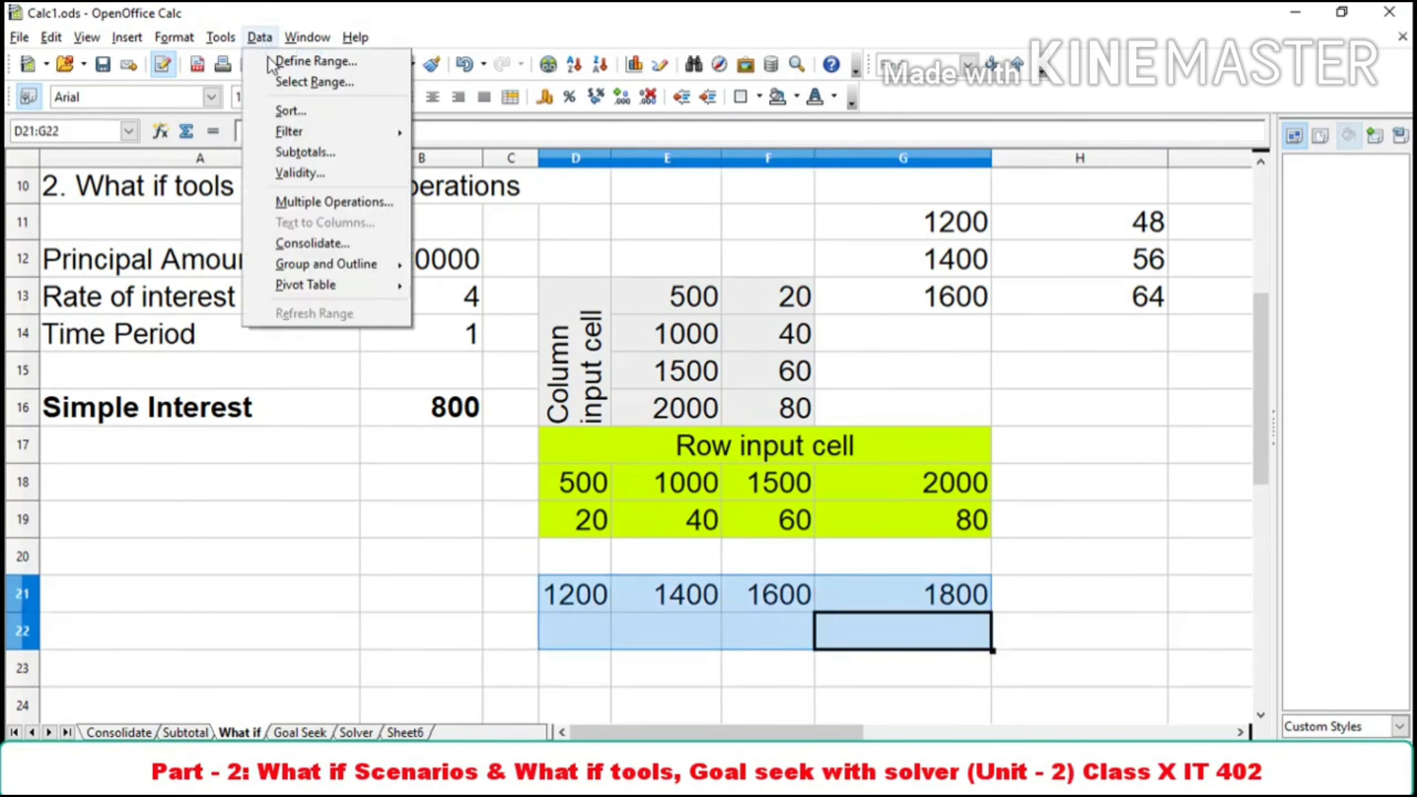
pyautogui.click(318, 206)
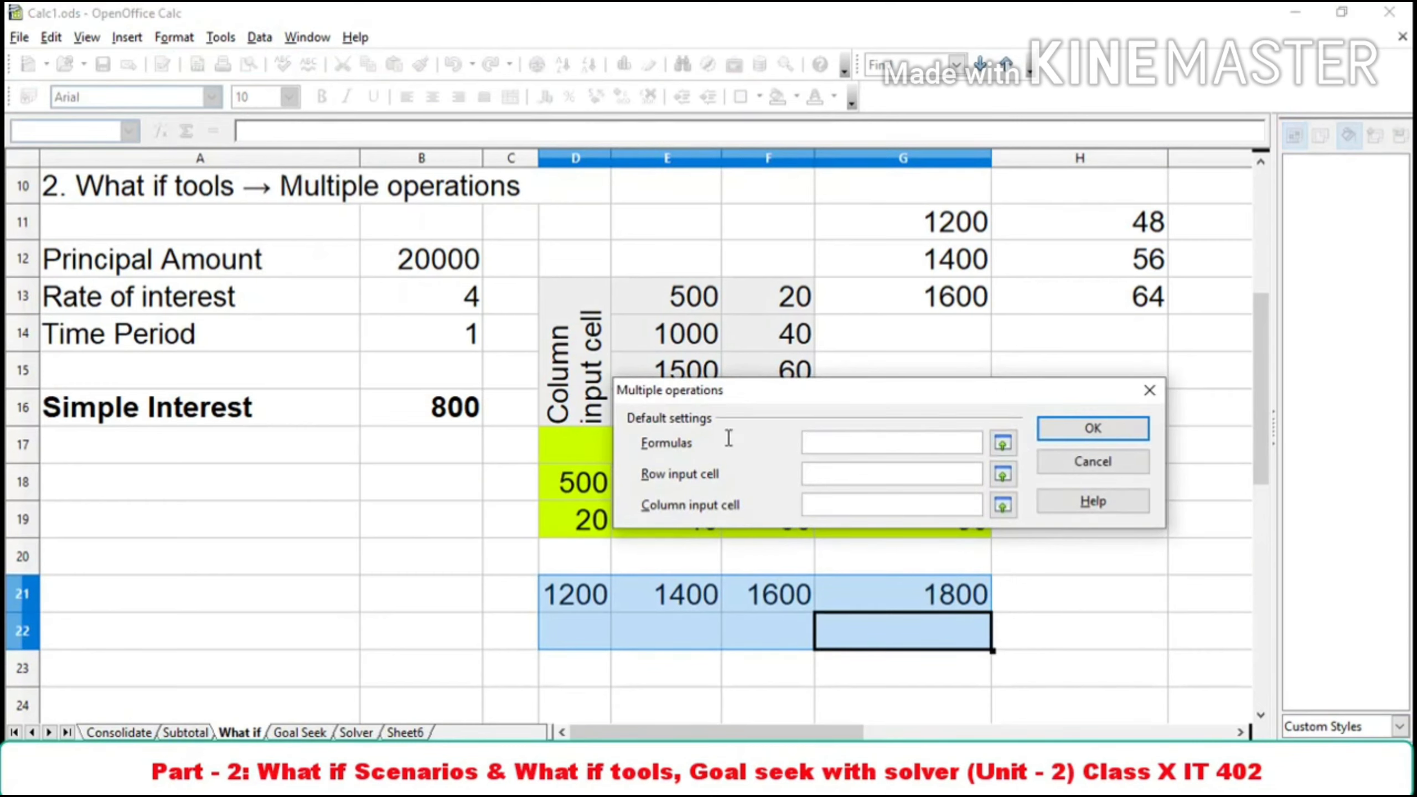
pyautogui.click(413, 414)
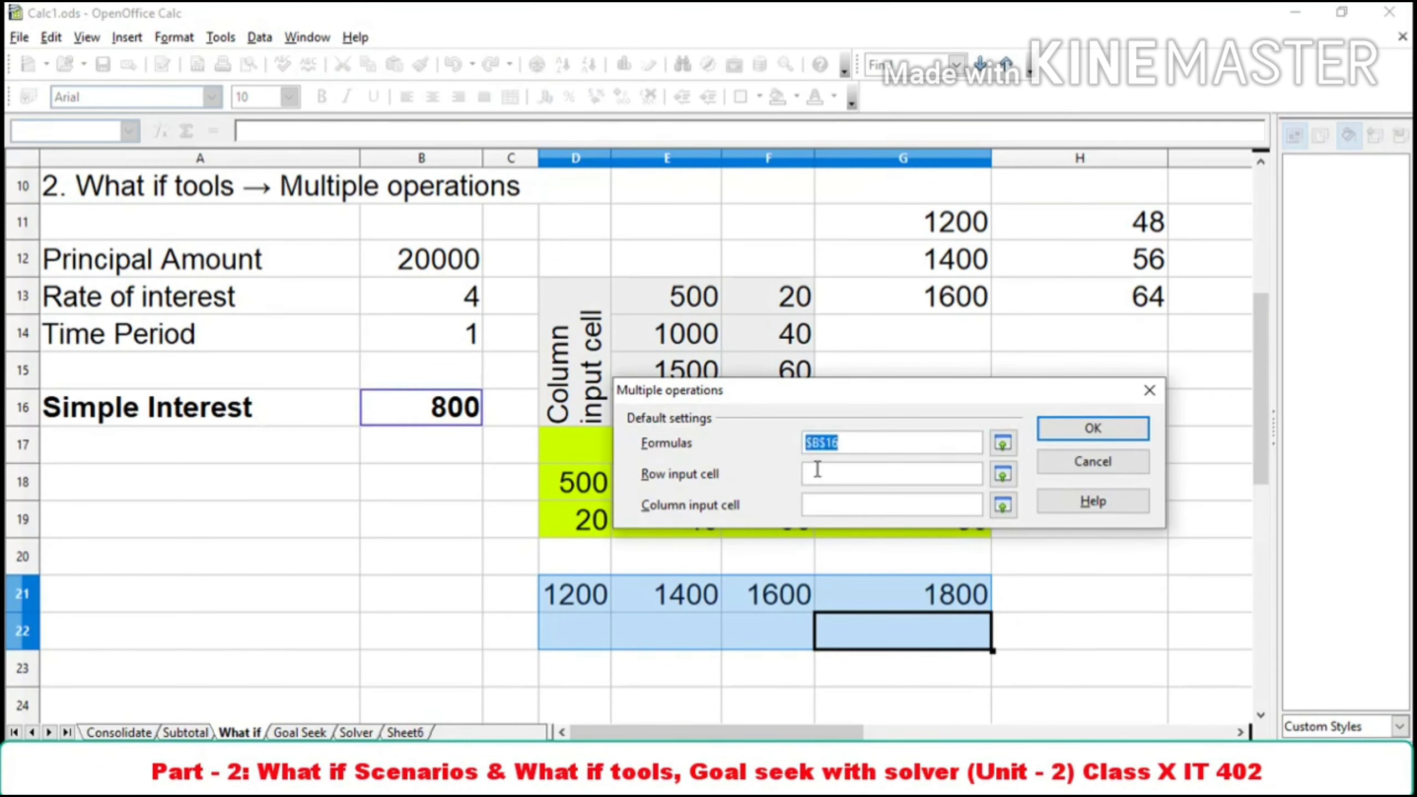
pyautogui.click(1003, 474)
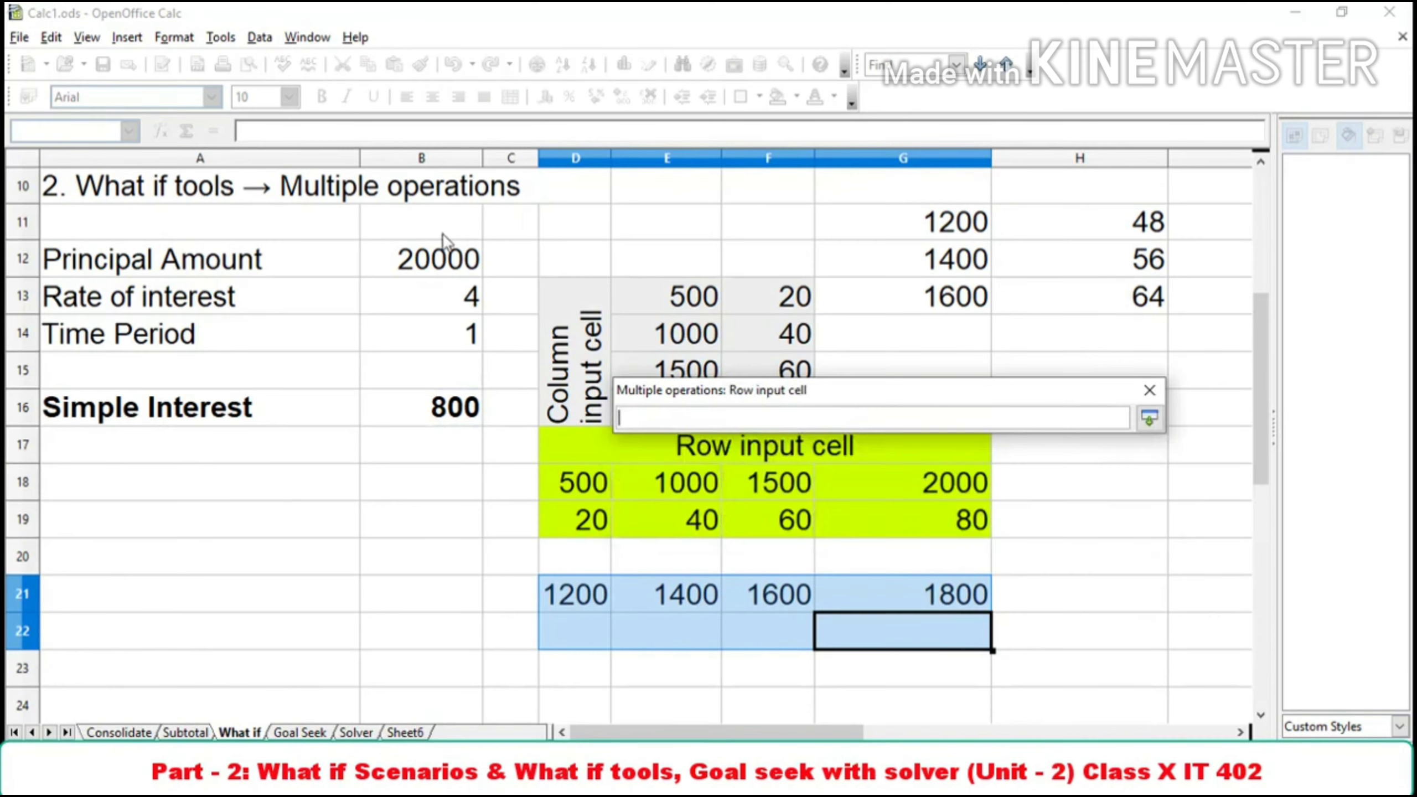
pyautogui.click(437, 261)
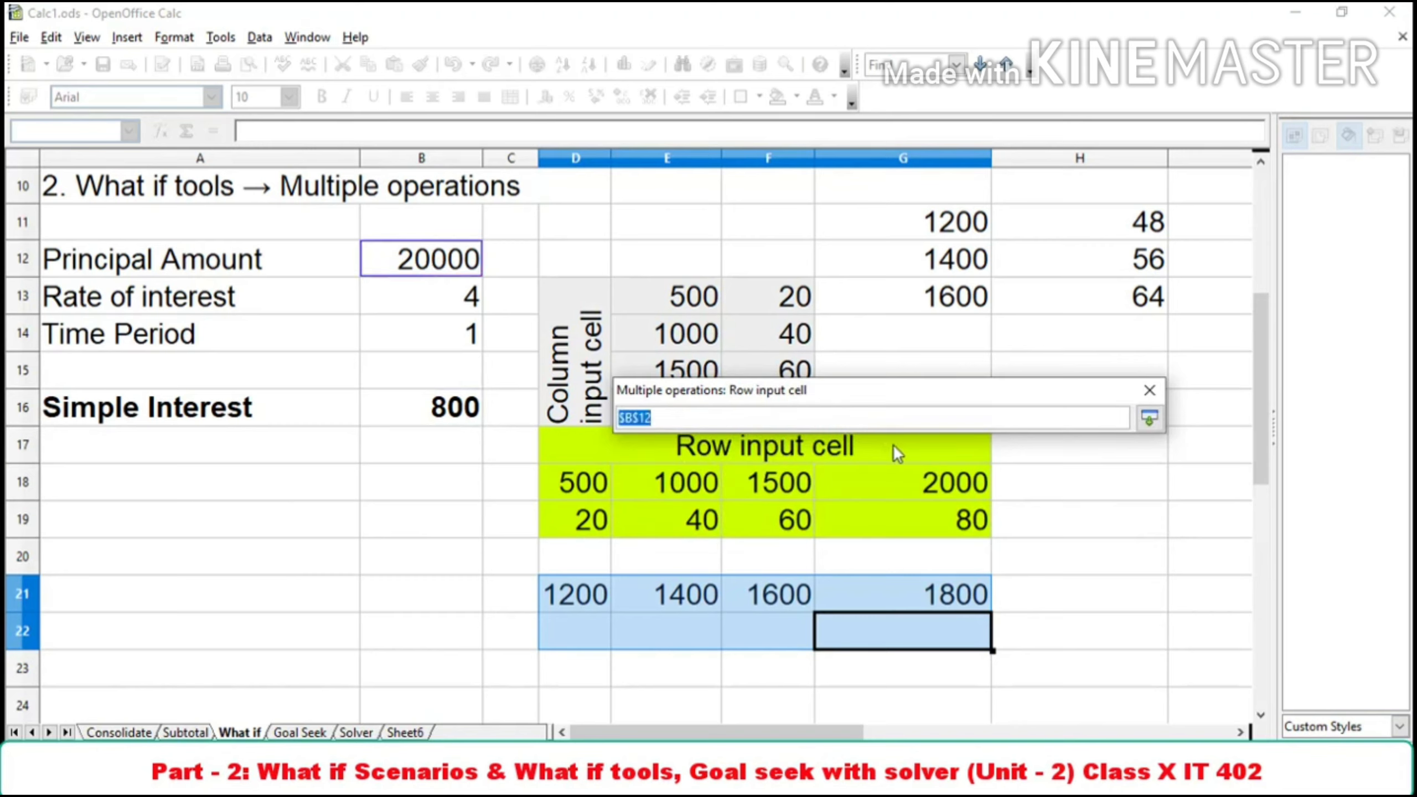
pyautogui.click(1148, 418)
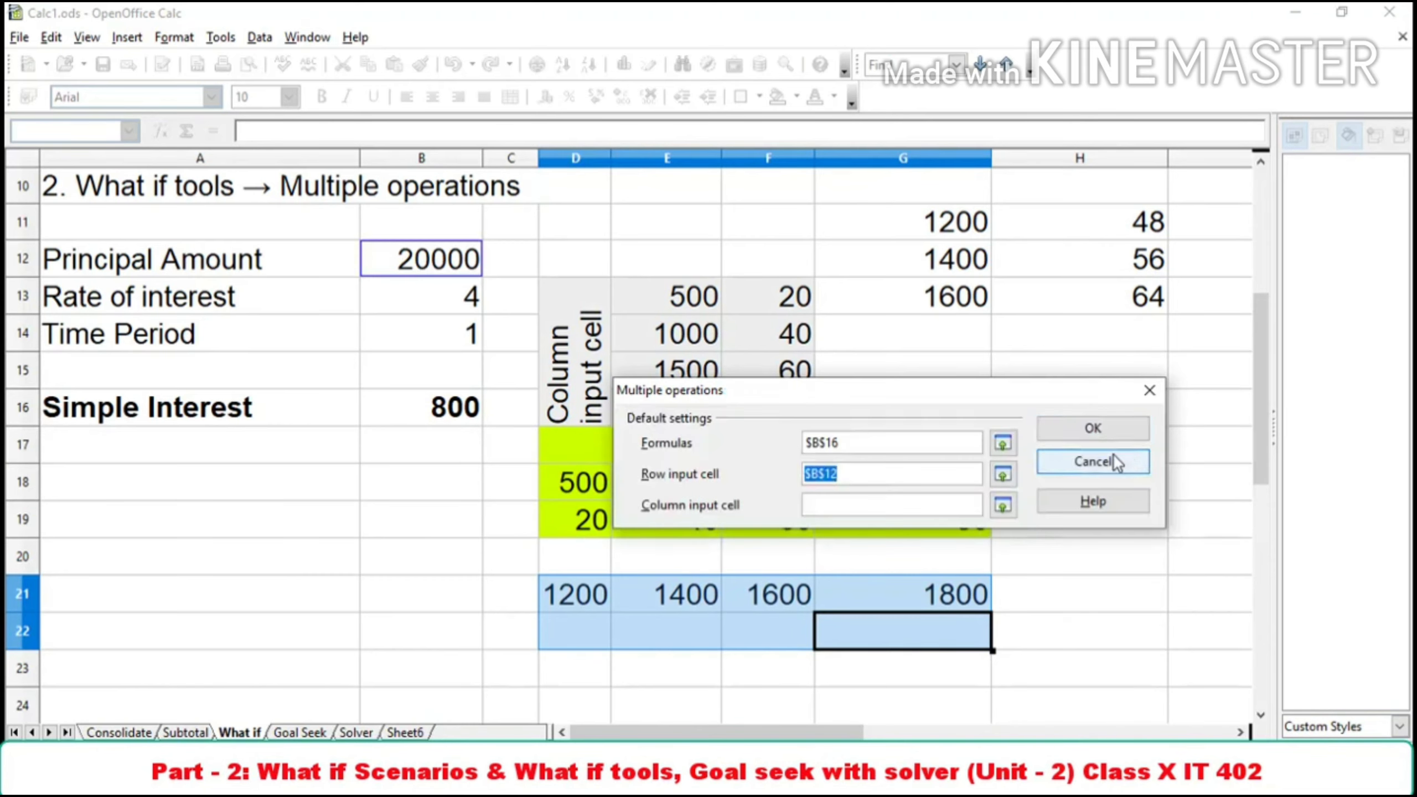
pyautogui.click(1106, 428)
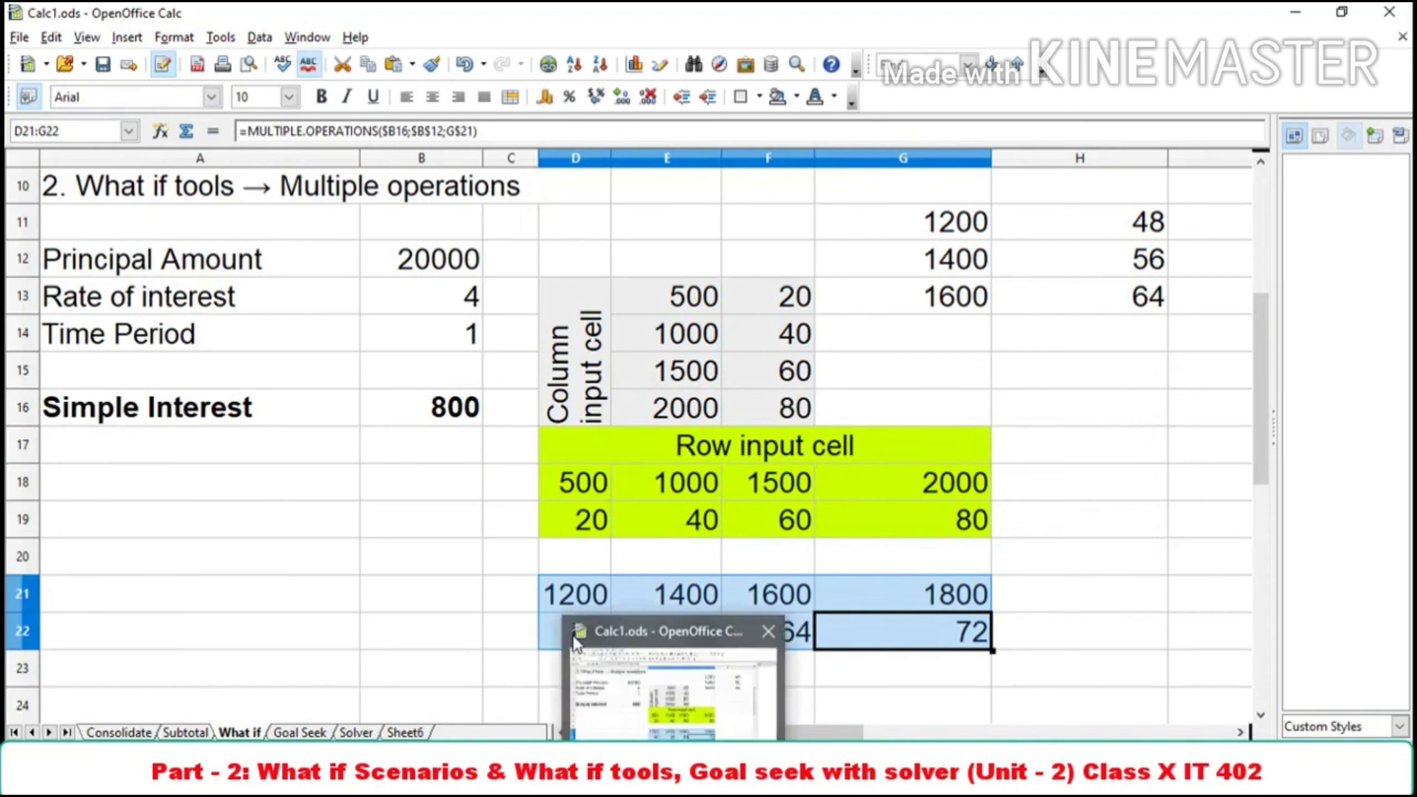
# Step: Review the interest results in row 22 and H11:H13, and return to the Scenarios section
pyautogui.click(495, 607)
pyautogui.click(584, 663)
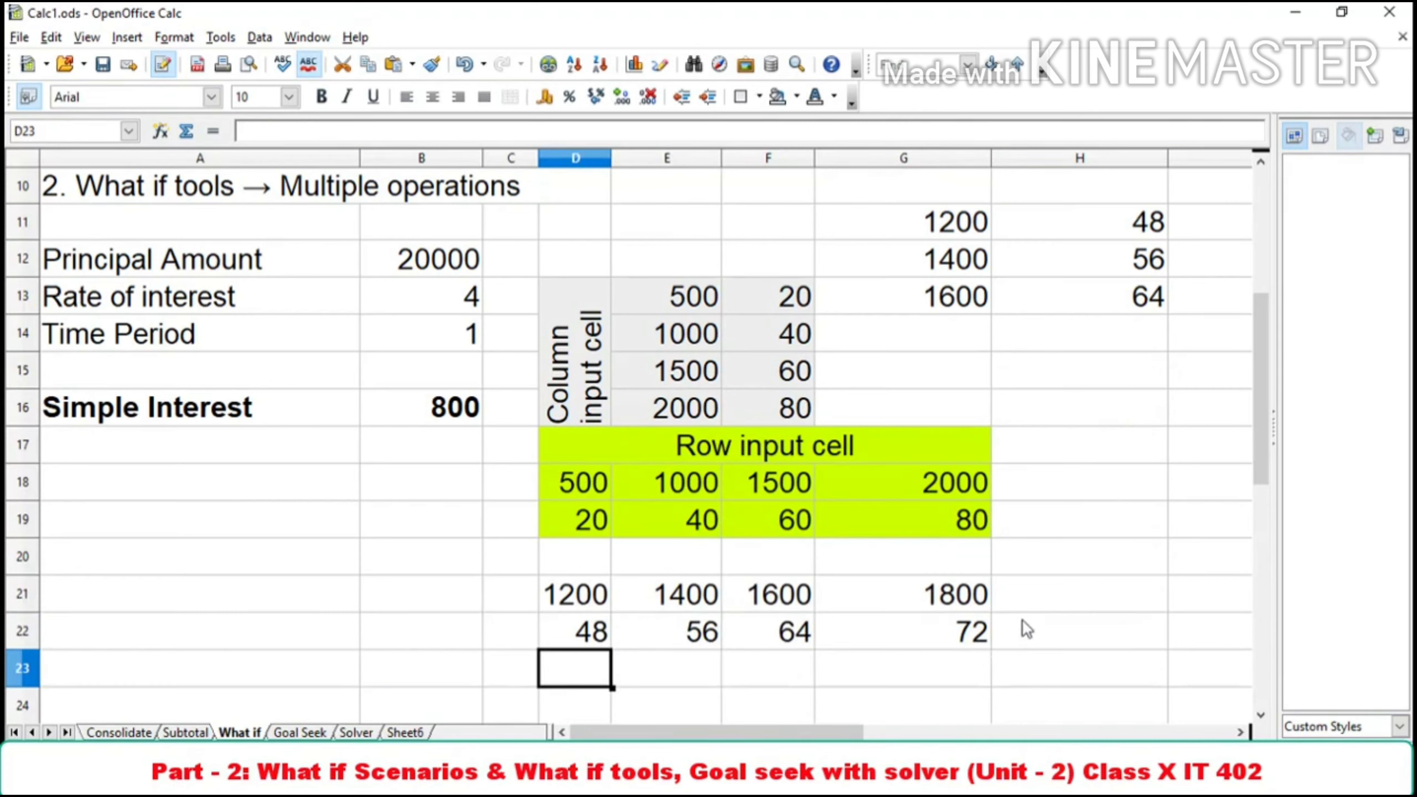
pyautogui.moveTo(1140, 193); pyautogui.dragTo(1145, 307)
pyautogui.click(1074, 338)
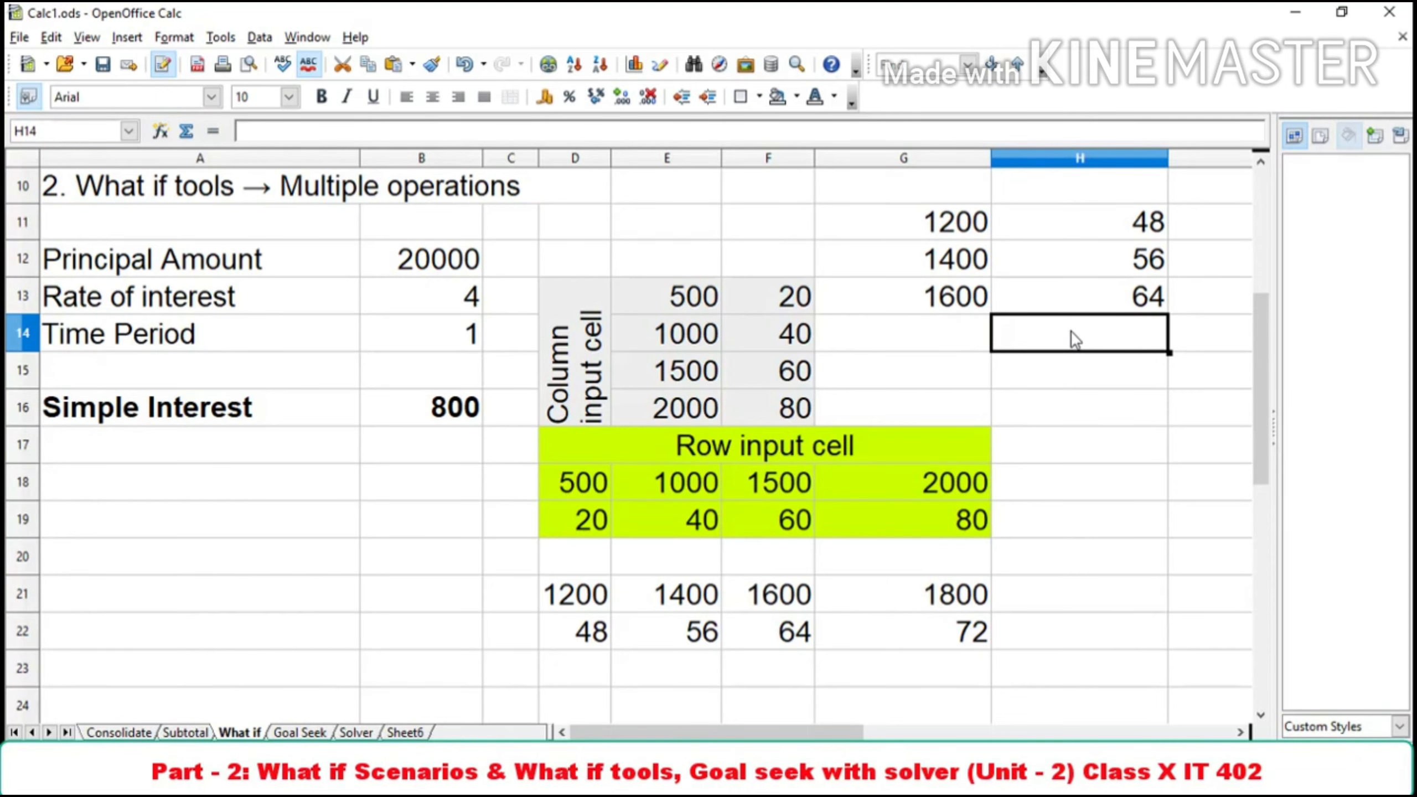
pyautogui.scroll(3, 935, 343)
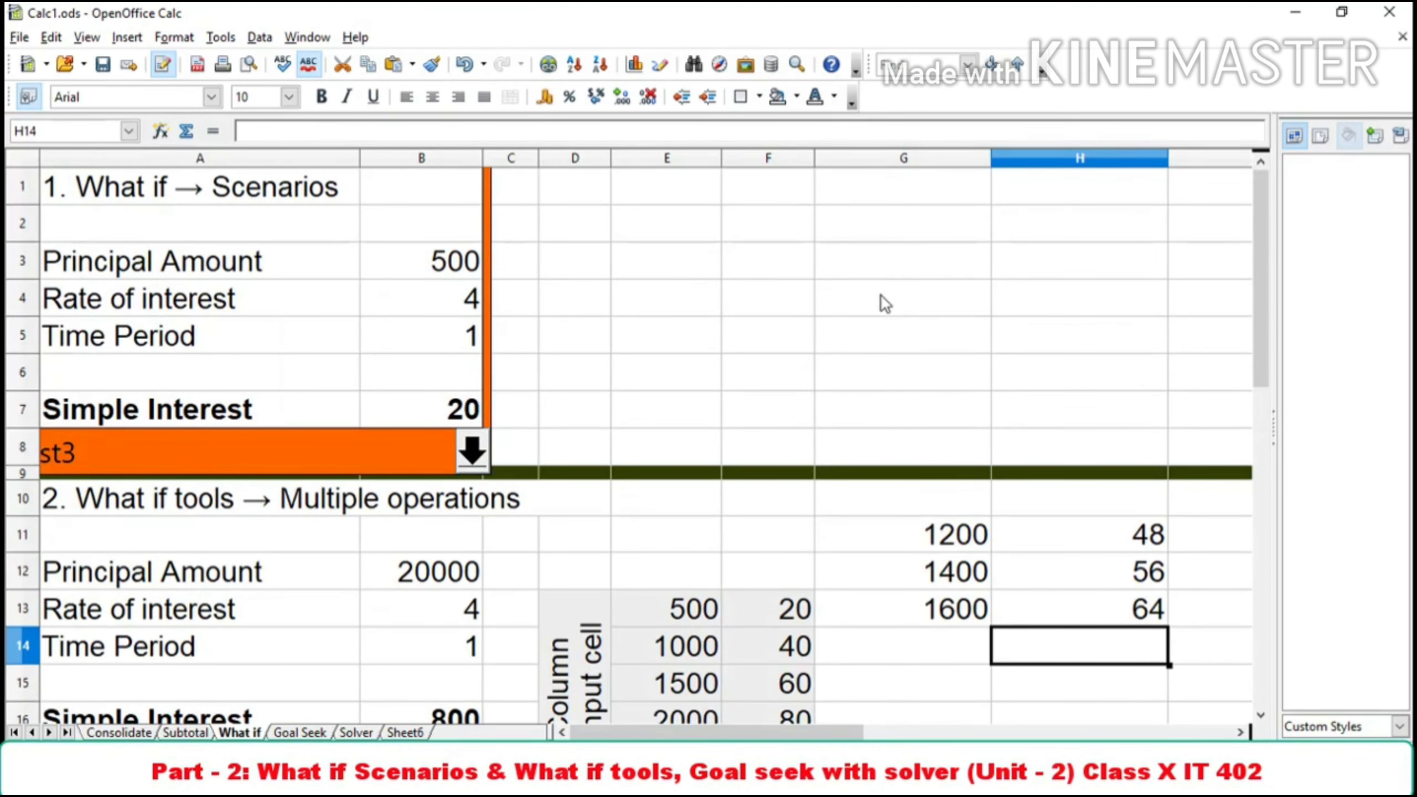
# Step: On the Goal Seek sheet, run Goal Seek with formula cell B5, target value 500 and variable cell B1, and insert the result
pyautogui.click(312, 732)
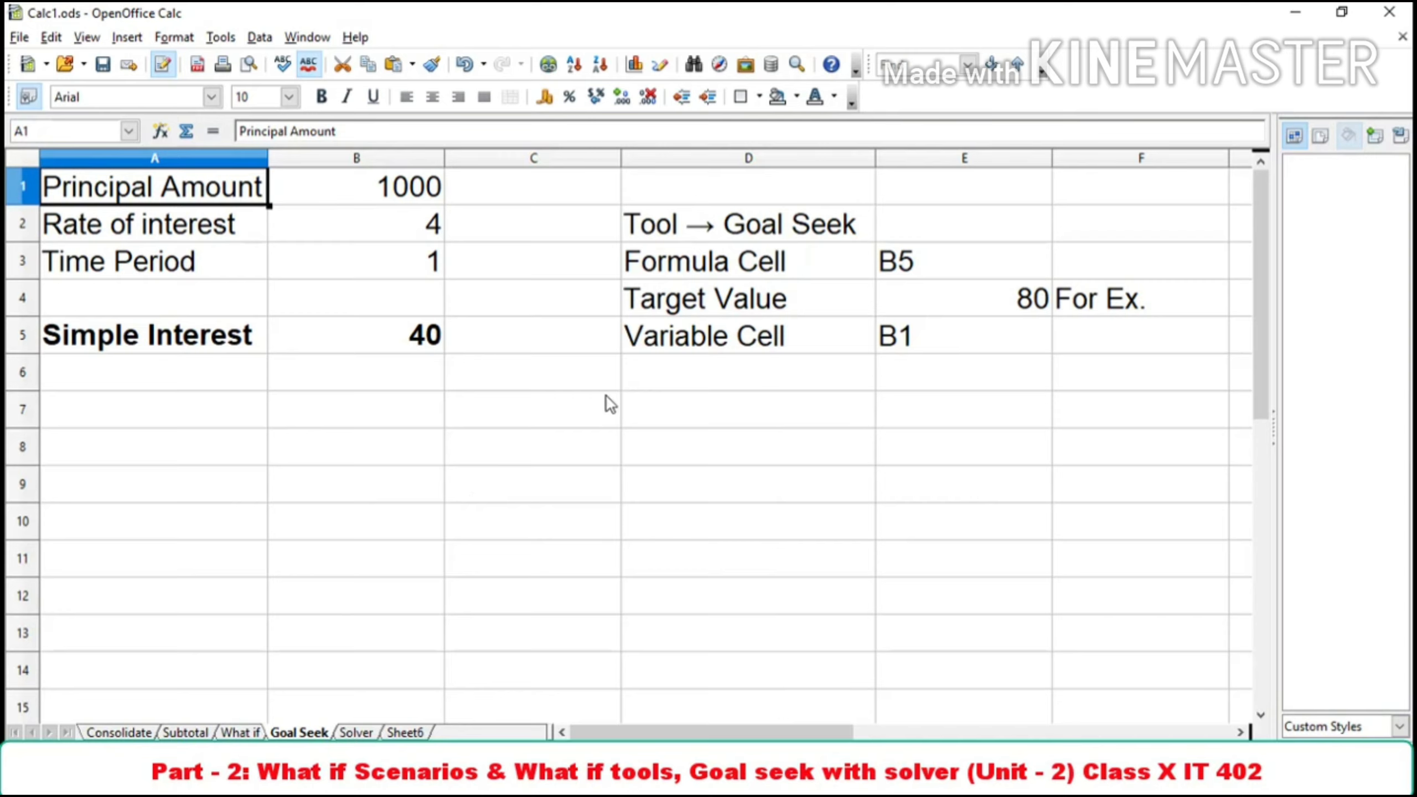
pyautogui.click(378, 347)
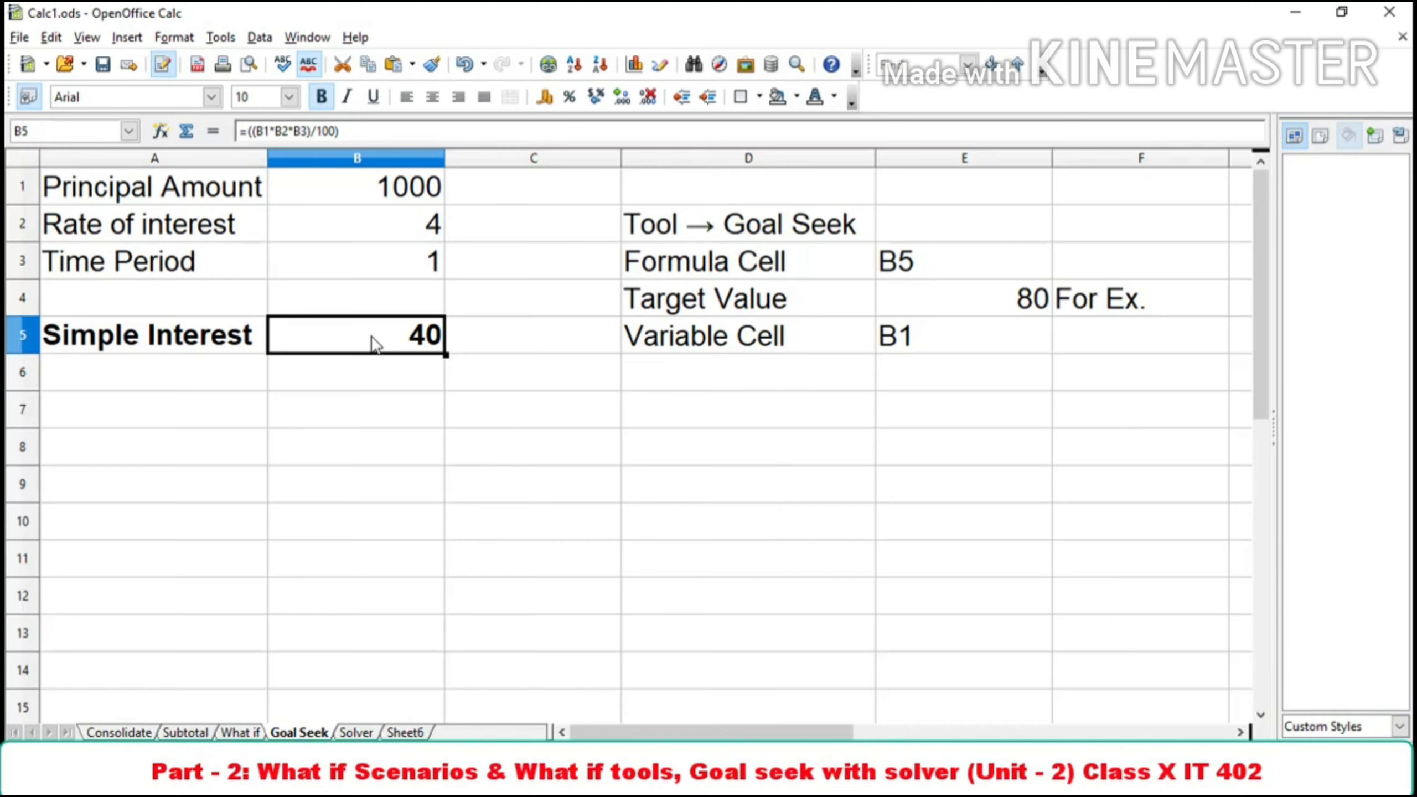
pyautogui.click(220, 37)
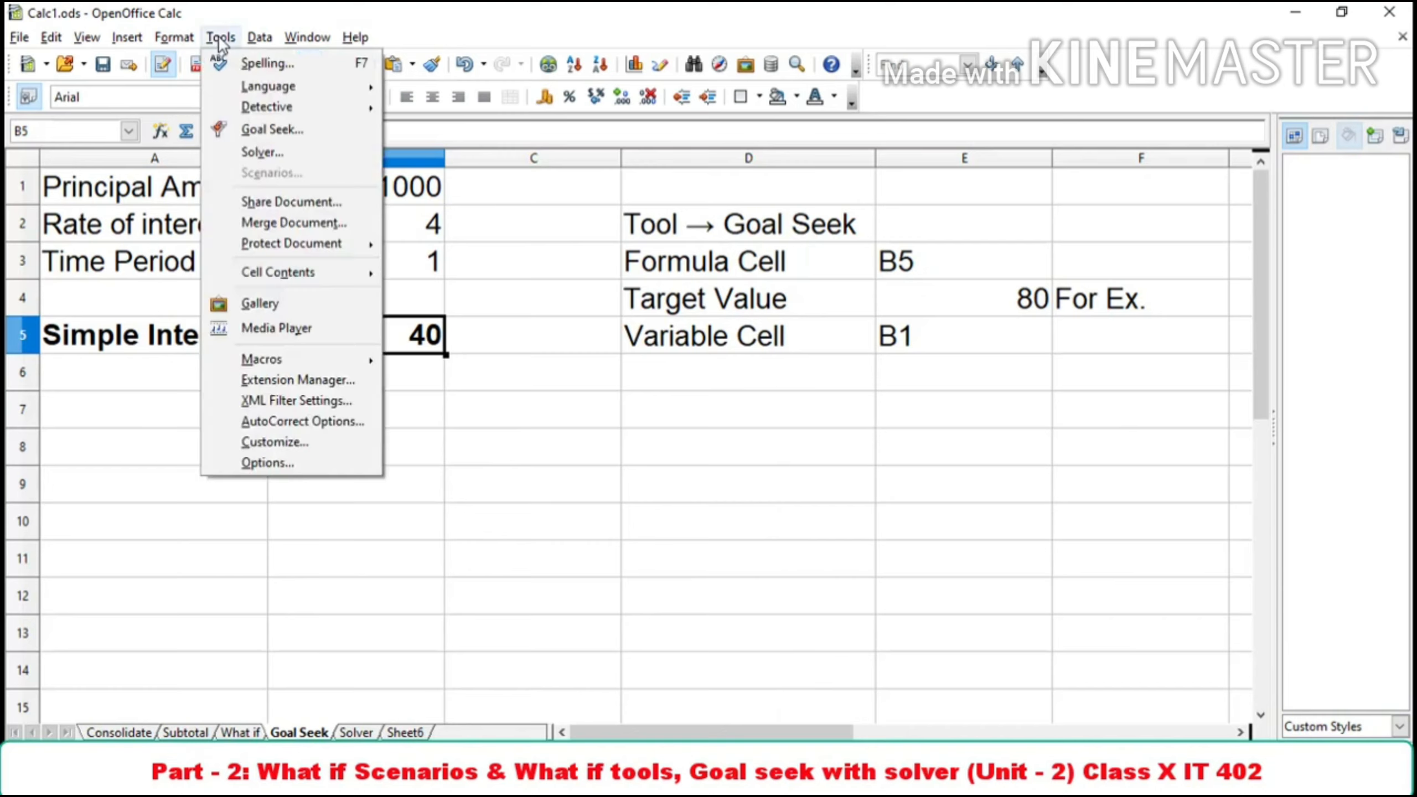
pyautogui.click(249, 128)
pyautogui.moveTo(761, 306); pyautogui.dragTo(727, 405)
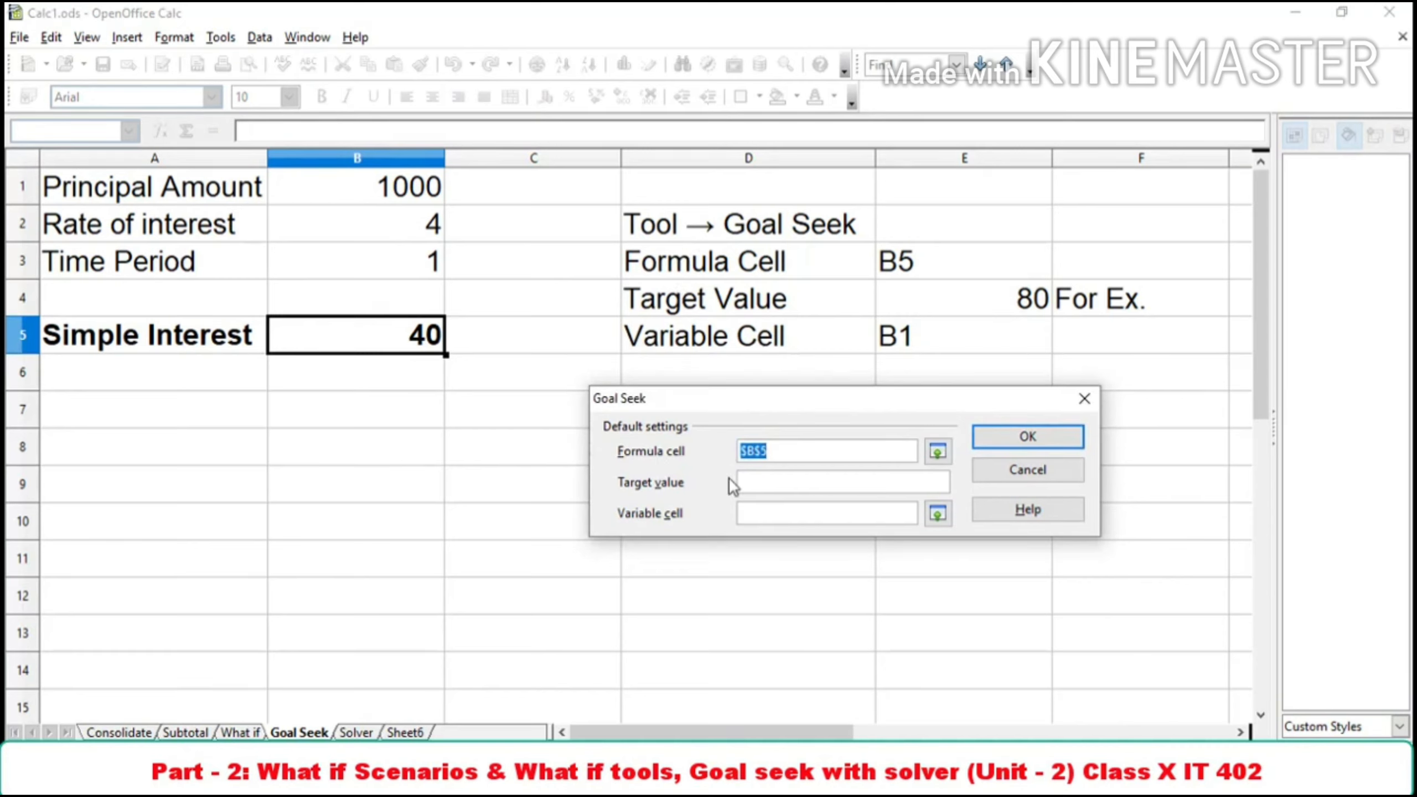
pyautogui.click(772, 479)
pyautogui.write('500')
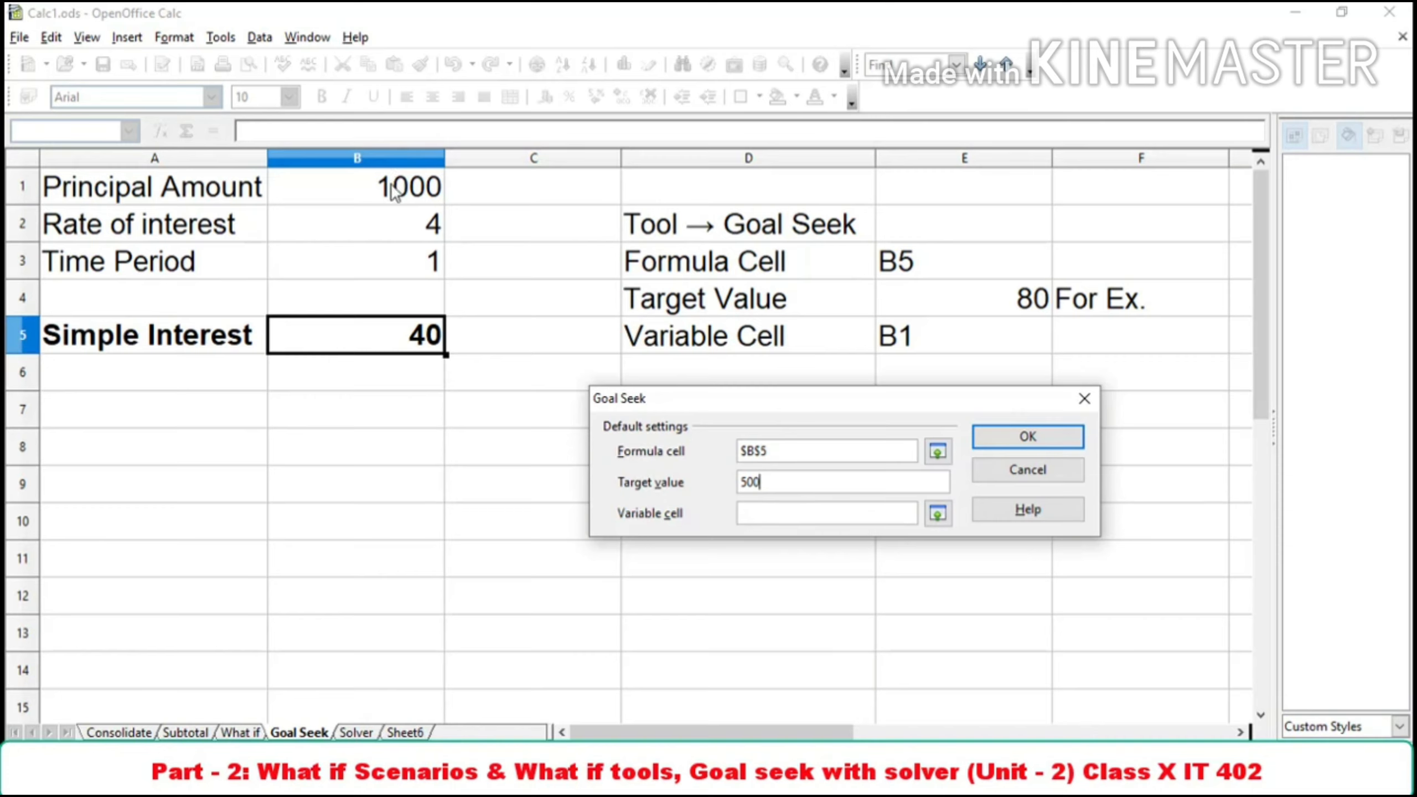
pyautogui.press('Tab')
pyautogui.click(396, 201)
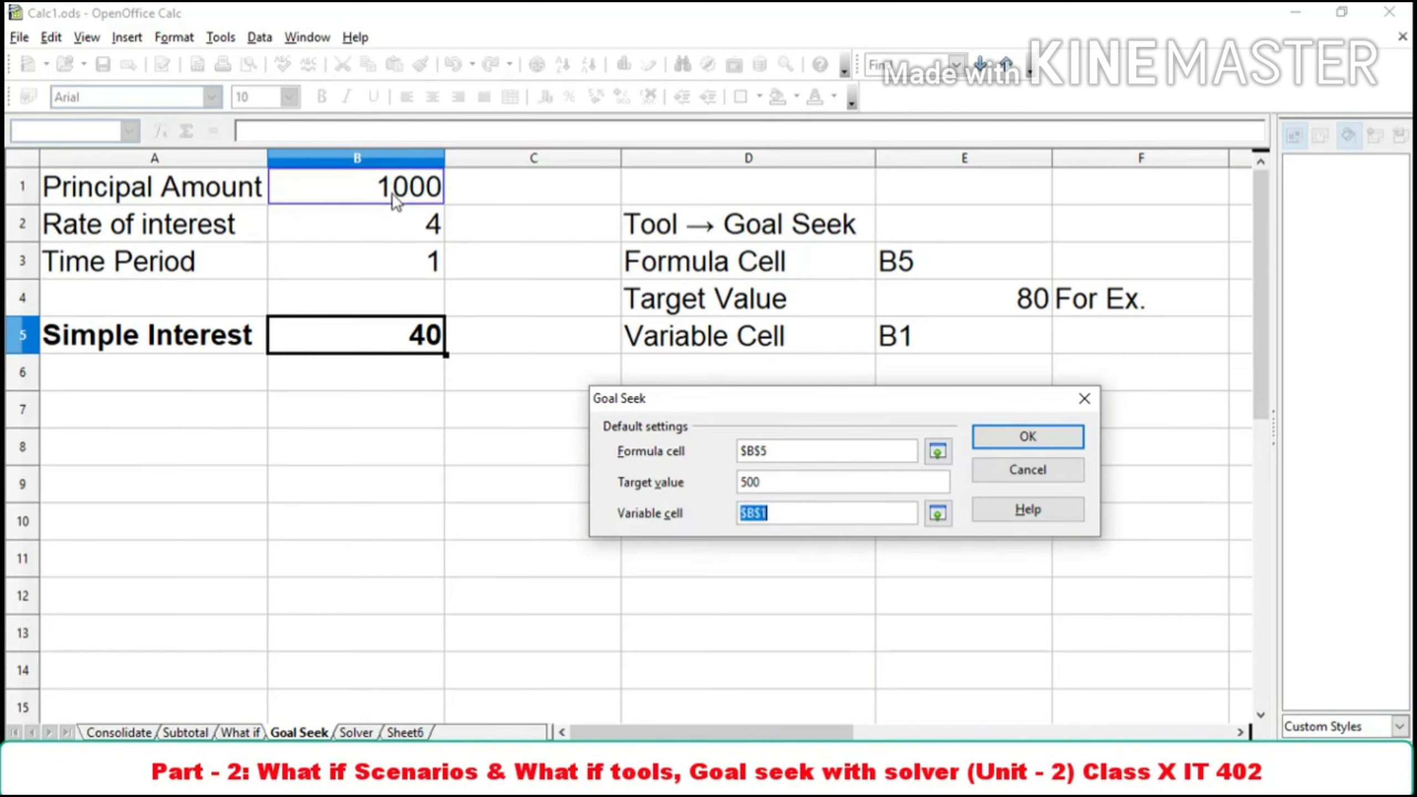
pyautogui.click(1038, 446)
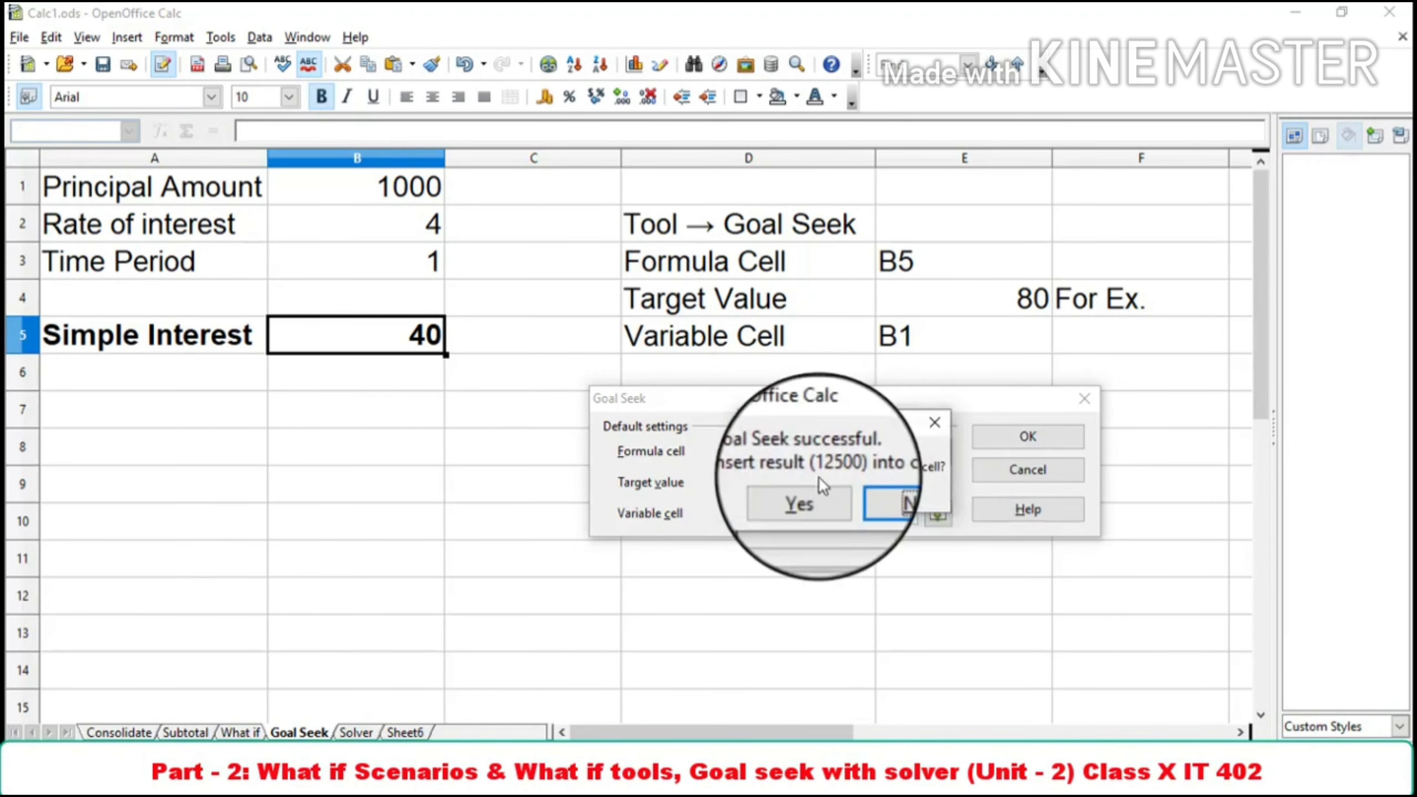
pyautogui.click(810, 491)
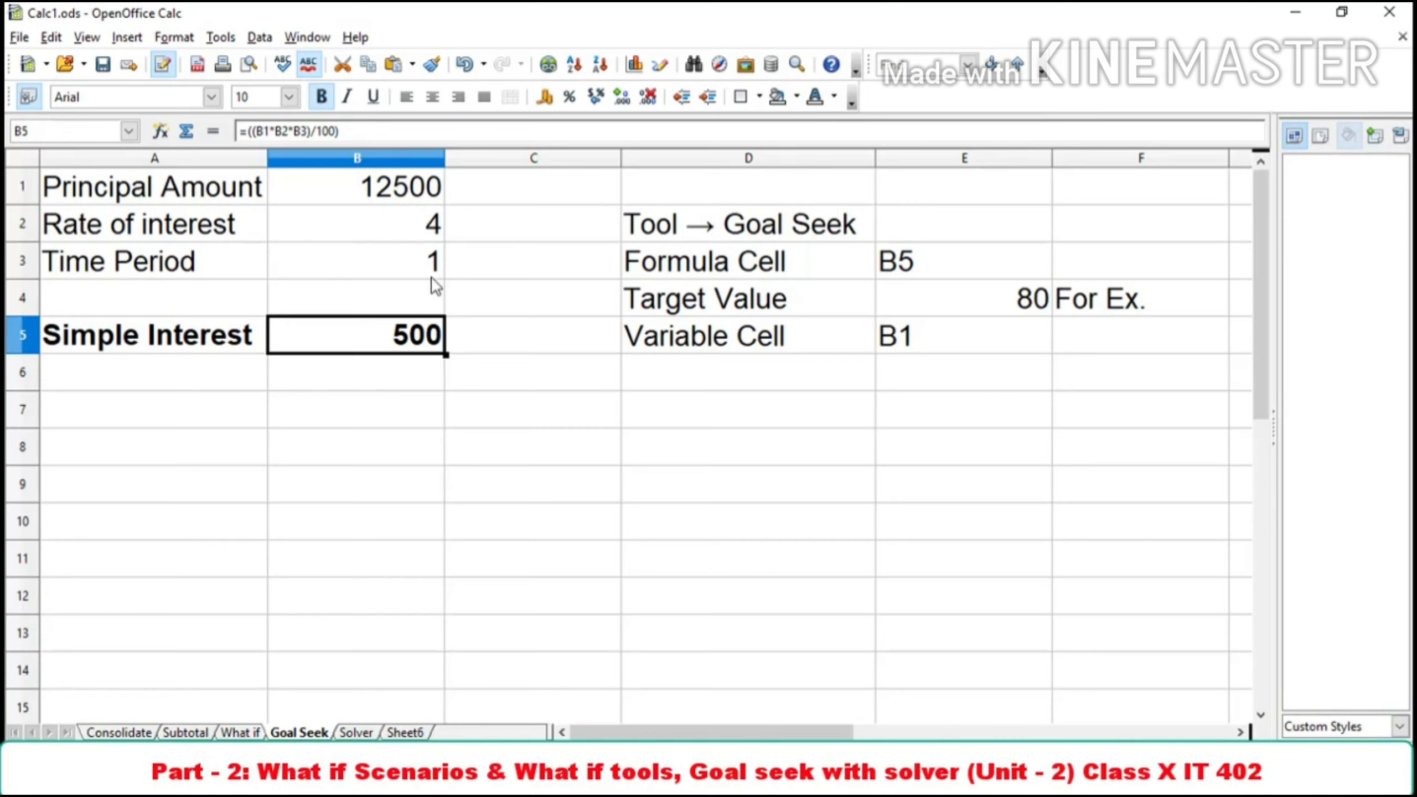
# Step: Reset the principal amount in B1 to 1000
pyautogui.click(219, 37)
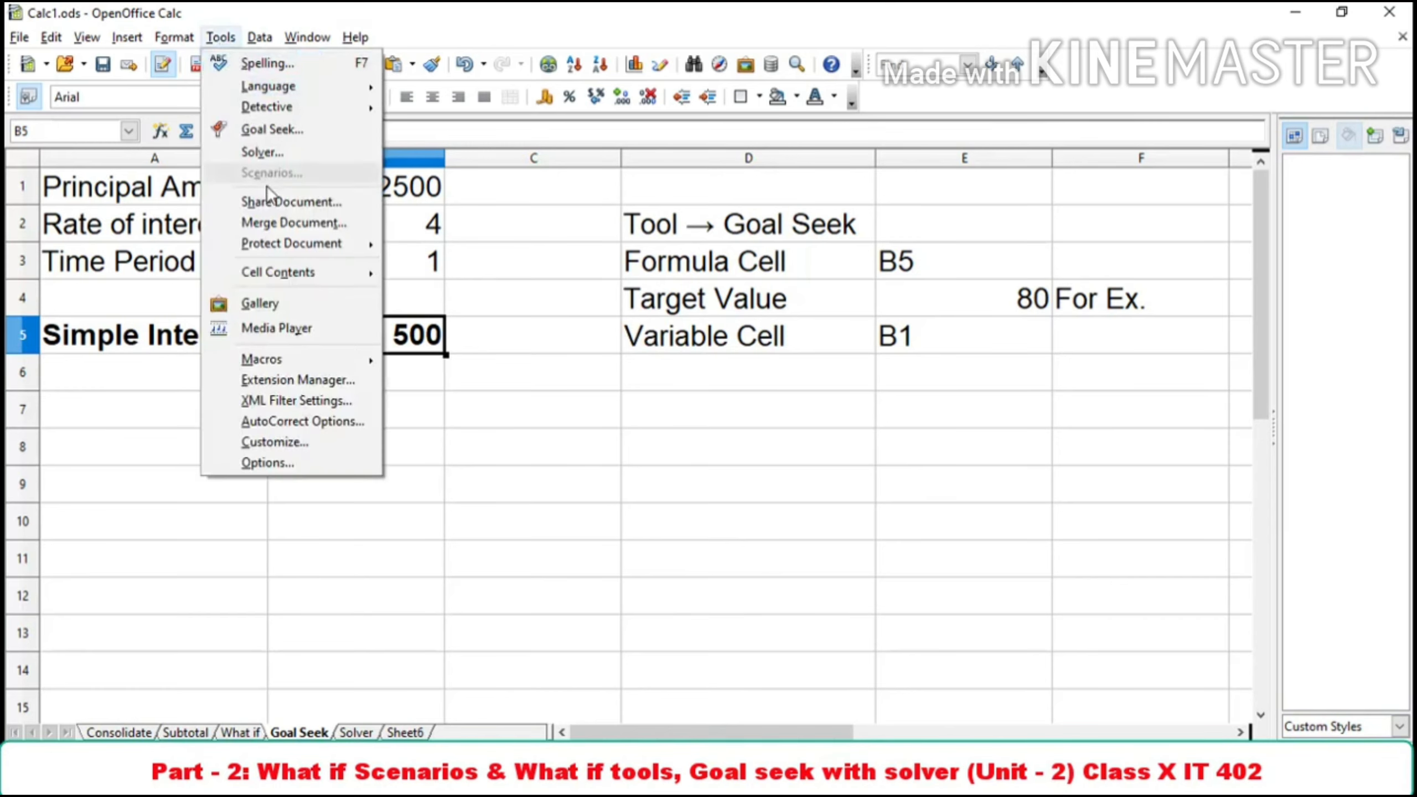
pyautogui.click(419, 202)
pyautogui.click(420, 203)
pyautogui.write('1000')
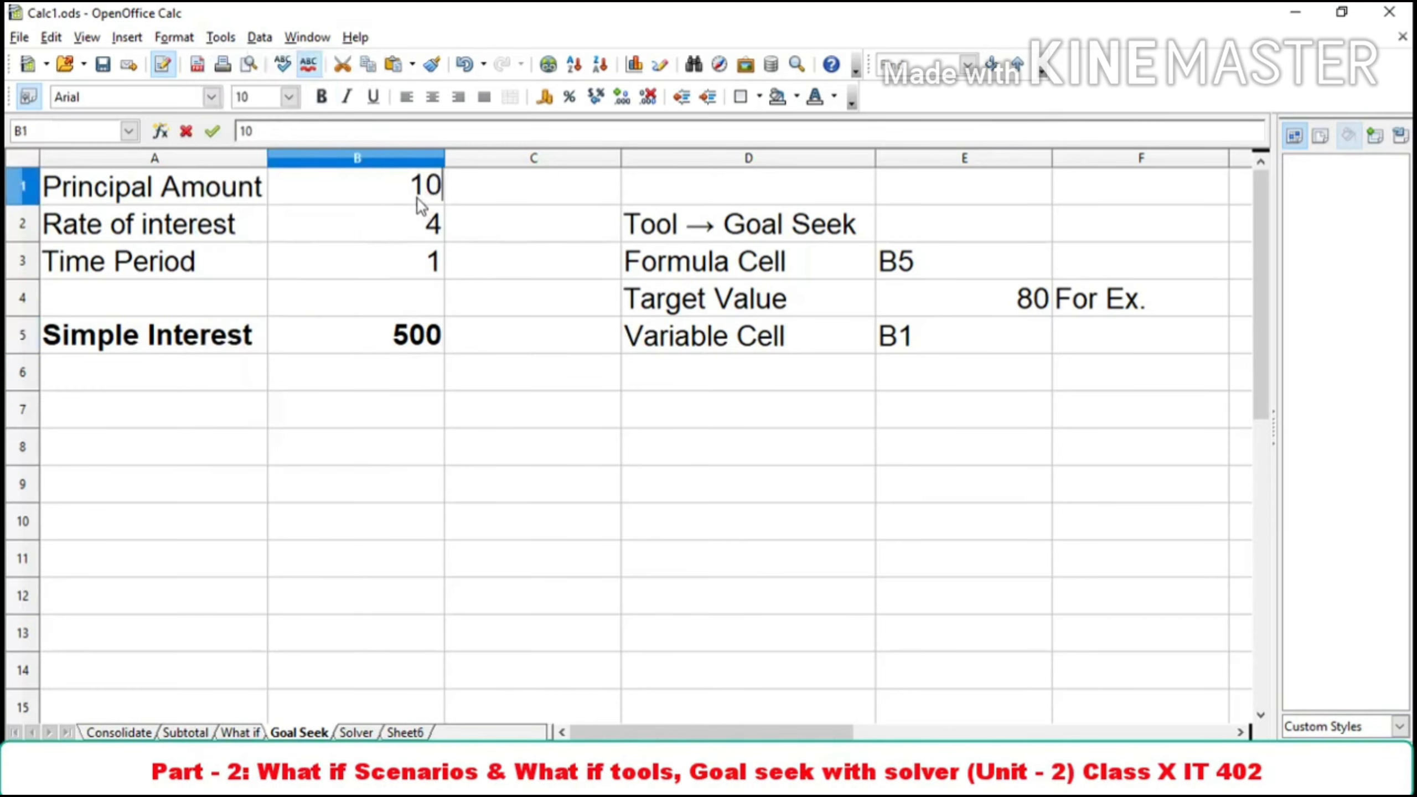
pyautogui.press('Return')
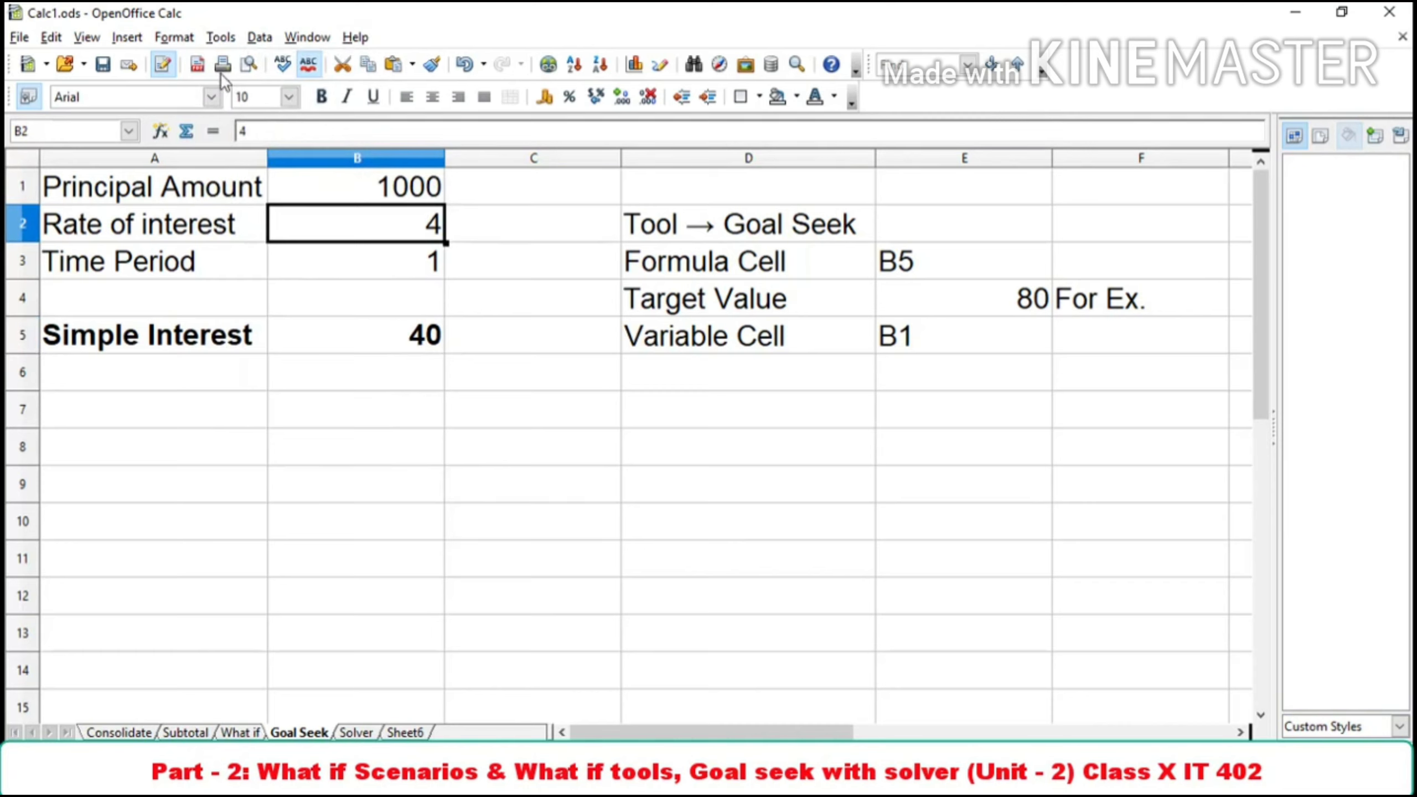
# Step: Run Goal Seek with formula cell B5, target value 500 and the rate of interest B2 as variable cell, and insert the result
pyautogui.click(220, 38)
pyautogui.click(272, 129)
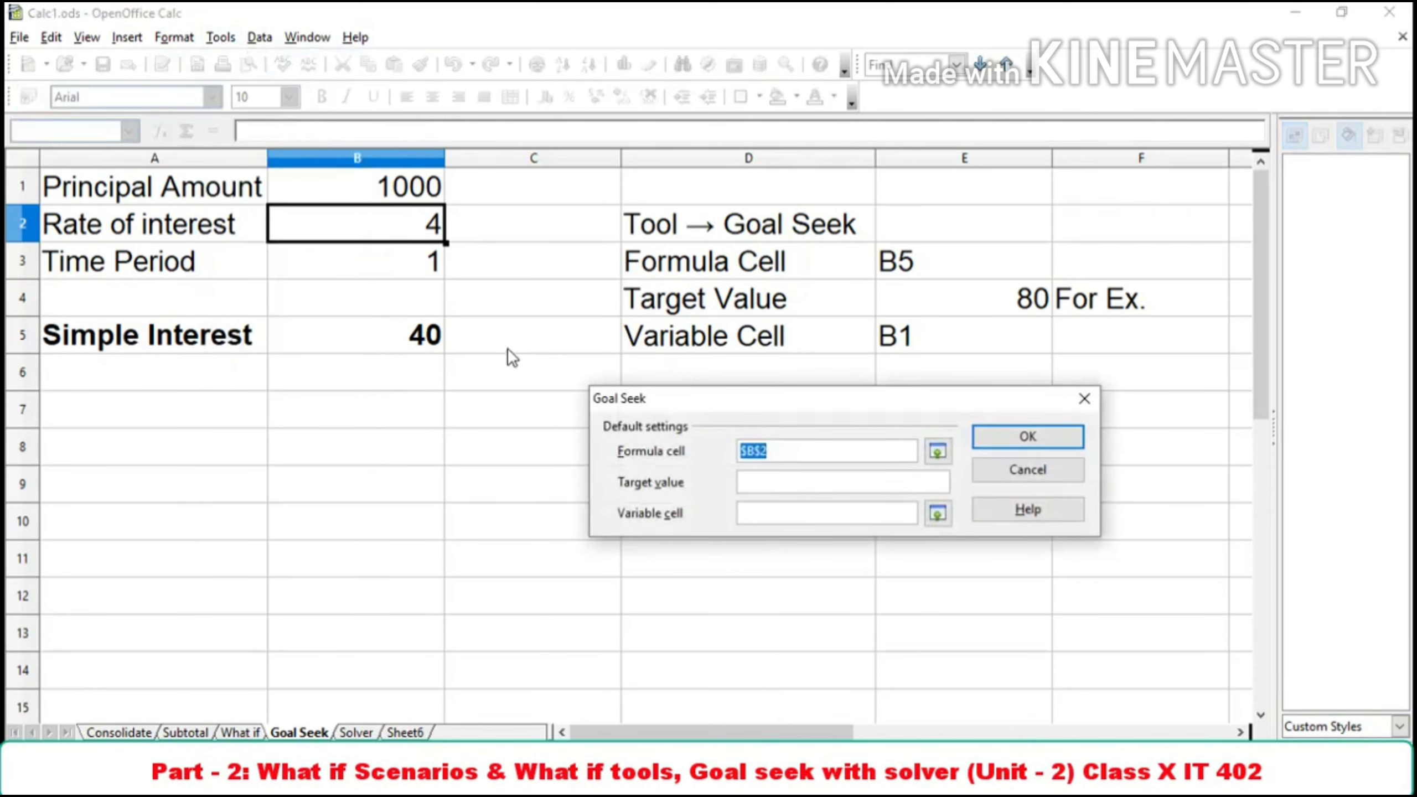
pyautogui.click(429, 341)
pyautogui.click(773, 482)
pyautogui.write('500')
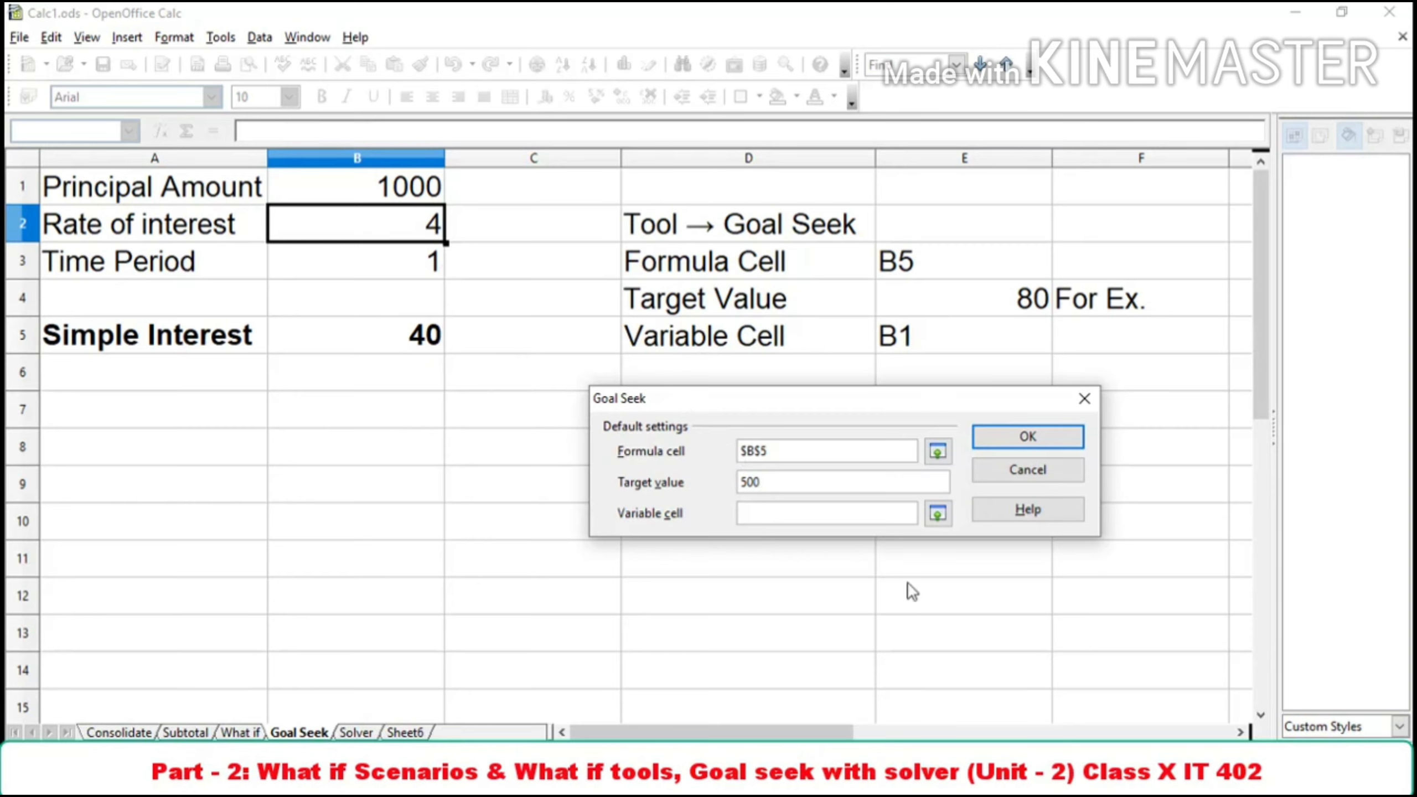
pyautogui.click(830, 521)
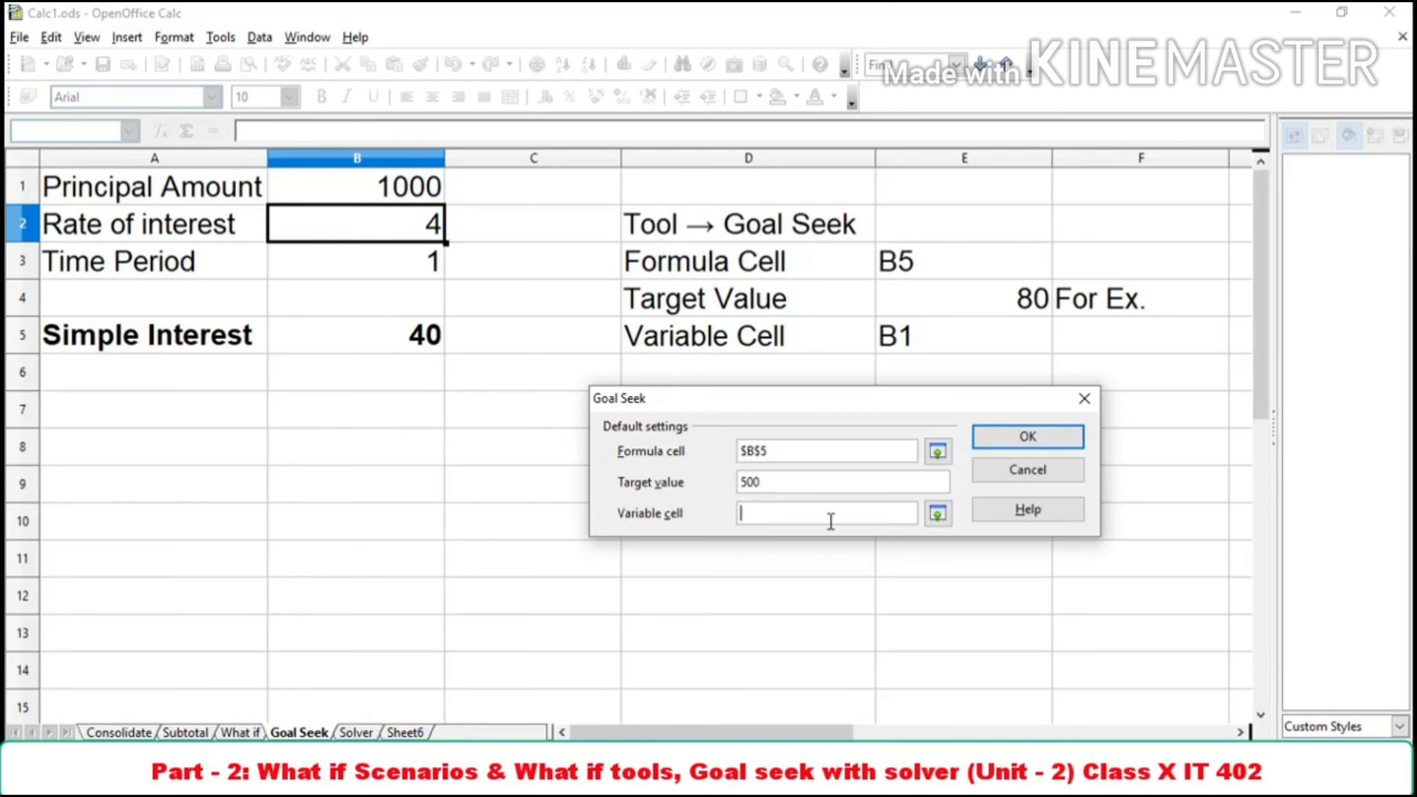
pyautogui.click(418, 227)
pyautogui.click(1021, 438)
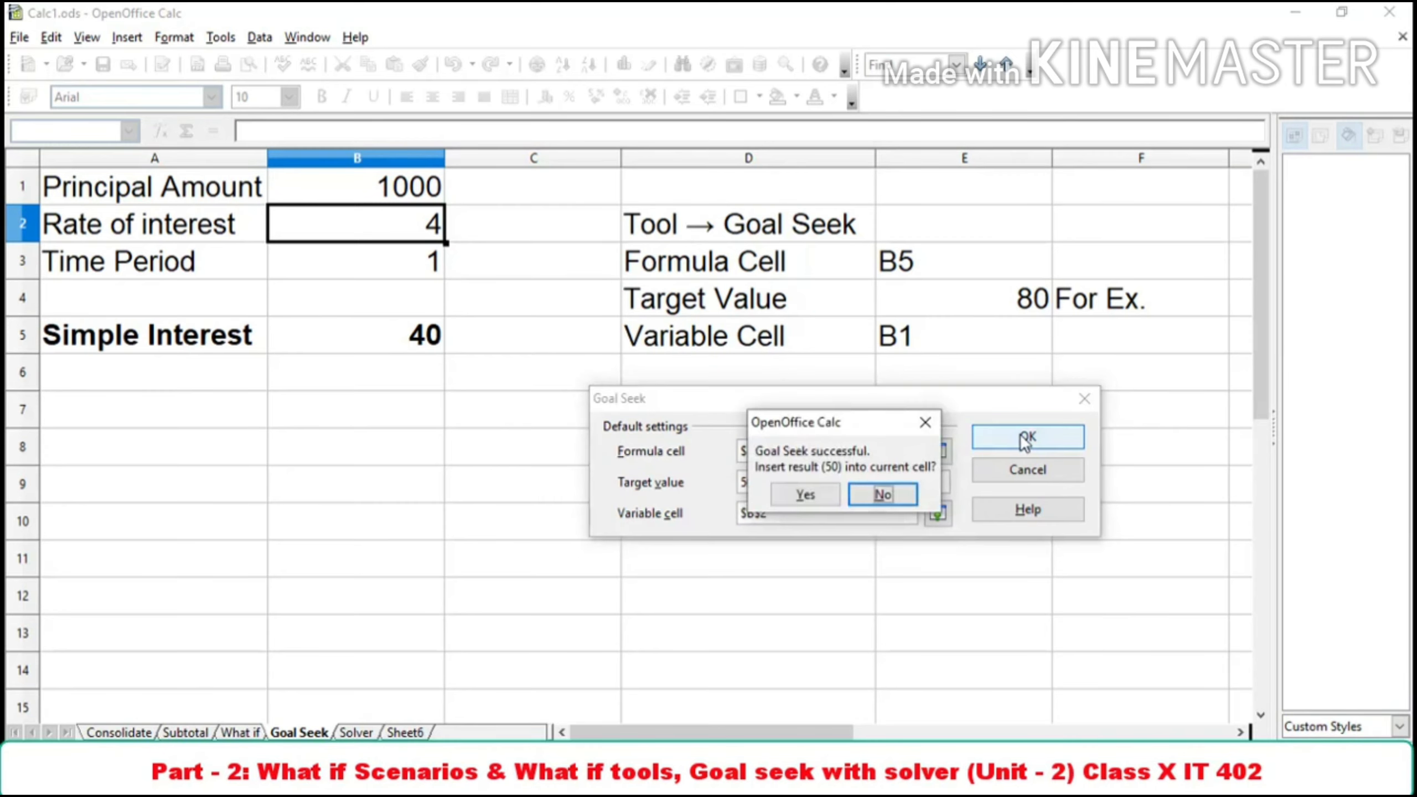
pyautogui.click(828, 489)
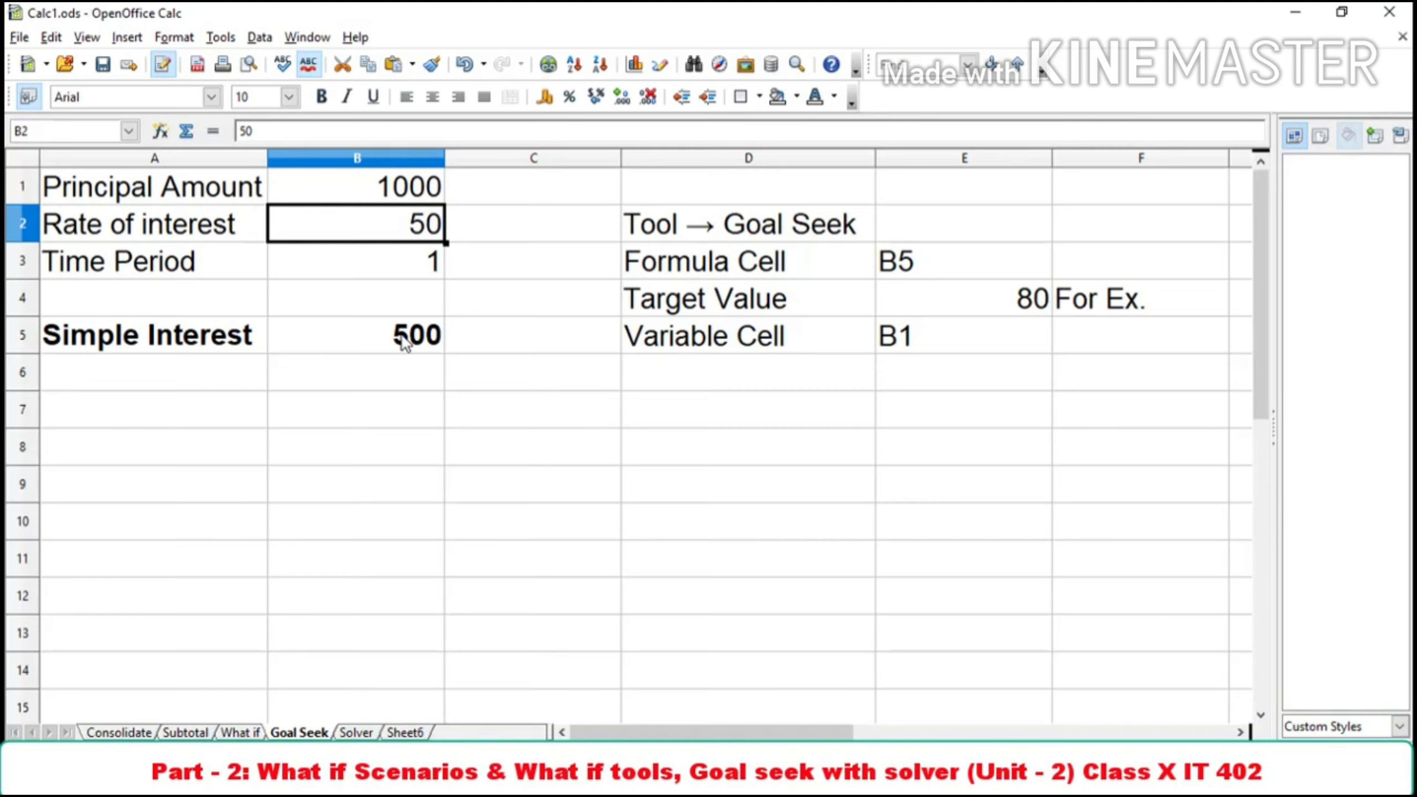
# Step: On the Solver sheet, examine the input cells B3 to B5, the Simple Interest formula in B7 and the notes on Solver settings
pyautogui.click(356, 732)
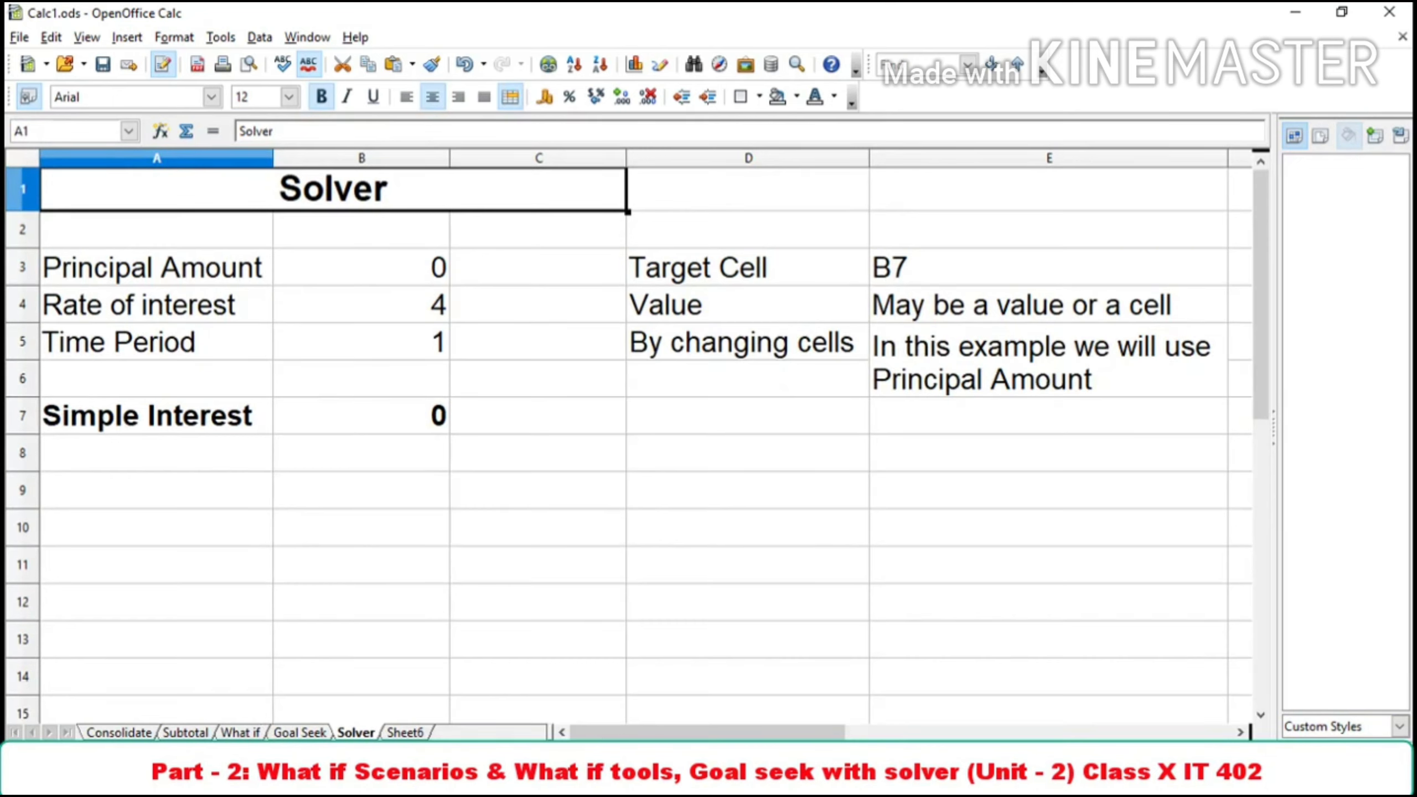
pyautogui.click(371, 282)
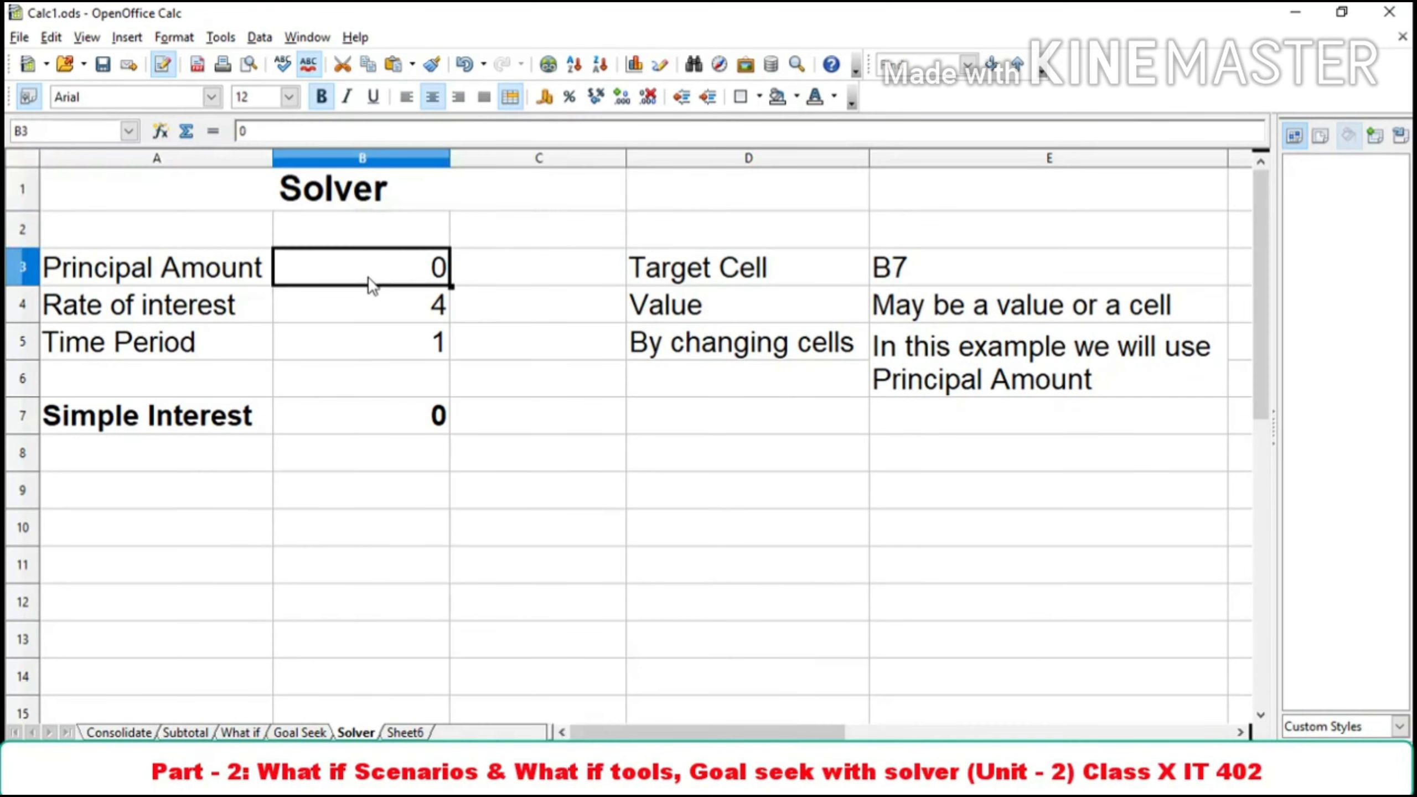
pyautogui.click(362, 322)
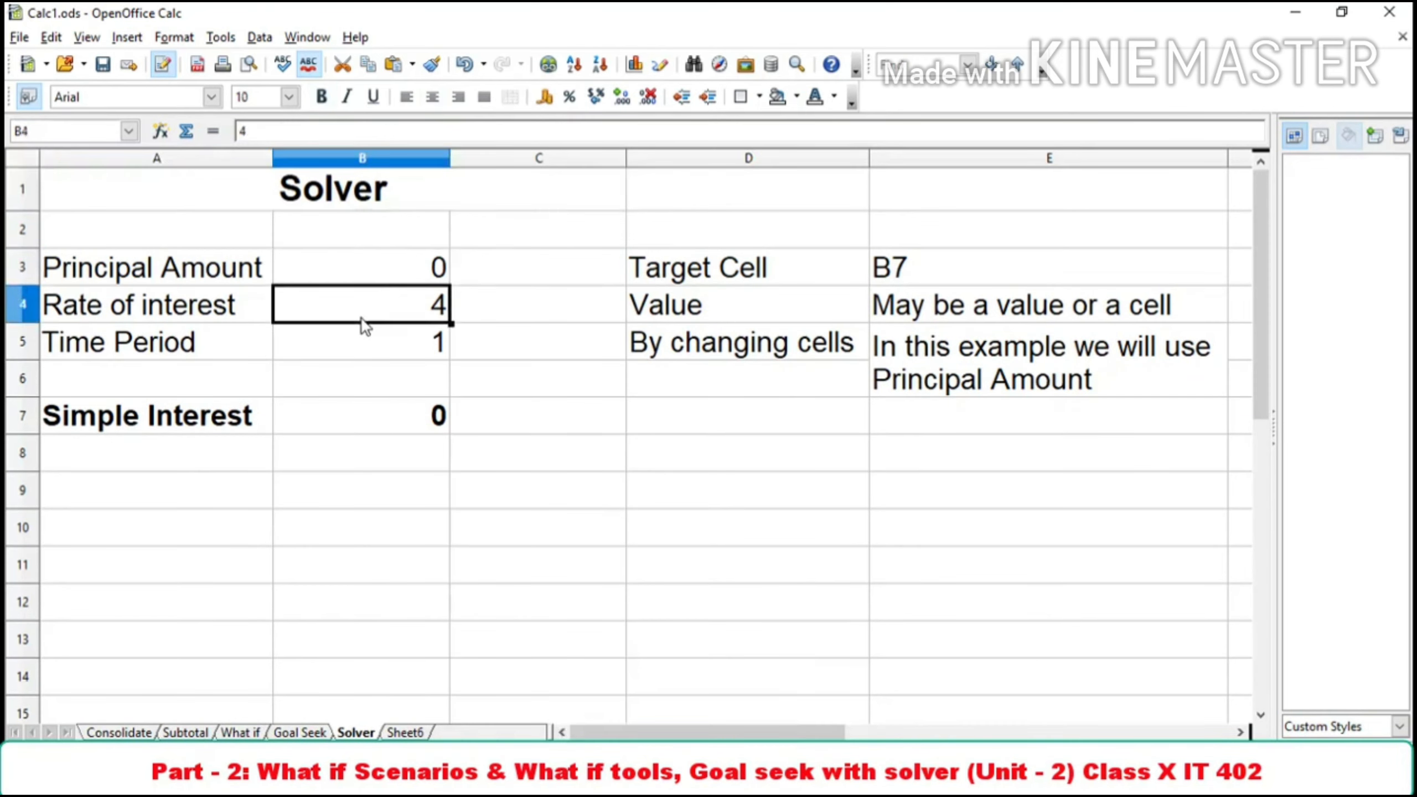
pyautogui.click(360, 362)
pyautogui.click(346, 423)
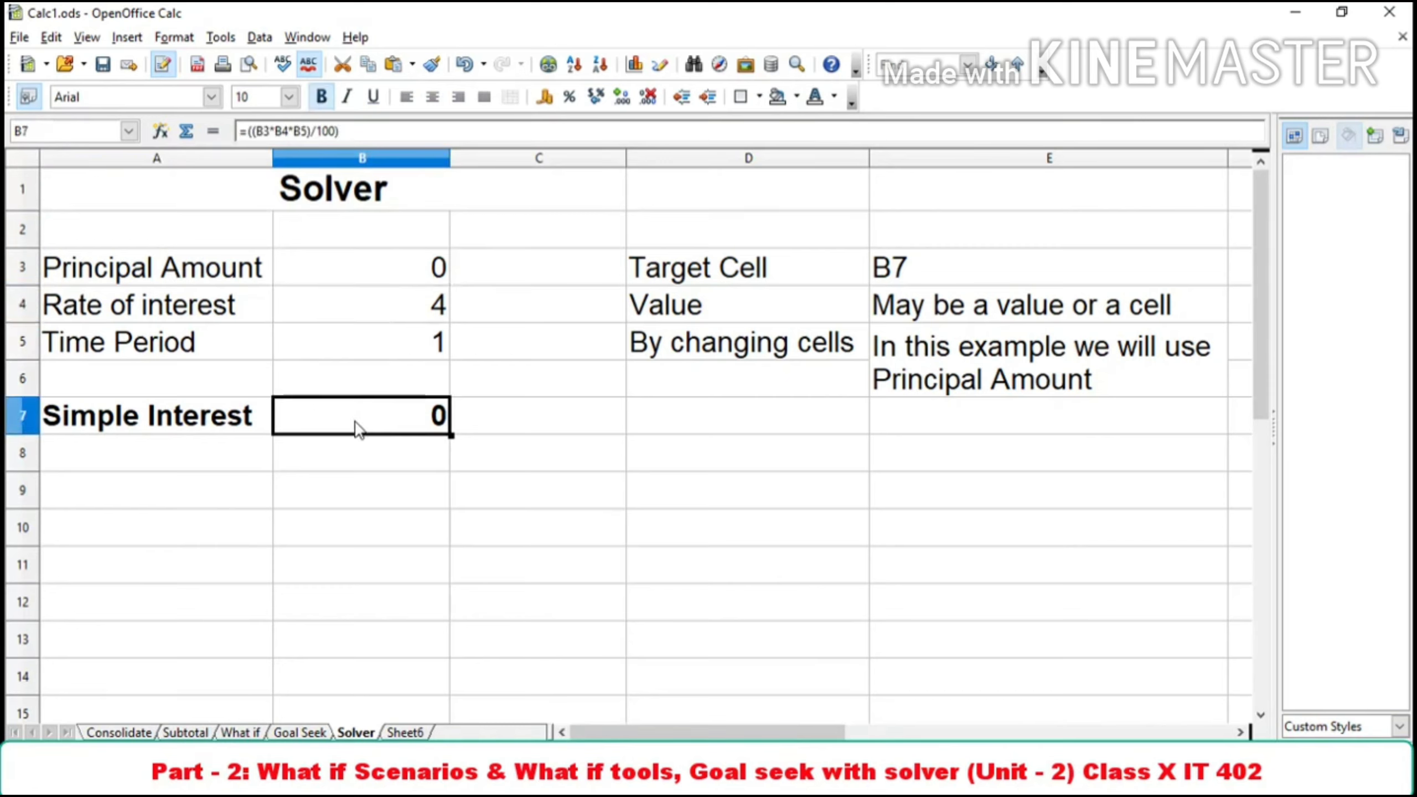
pyautogui.doubleClick(357, 428)
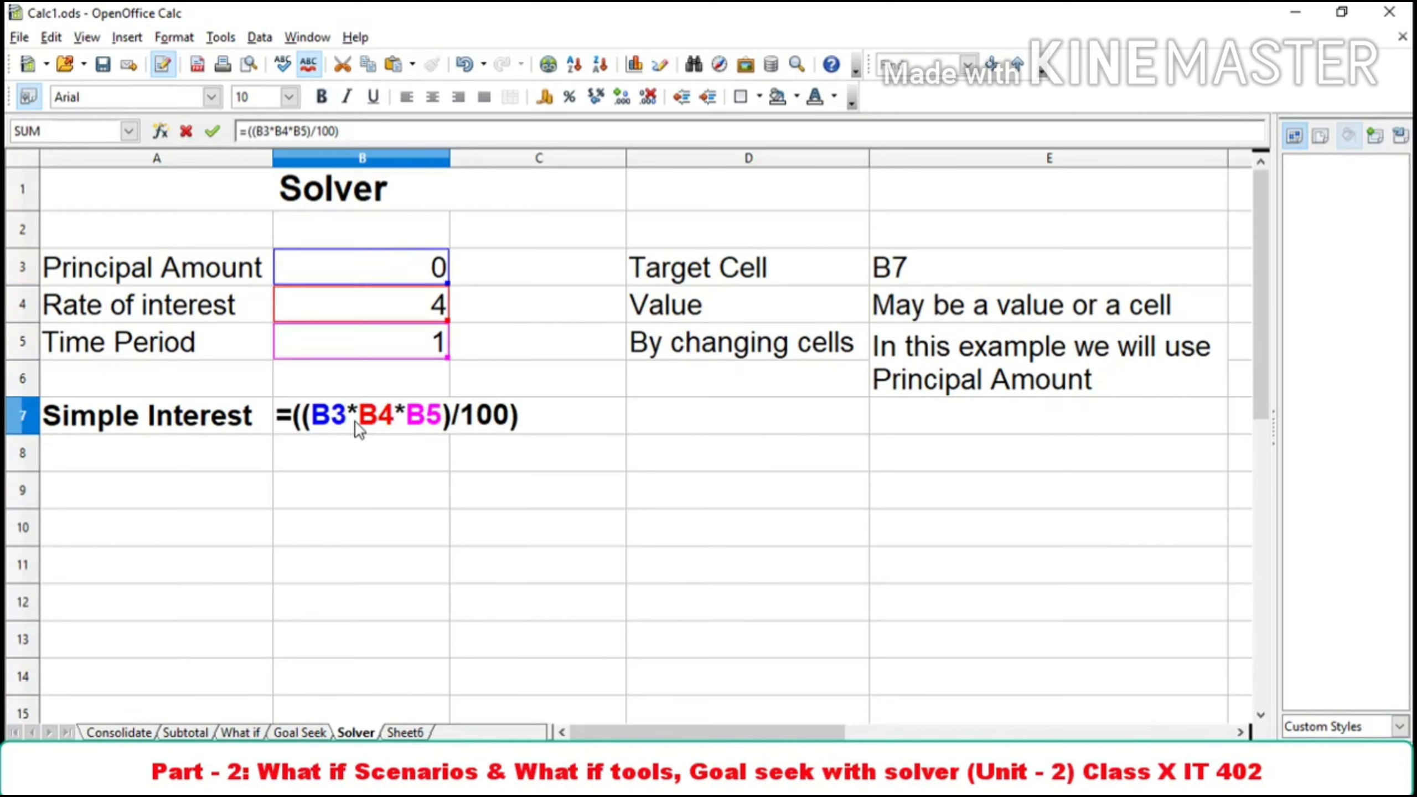
pyautogui.press('Return')
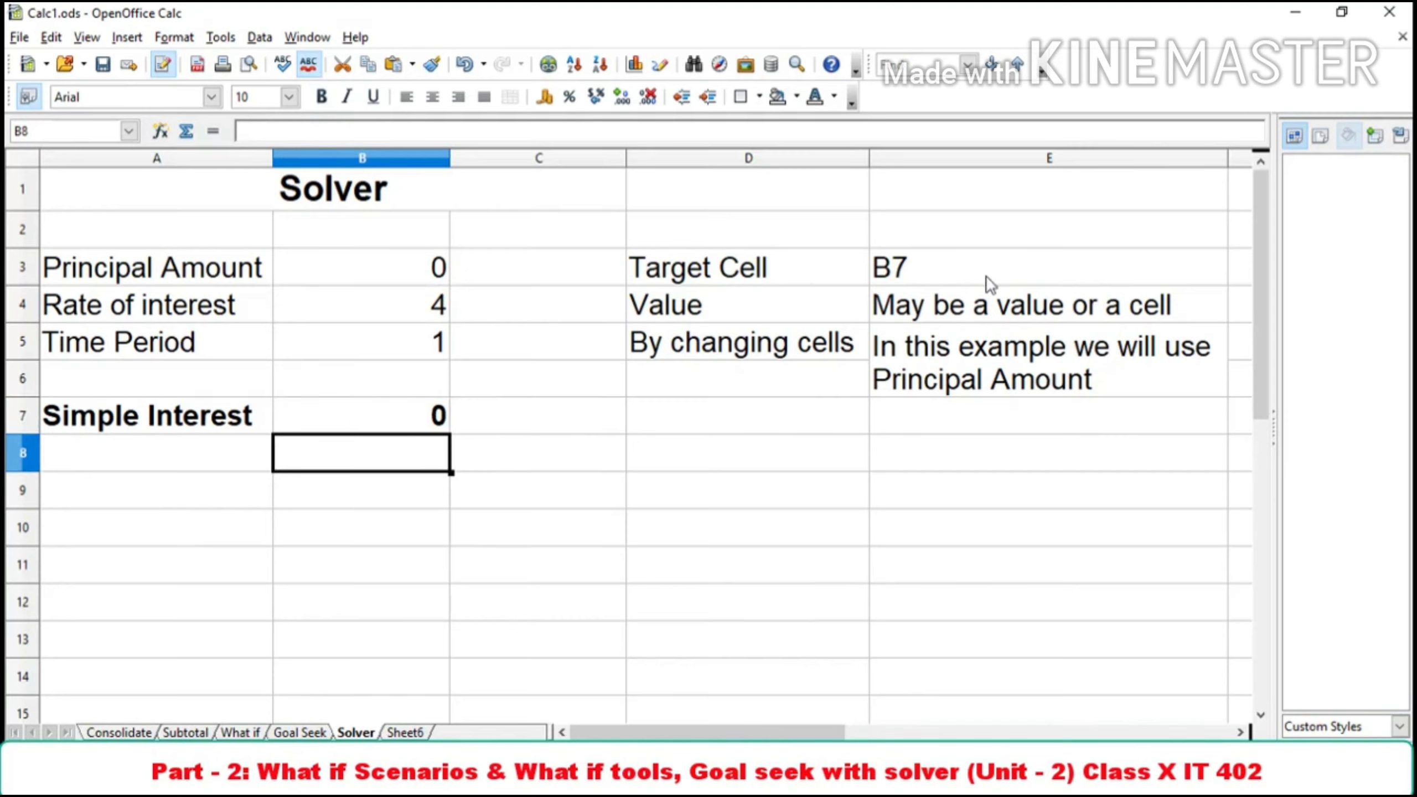
pyautogui.click(341, 410)
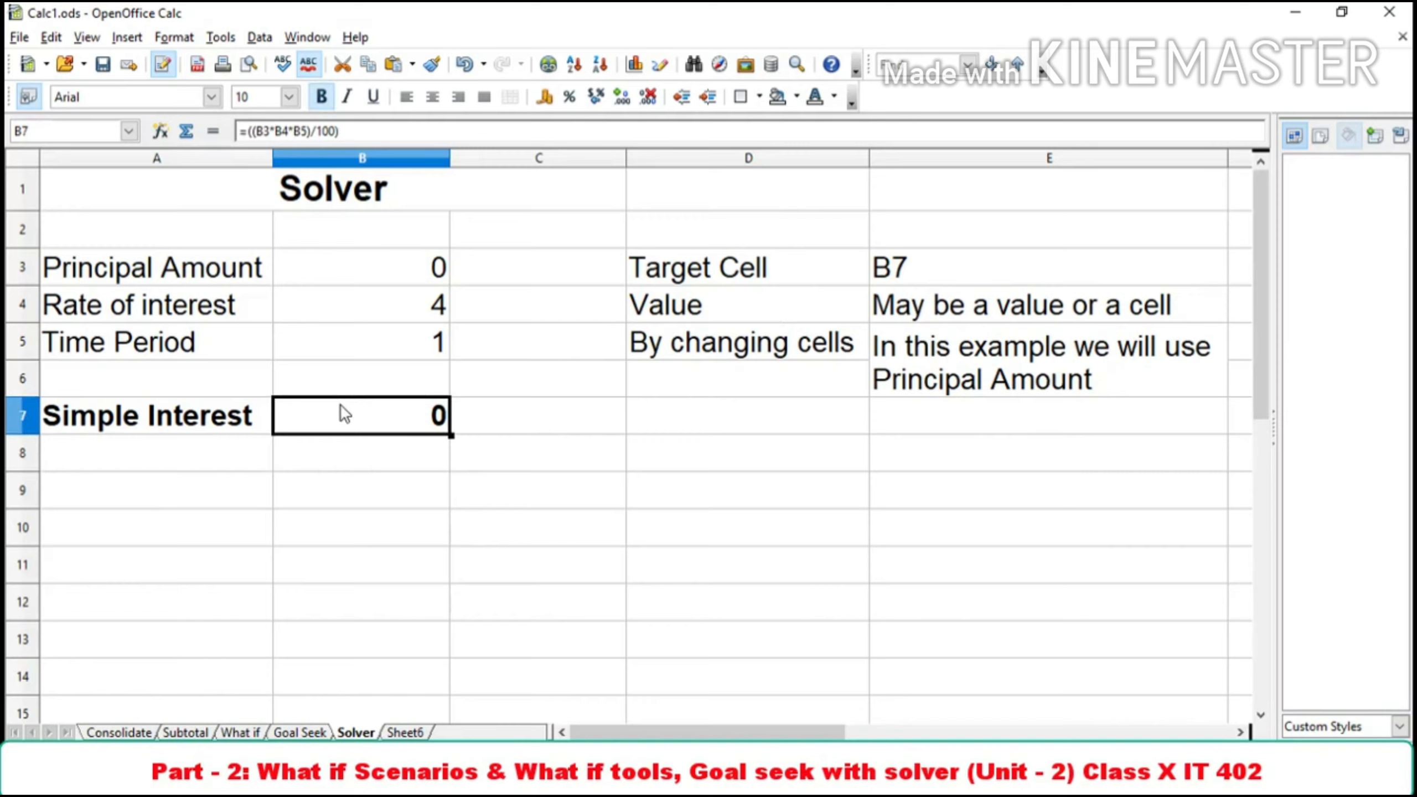
pyautogui.click(732, 314)
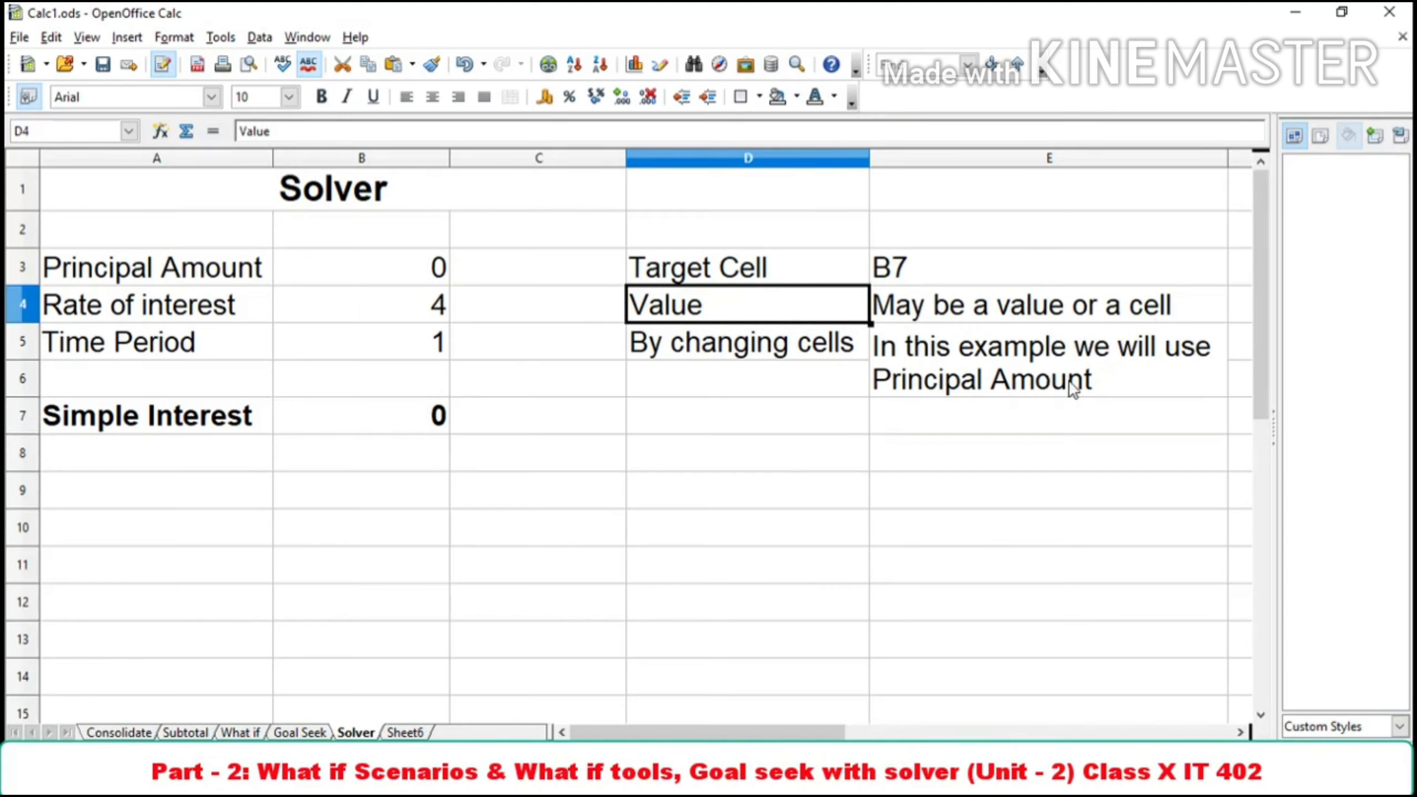
# Step: Start the Solver with B7 as the target cell and optimize the result to a specific value
pyautogui.click(221, 37)
pyautogui.click(250, 146)
pyautogui.moveTo(851, 206); pyautogui.dragTo(689, 244)
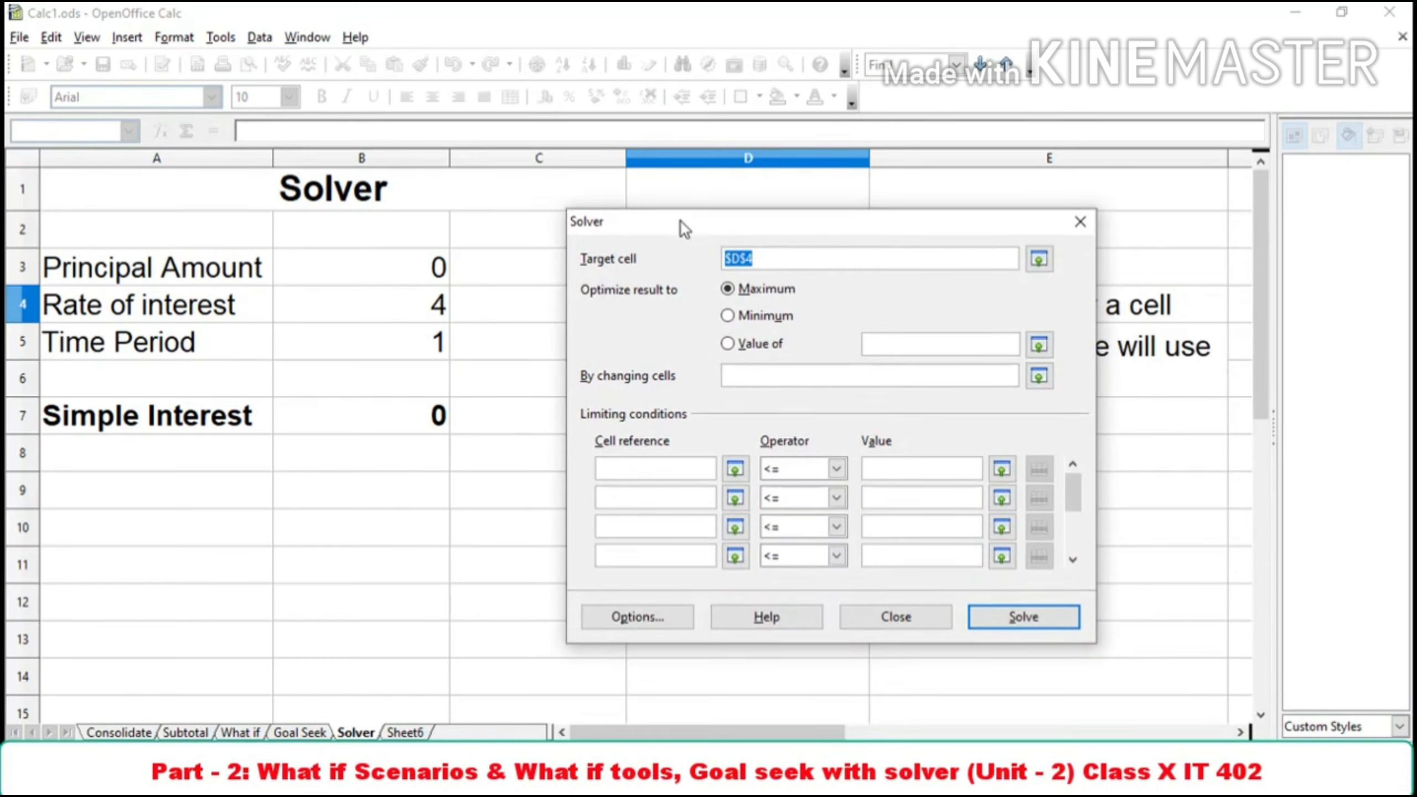
pyautogui.moveTo(684, 218); pyautogui.dragTo(758, 314)
pyautogui.click(373, 428)
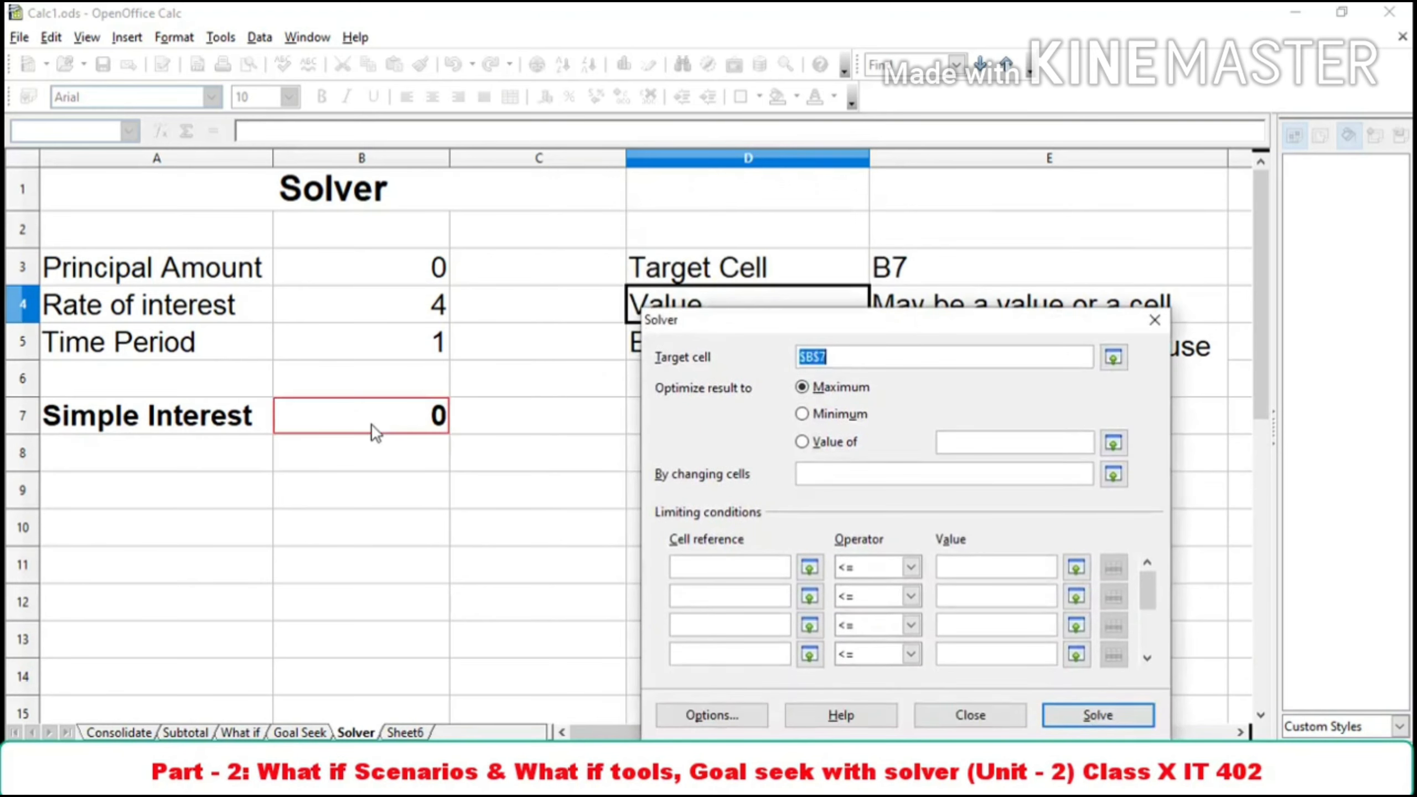
pyautogui.click(801, 443)
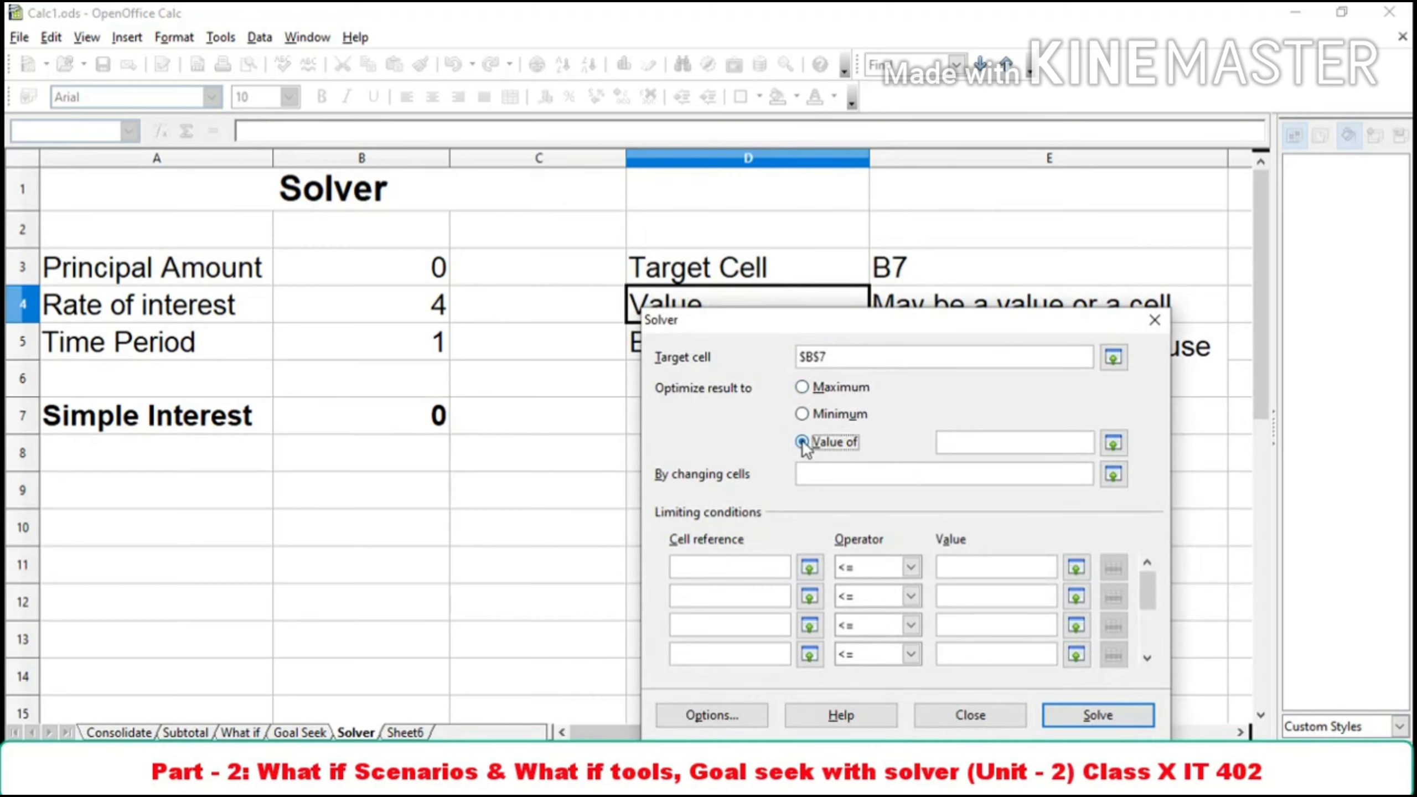
# Step: Set the Solver's target value to 500 with B3 as the changing cell, solve, and keep the result
pyautogui.moveTo(847, 324); pyautogui.dragTo(909, 233)
pyautogui.click(899, 384)
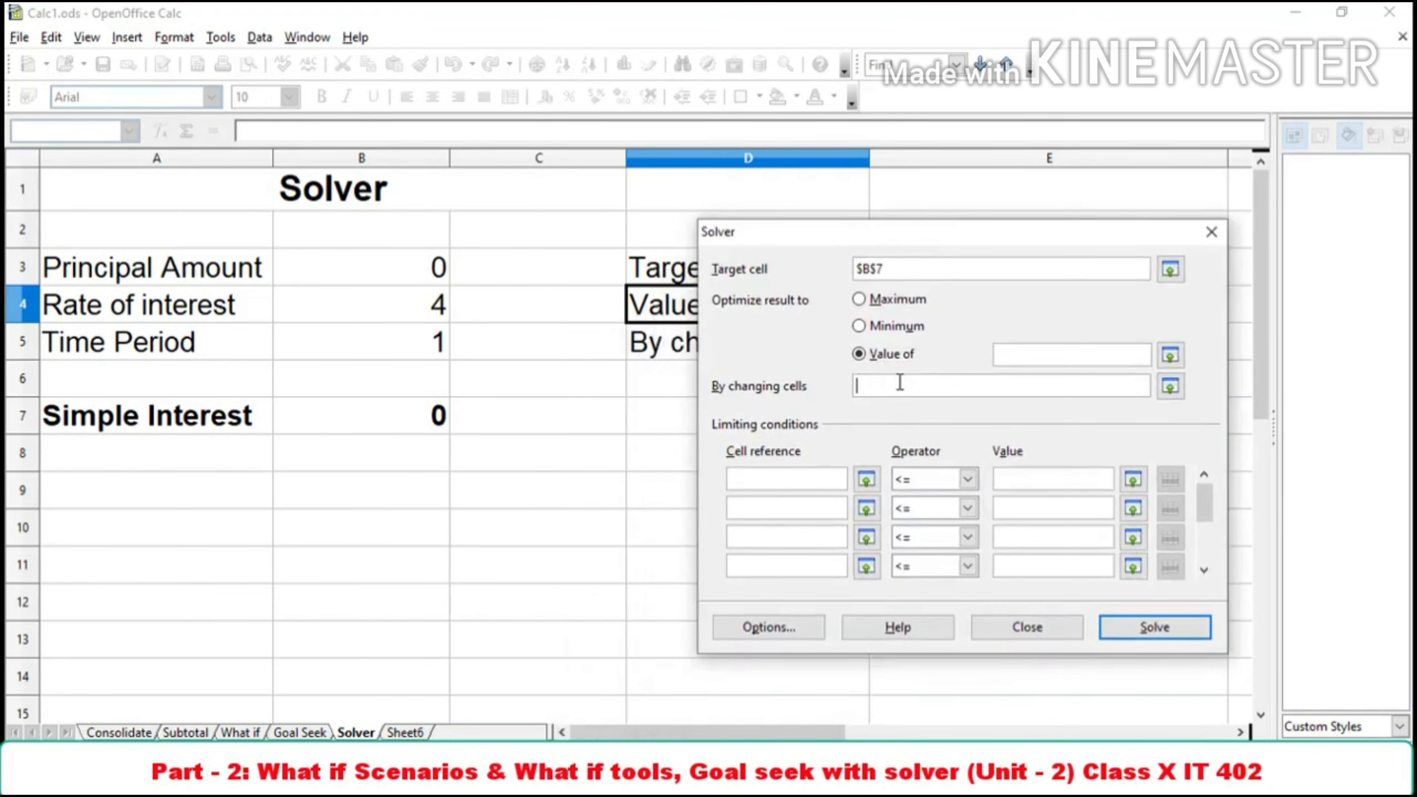
pyautogui.write('500')
pyautogui.click(1045, 353)
pyautogui.write('500')
pyautogui.click(1170, 386)
pyautogui.click(363, 267)
pyautogui.click(1210, 259)
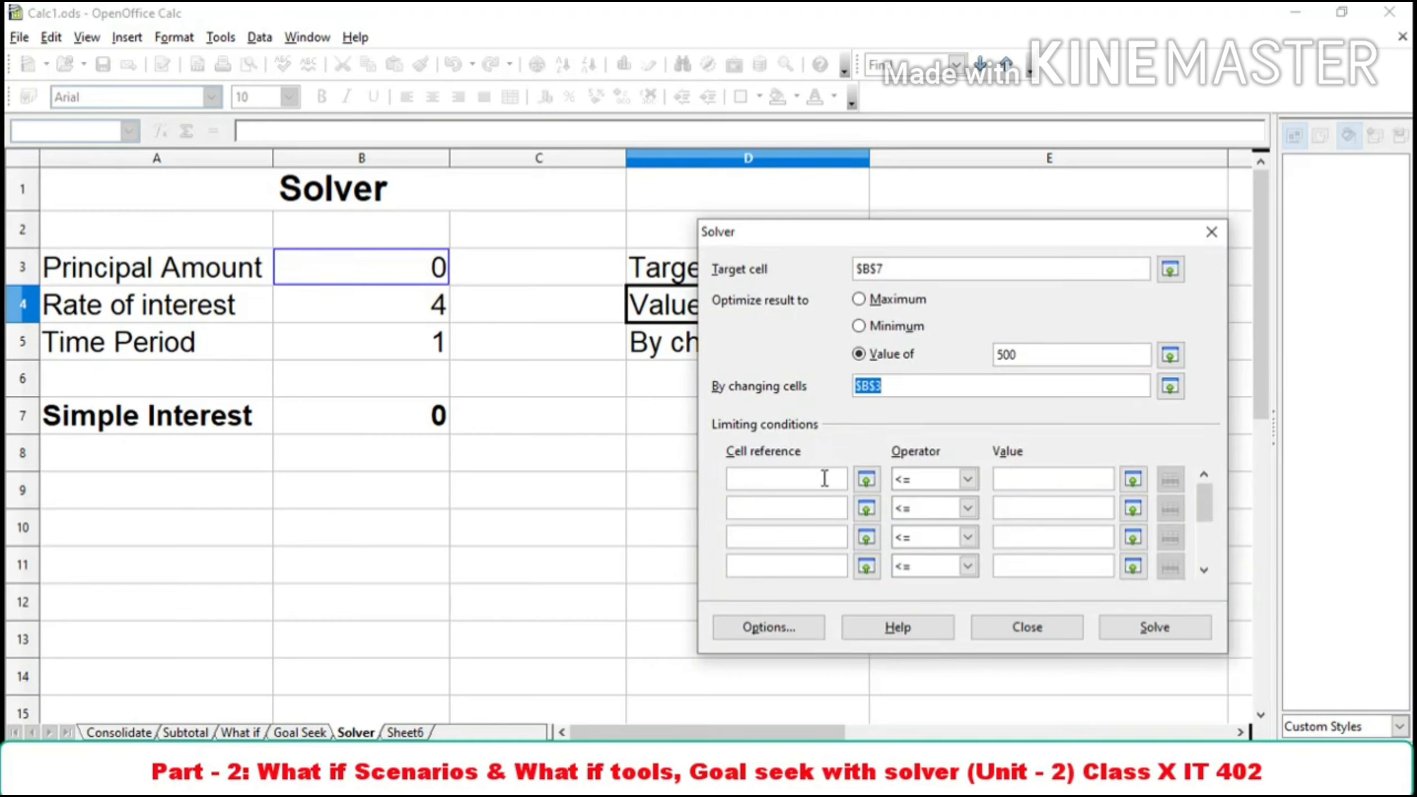
pyautogui.click(1142, 634)
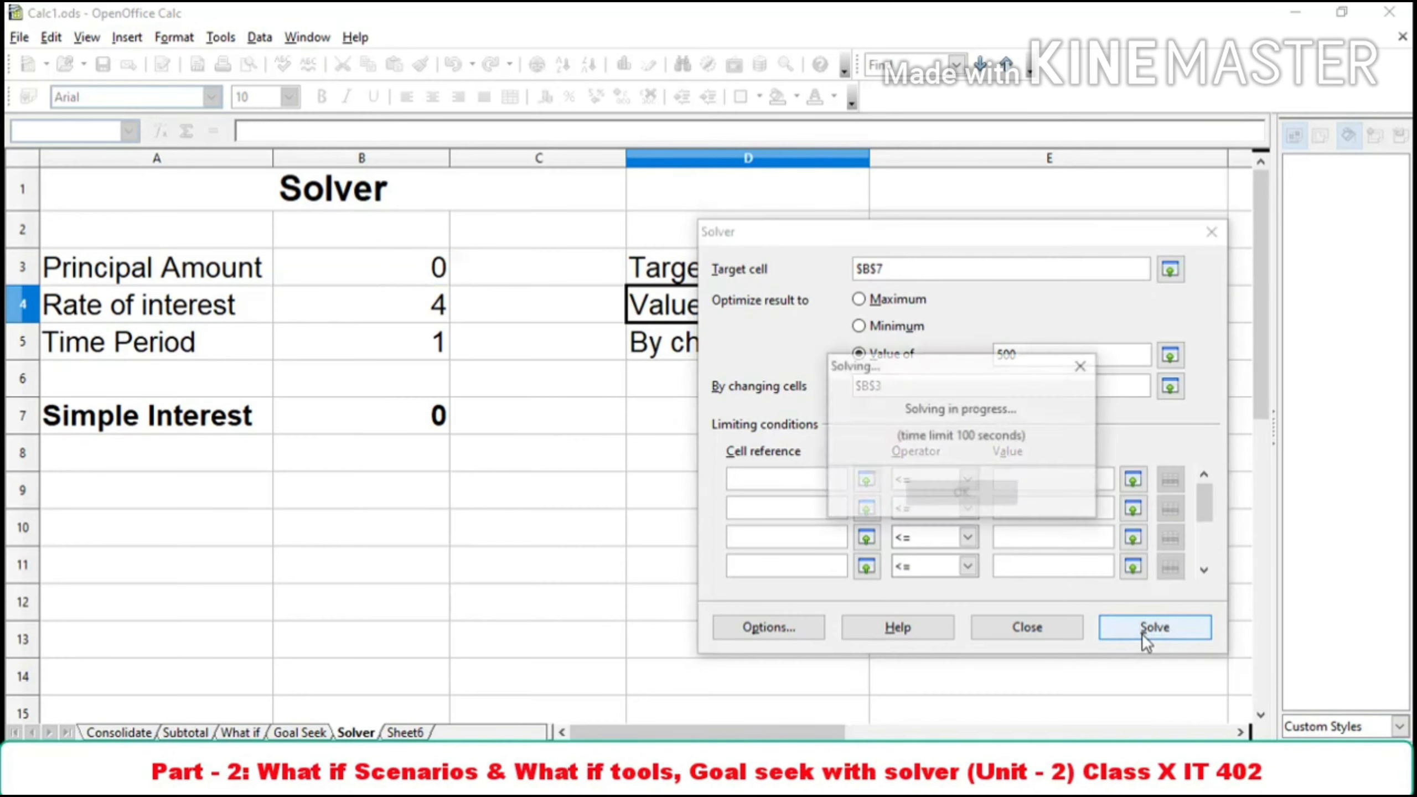
pyautogui.click(898, 514)
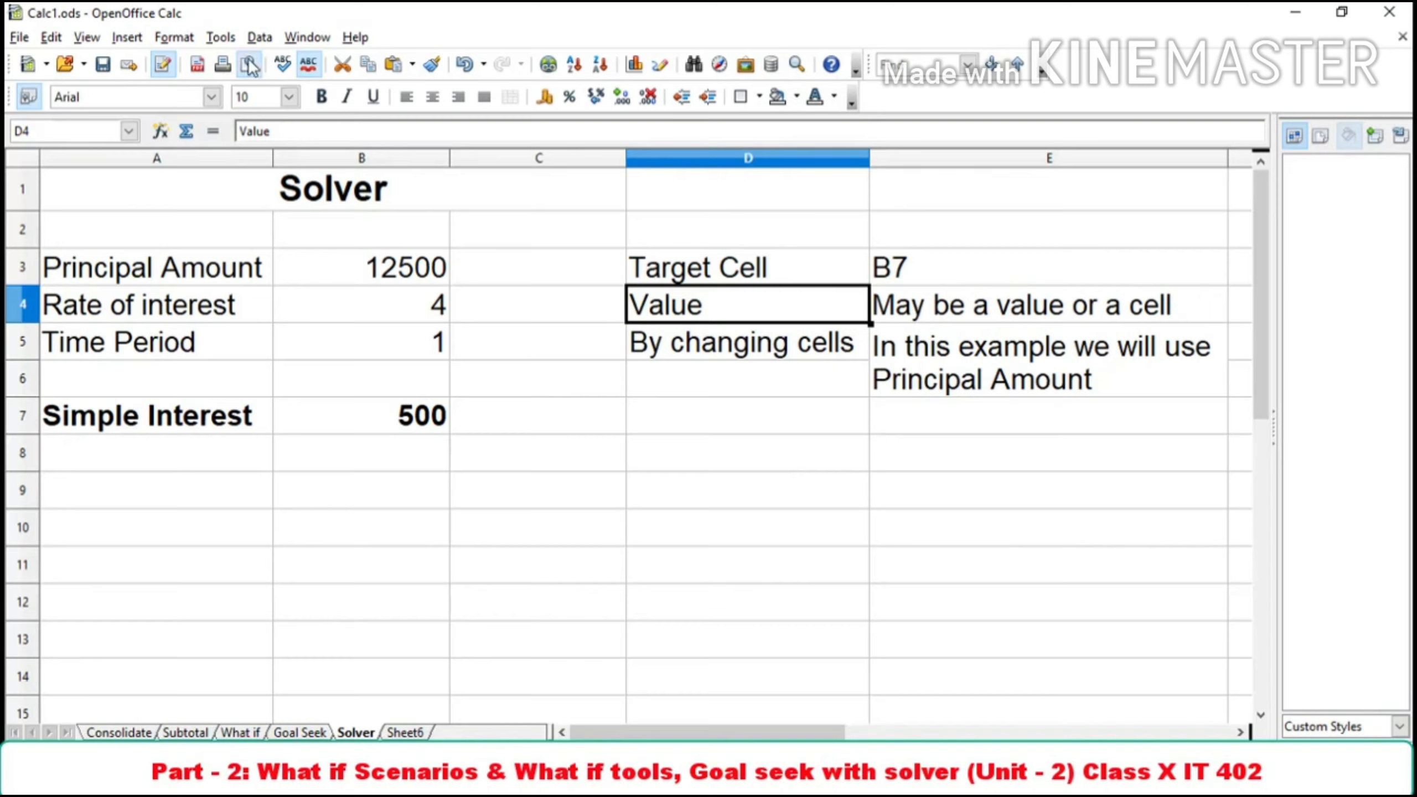
# Step: Open Goal Seek to examine its target value and variable cell fields for comparison with the Solver, and cancel it
pyautogui.click(222, 38)
pyautogui.click(272, 129)
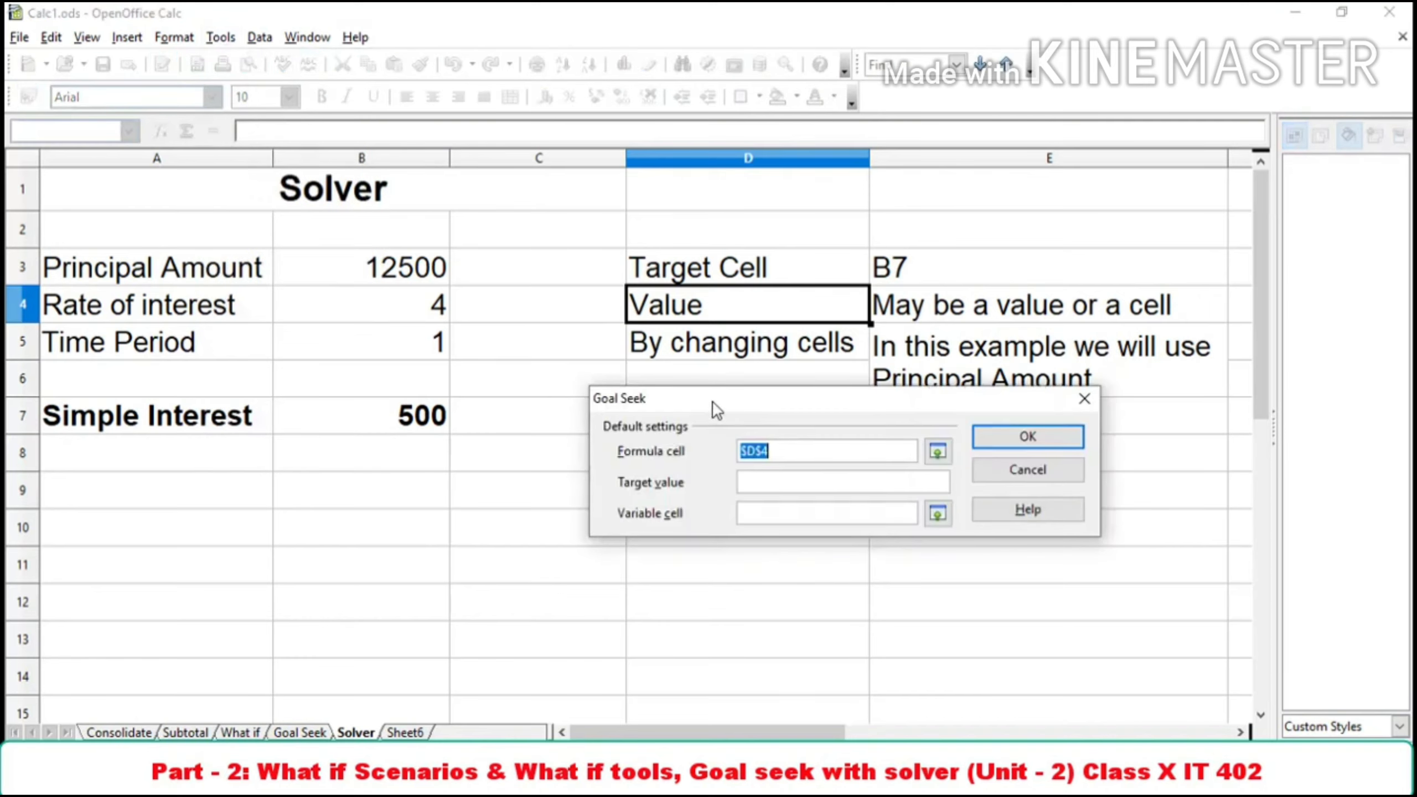
pyautogui.moveTo(711, 404); pyautogui.dragTo(753, 177)
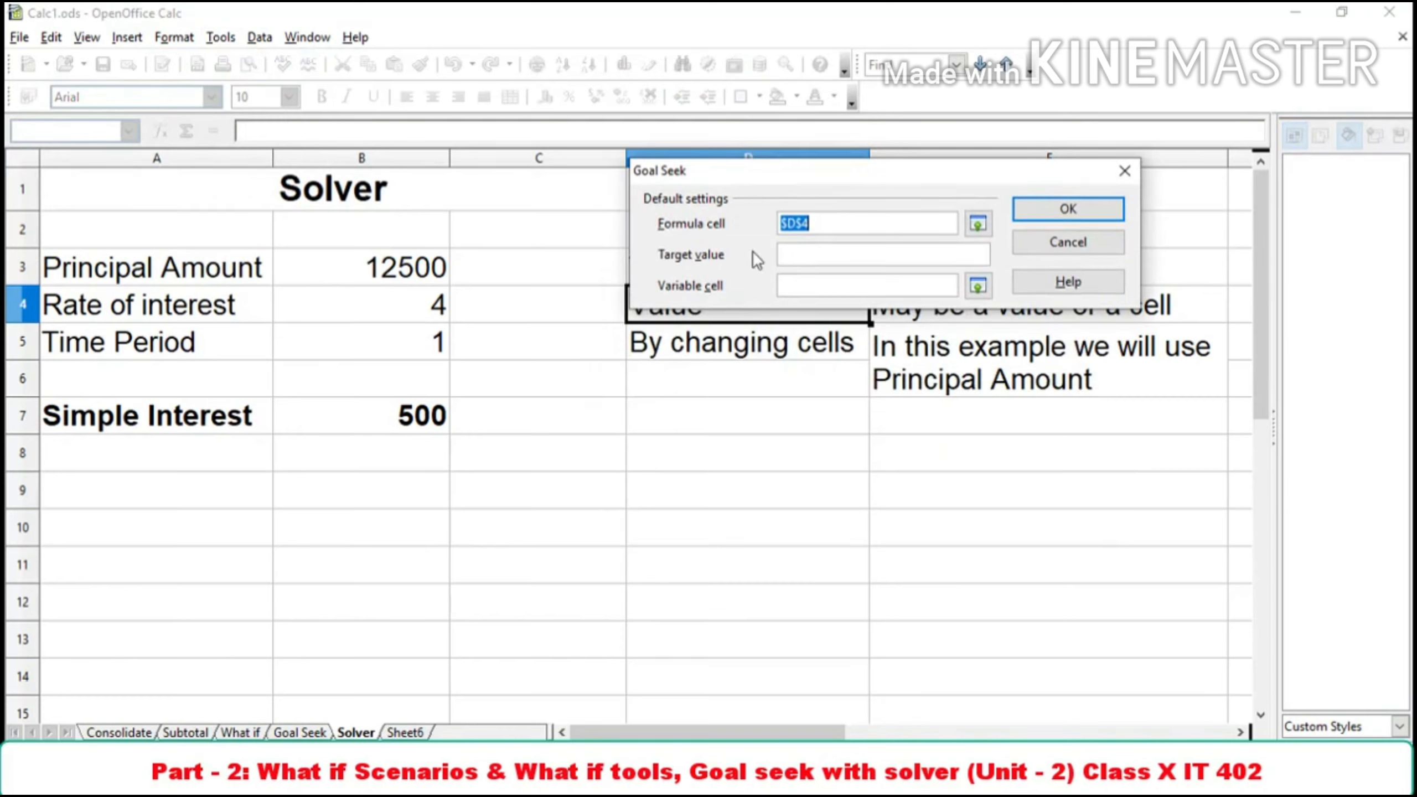
pyautogui.click(906, 287)
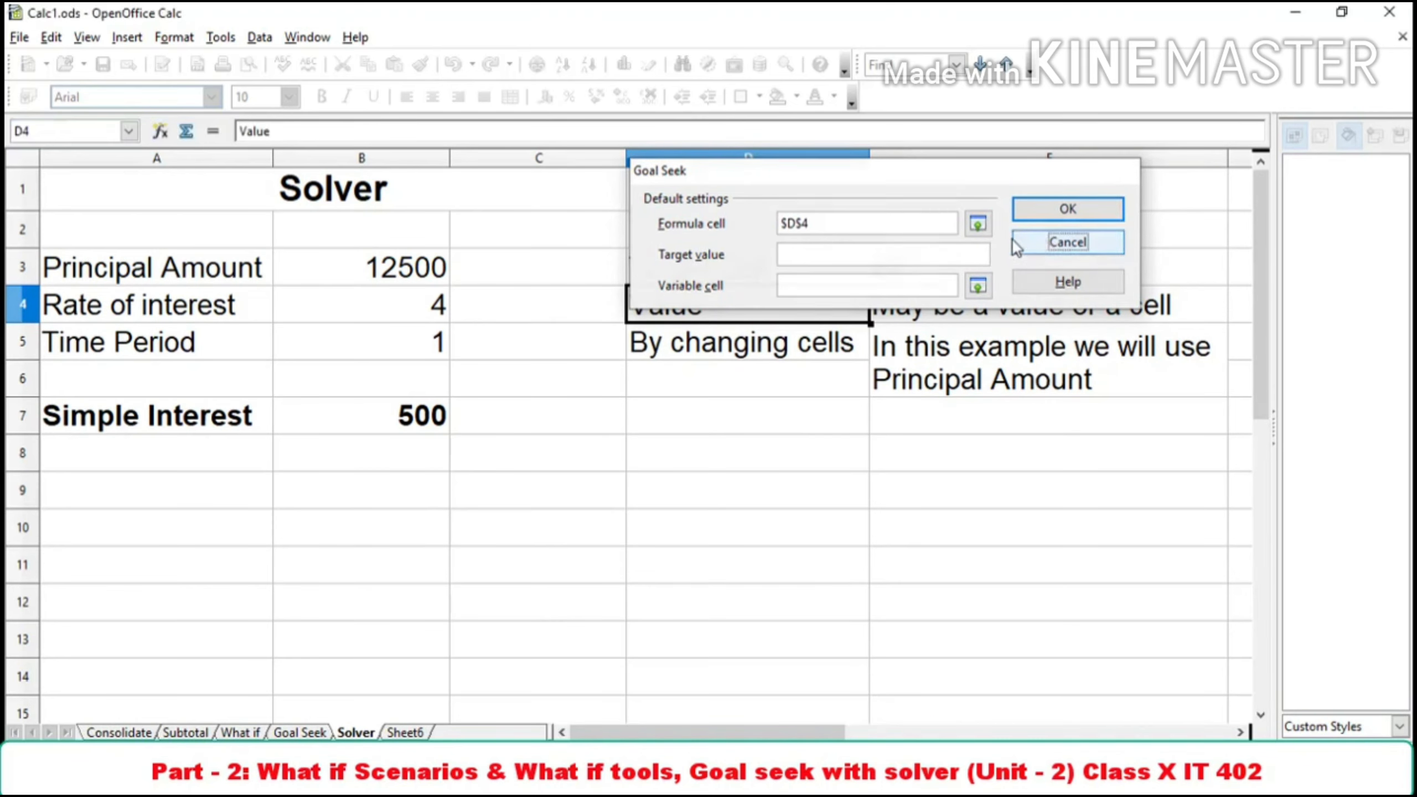
pyautogui.click(1049, 244)
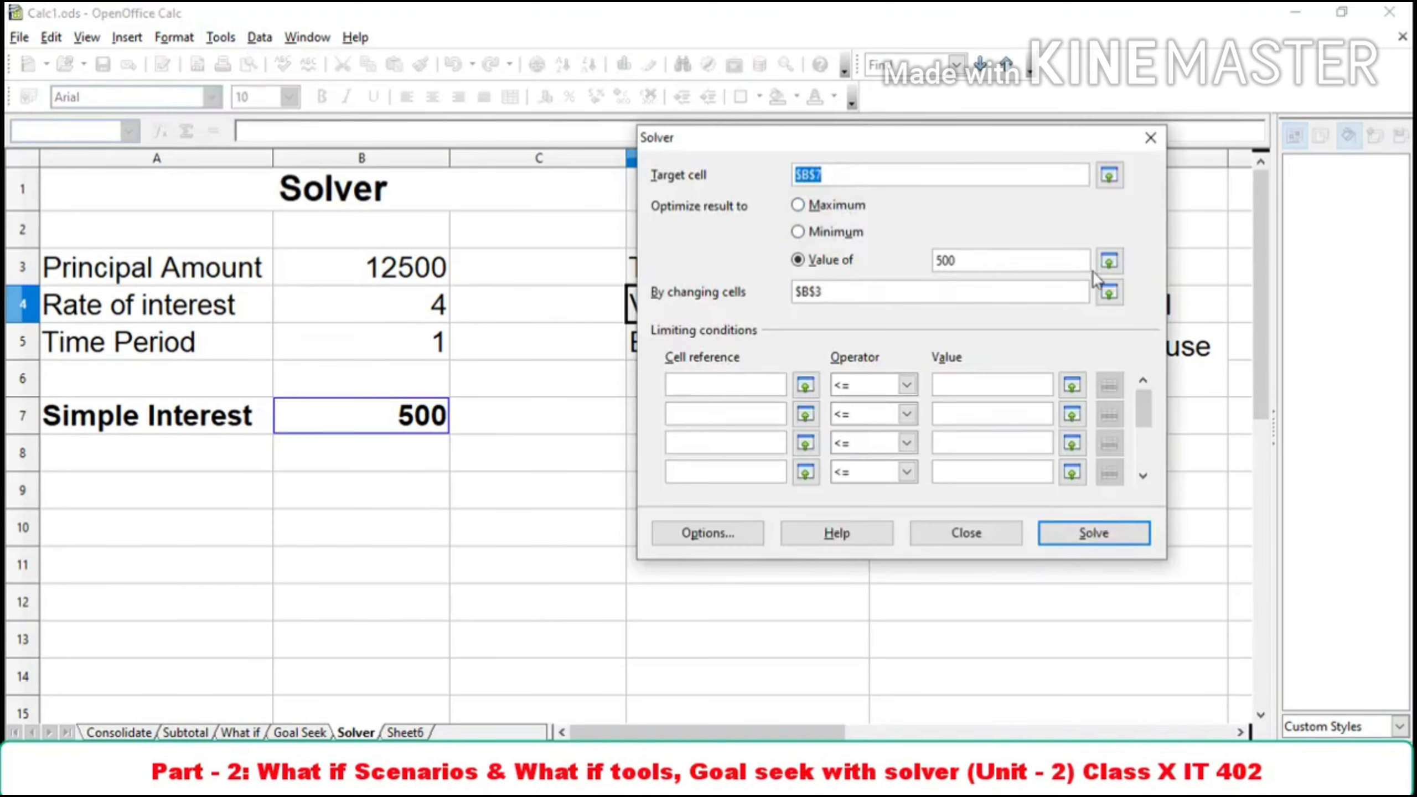
# Step: Examine the Solver's changing cells and limiting conditions fields, and close the dialog without solving
pyautogui.click(907, 291)
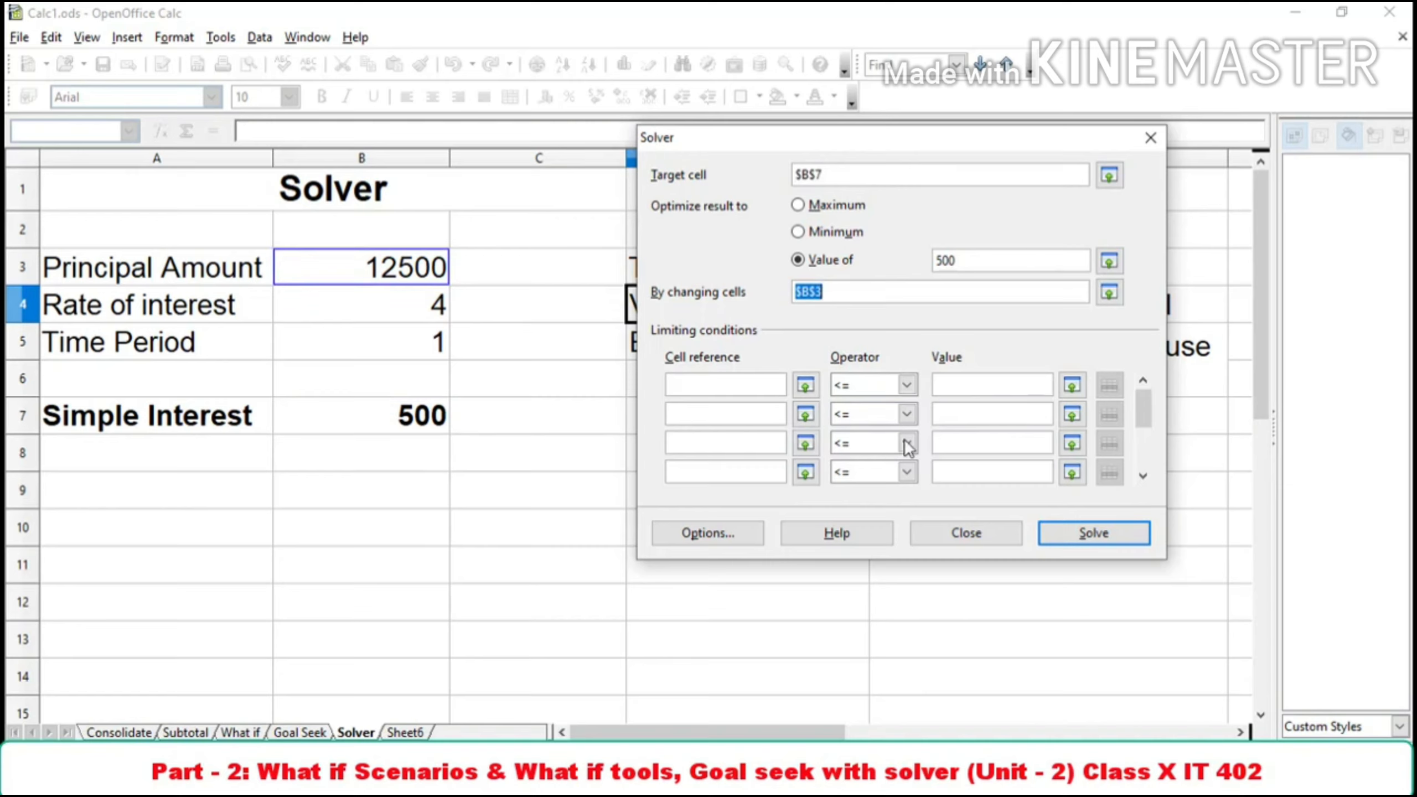
pyautogui.click(748, 382)
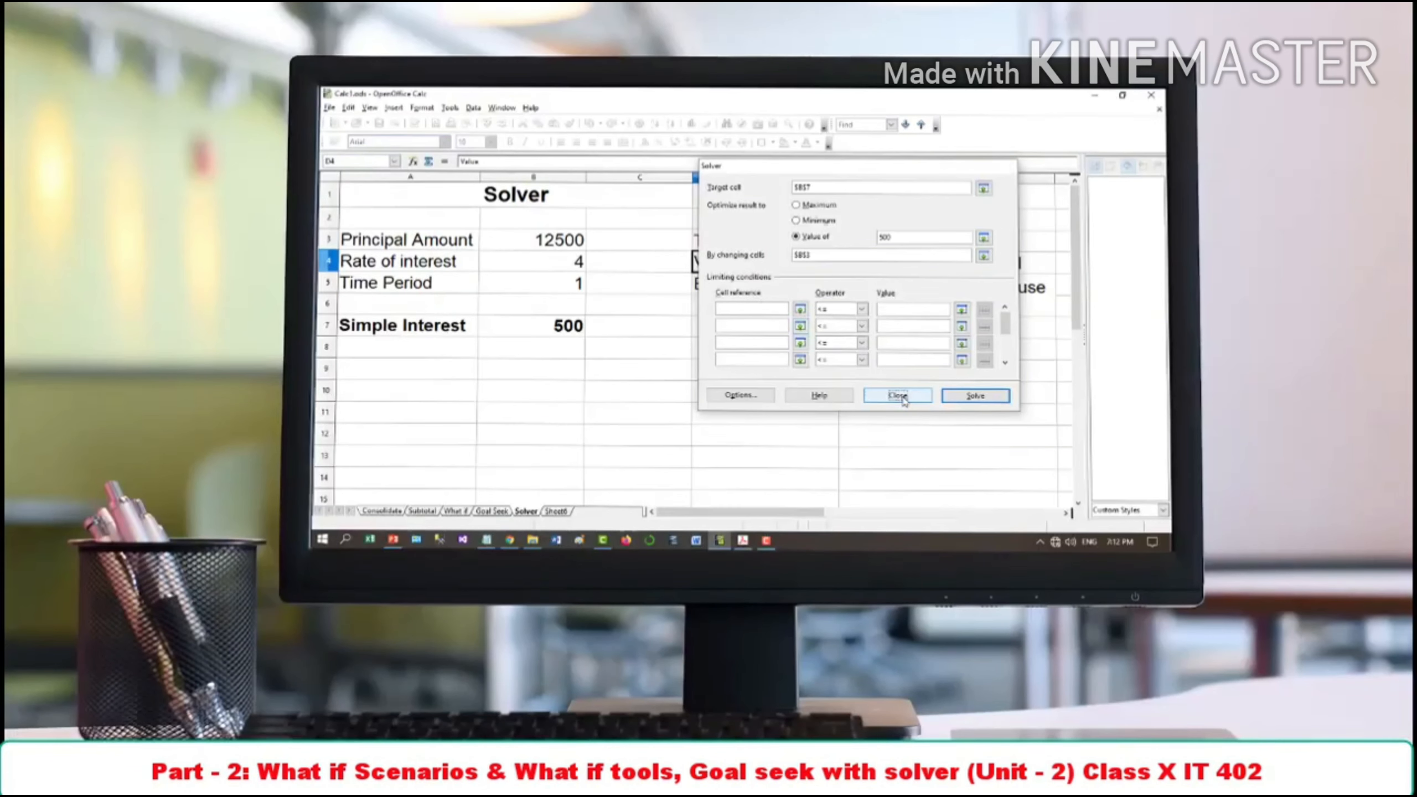
pyautogui.click(966, 532)
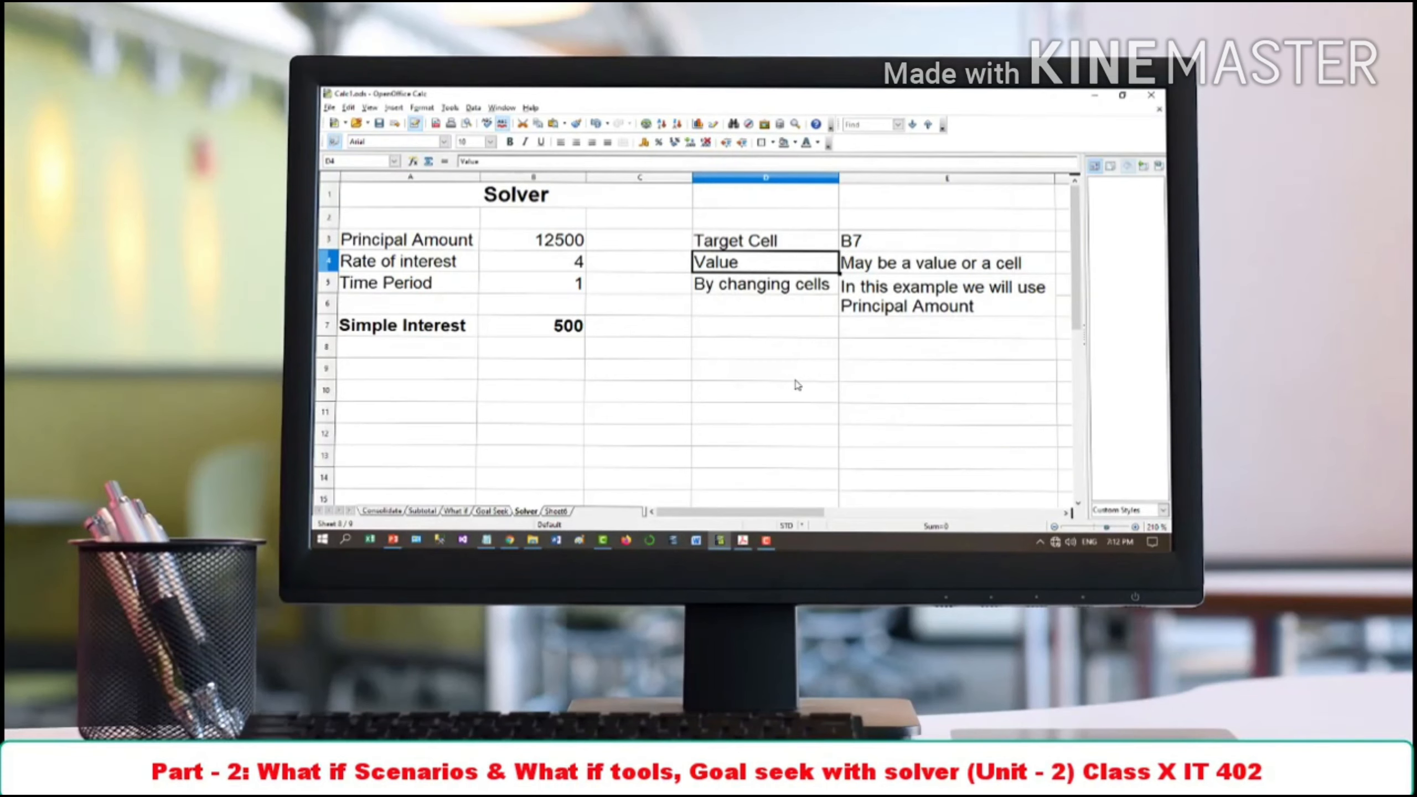